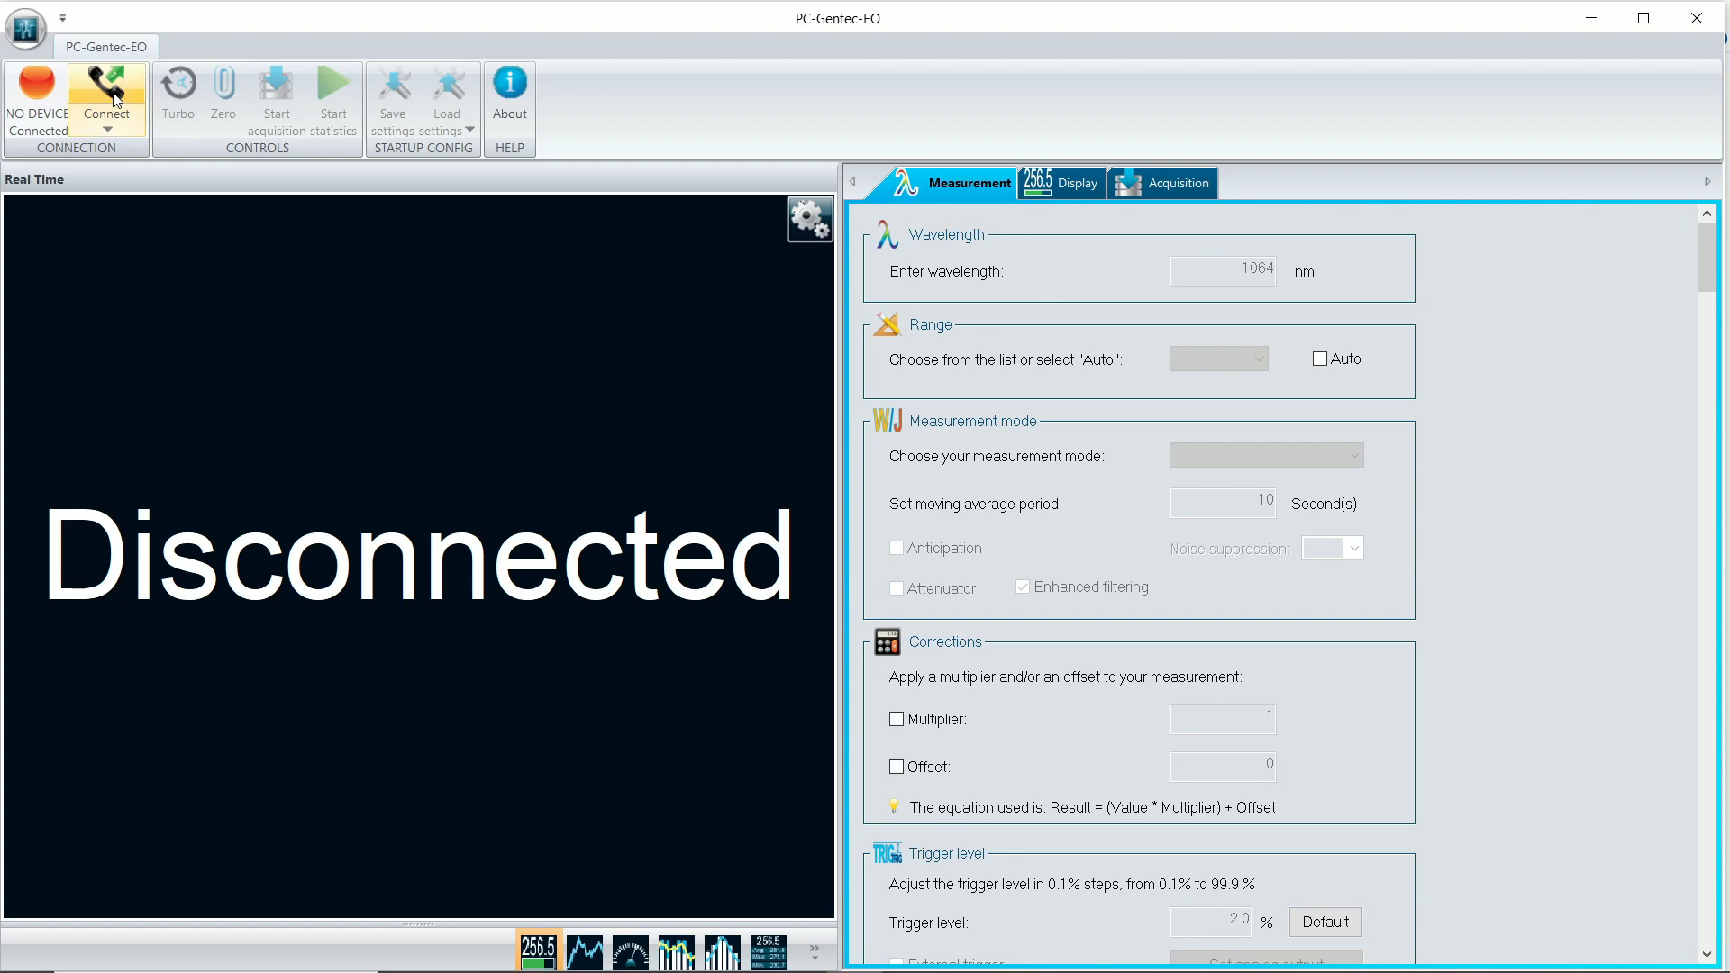
Step: Connect to the INTEGRA monitor on COM4
{"action": "left_click", "coordinate": [116, 99]}
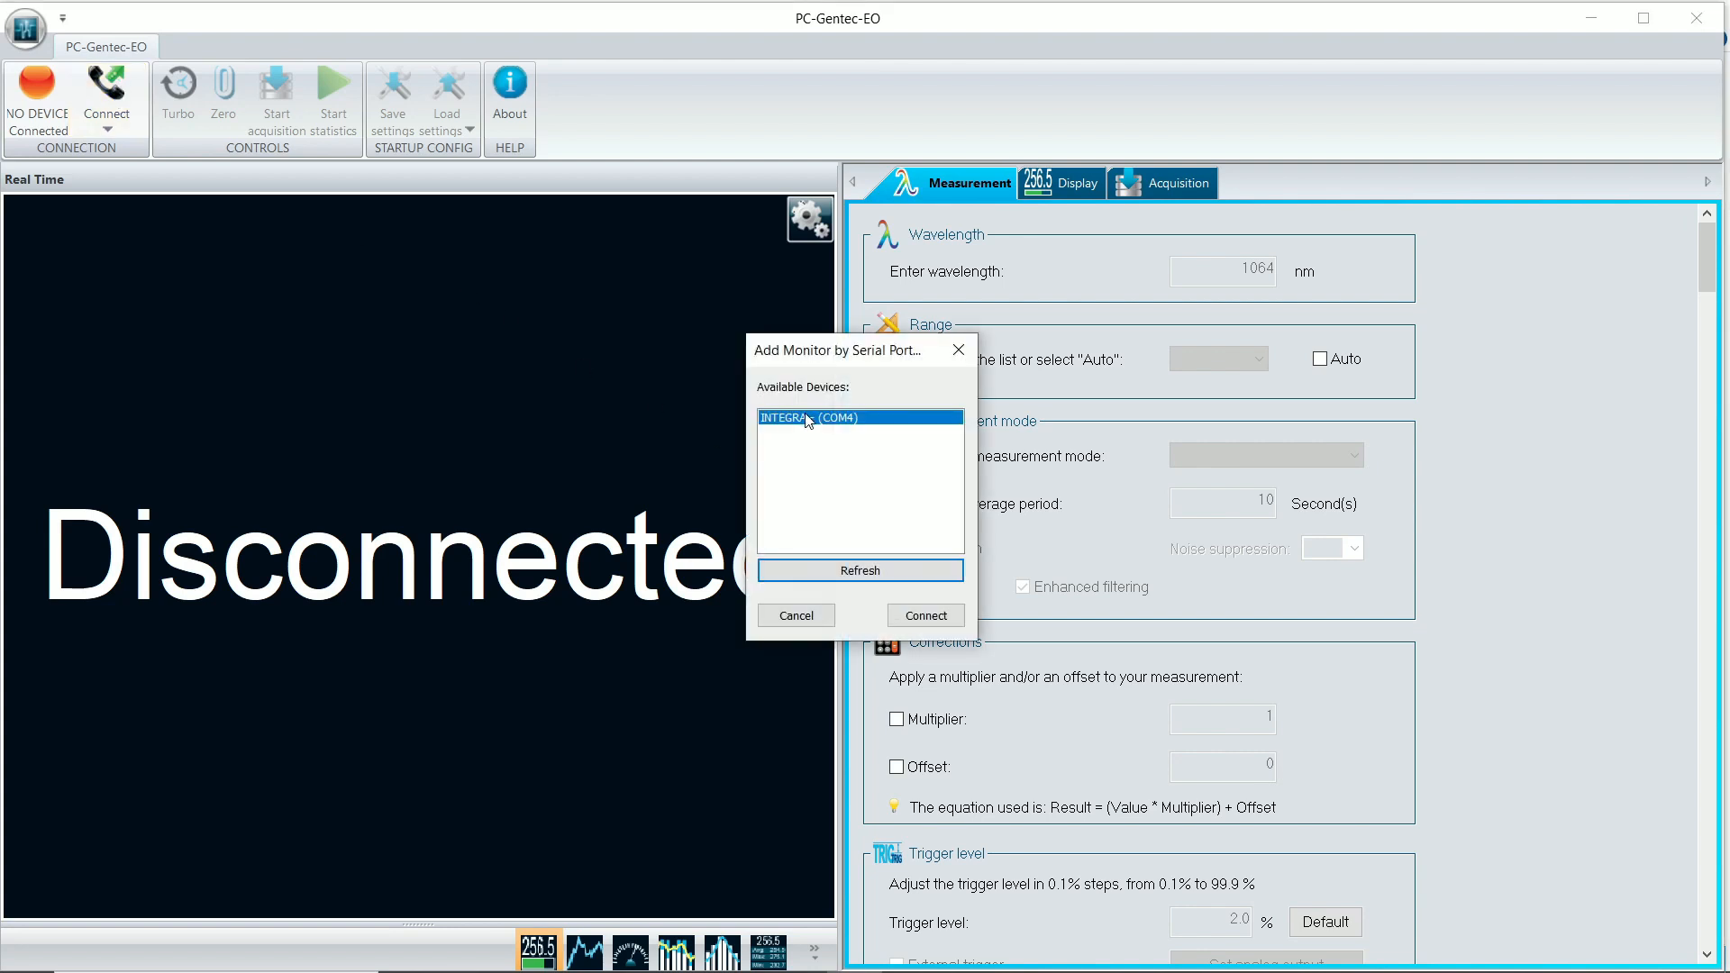
{"action": "left_click", "coordinate": [939, 620]}
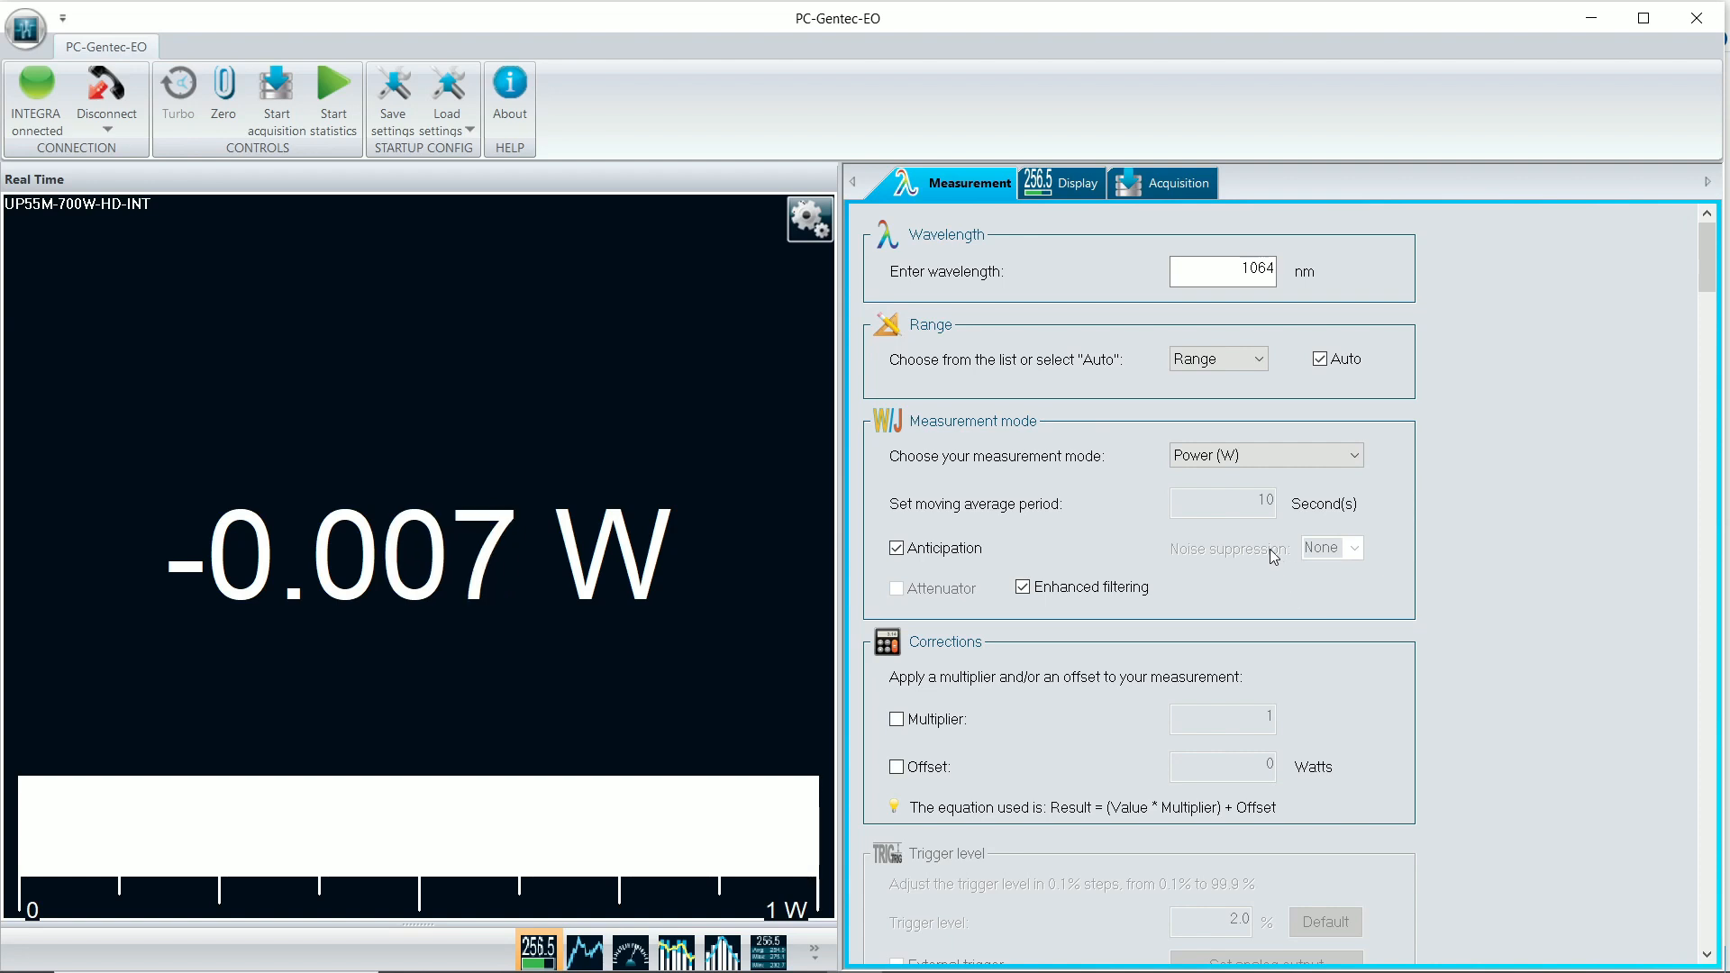
Step: Set the measurement wavelength to 800 nm
{"action": "double_click", "coordinate": [1242, 273]}
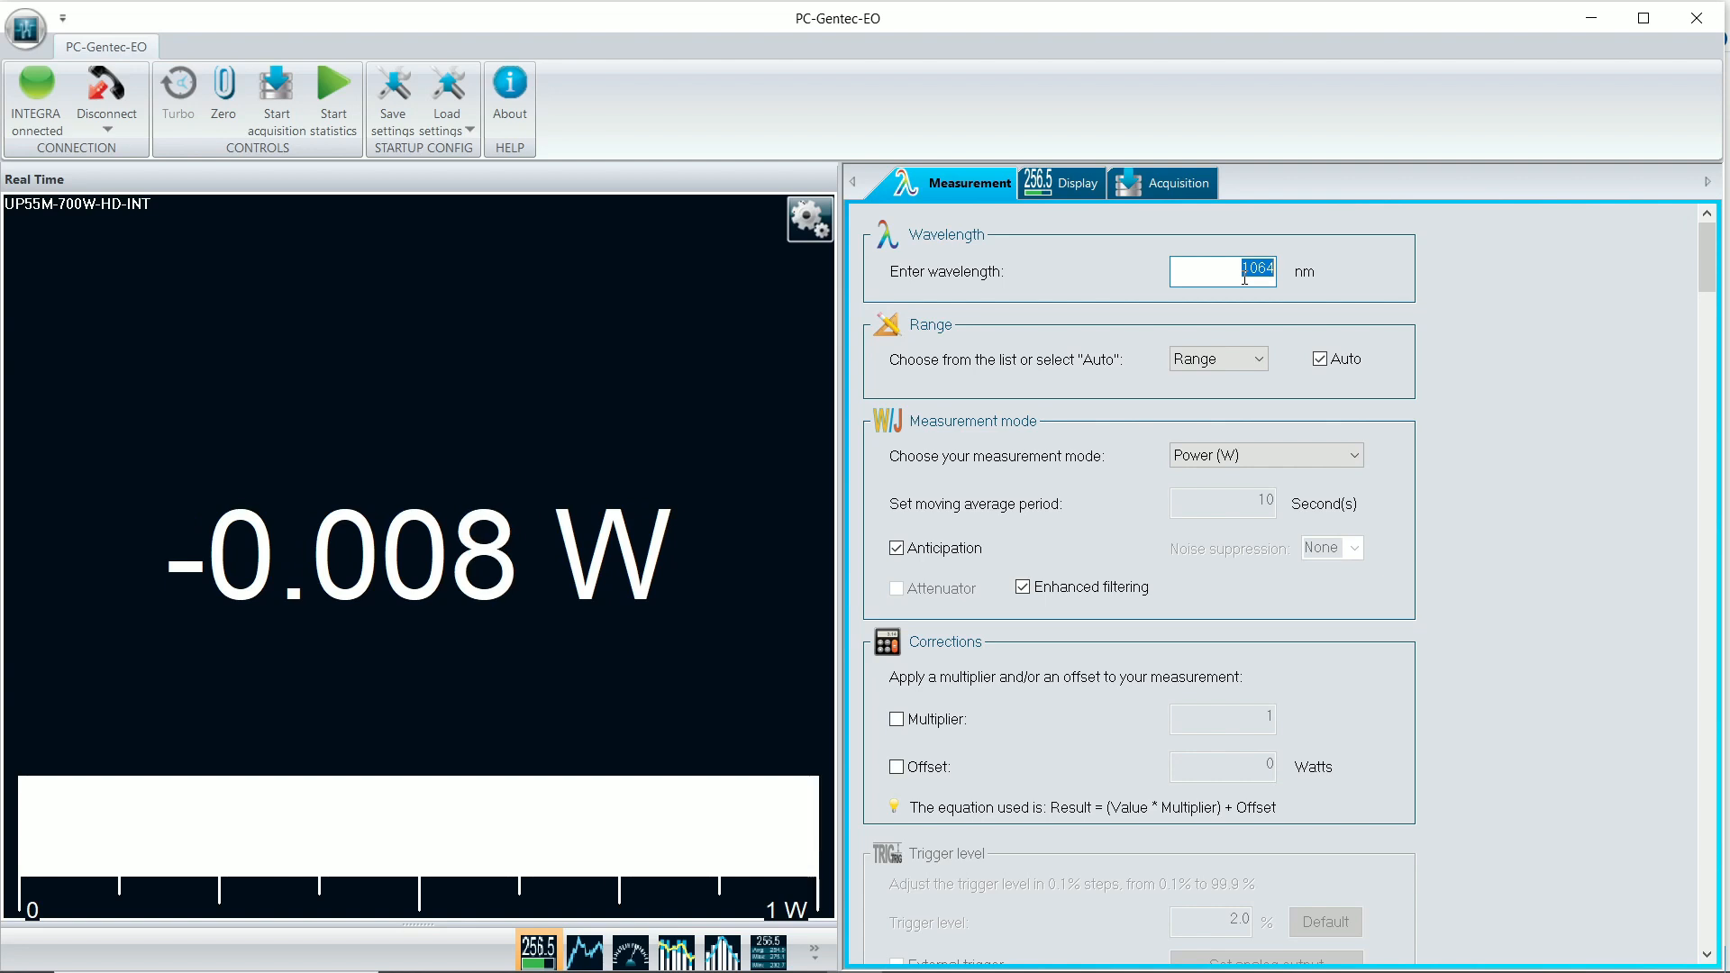
{"action": "key", "text": "BackSpace"}
{"action": "type", "text": "800"}
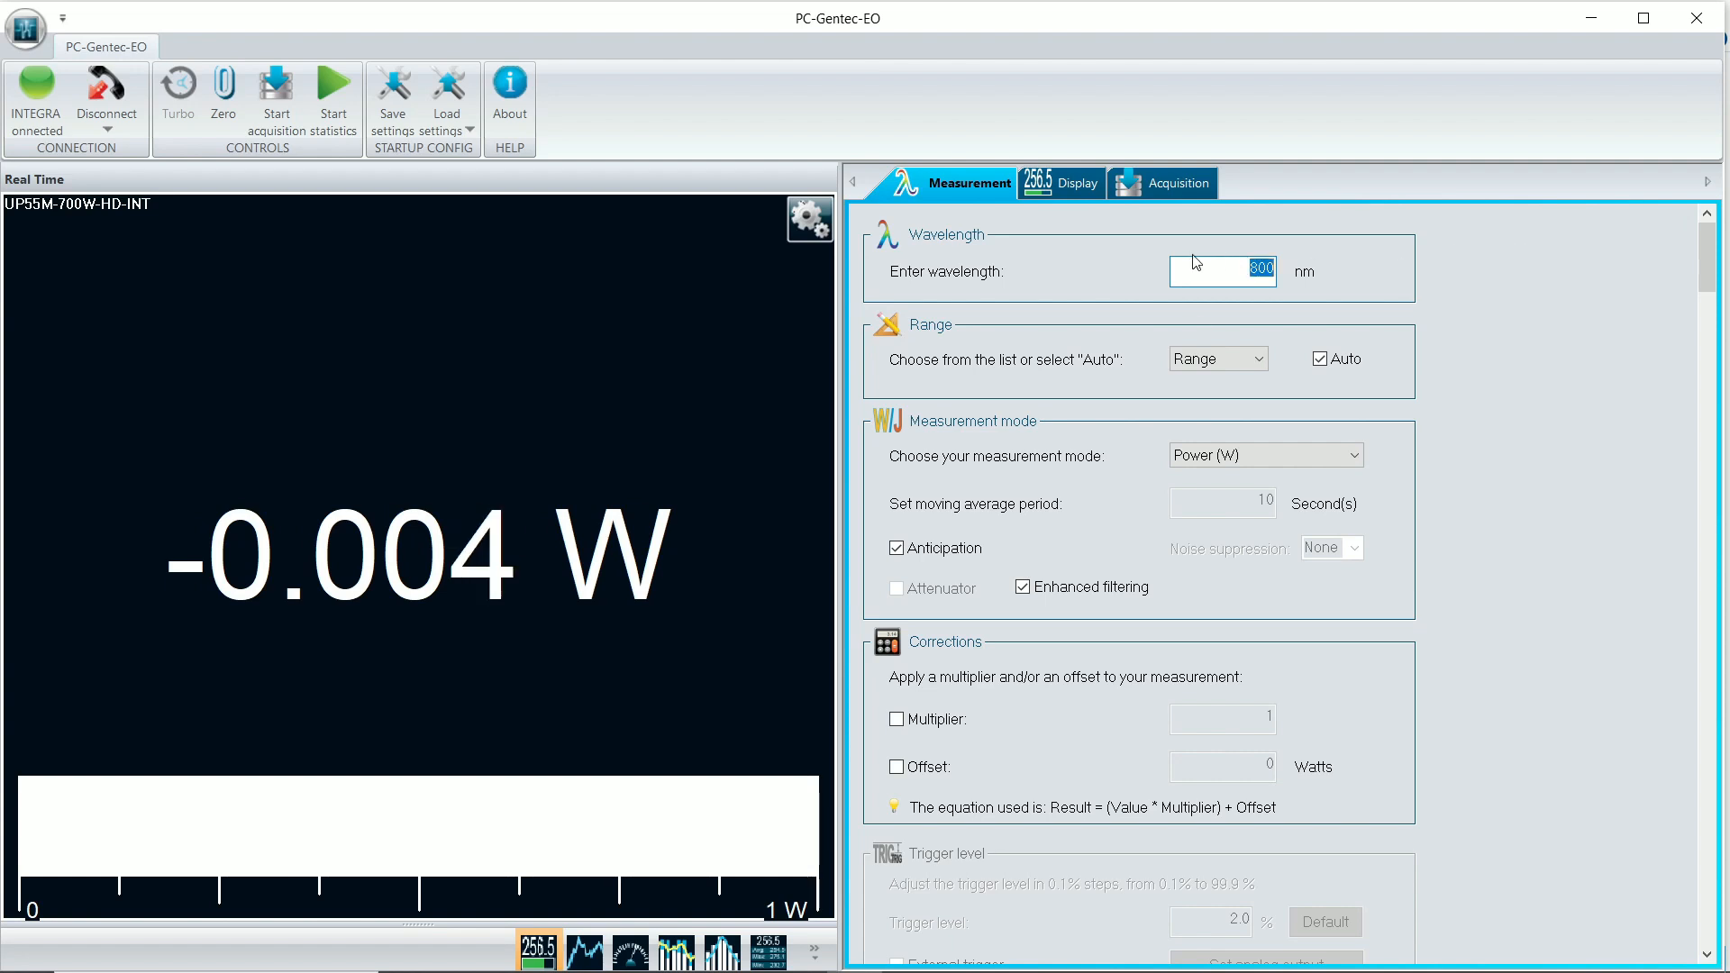
{"action": "double_click", "coordinate": [1261, 269]}
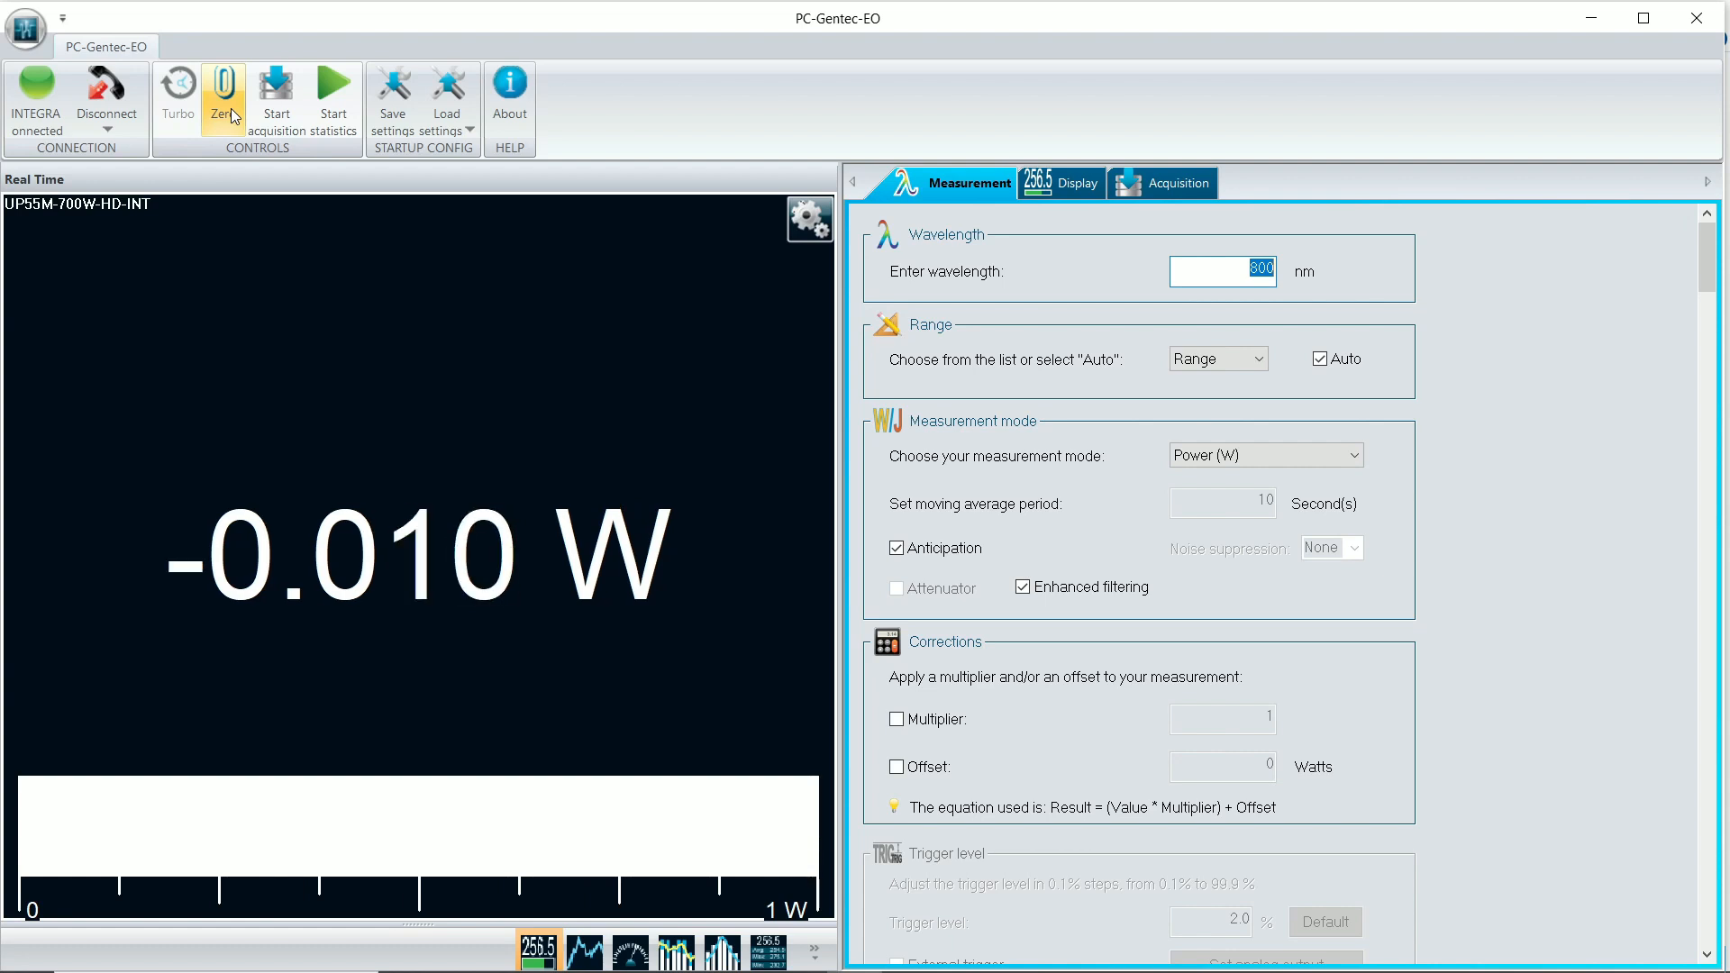
Step: Zero the power reading and check the available measurement ranges, keeping the Auto range
{"action": "left_click", "coordinate": [231, 108]}
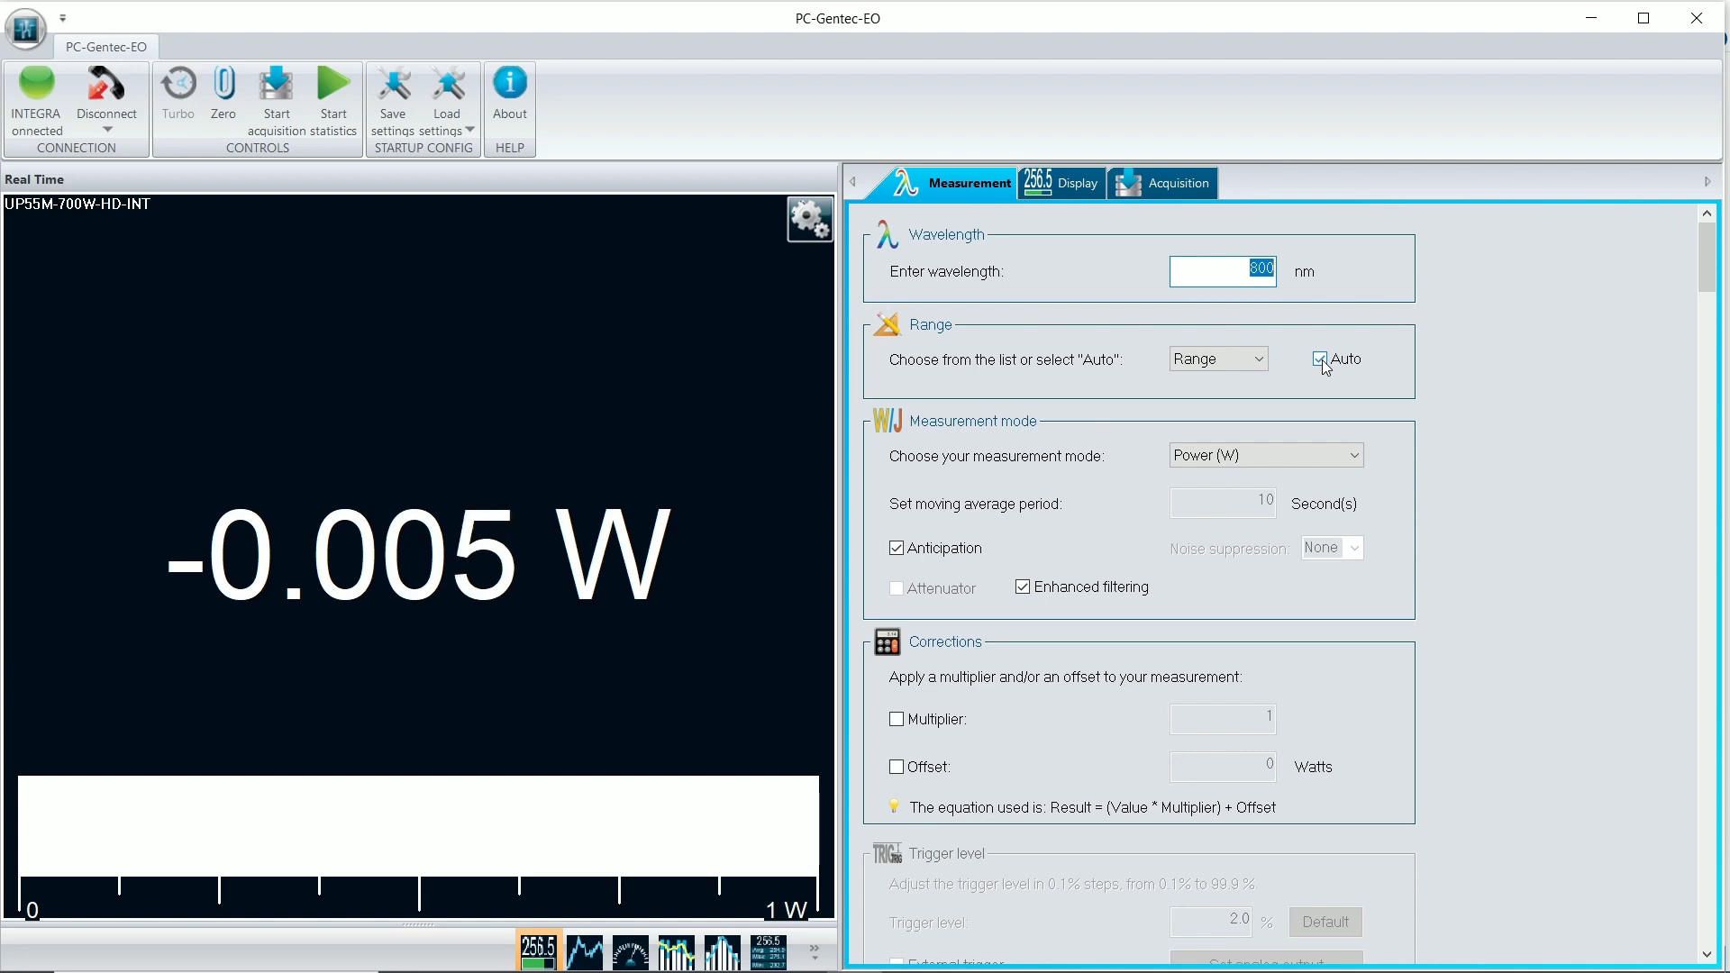
{"action": "left_click", "coordinate": [1260, 359]}
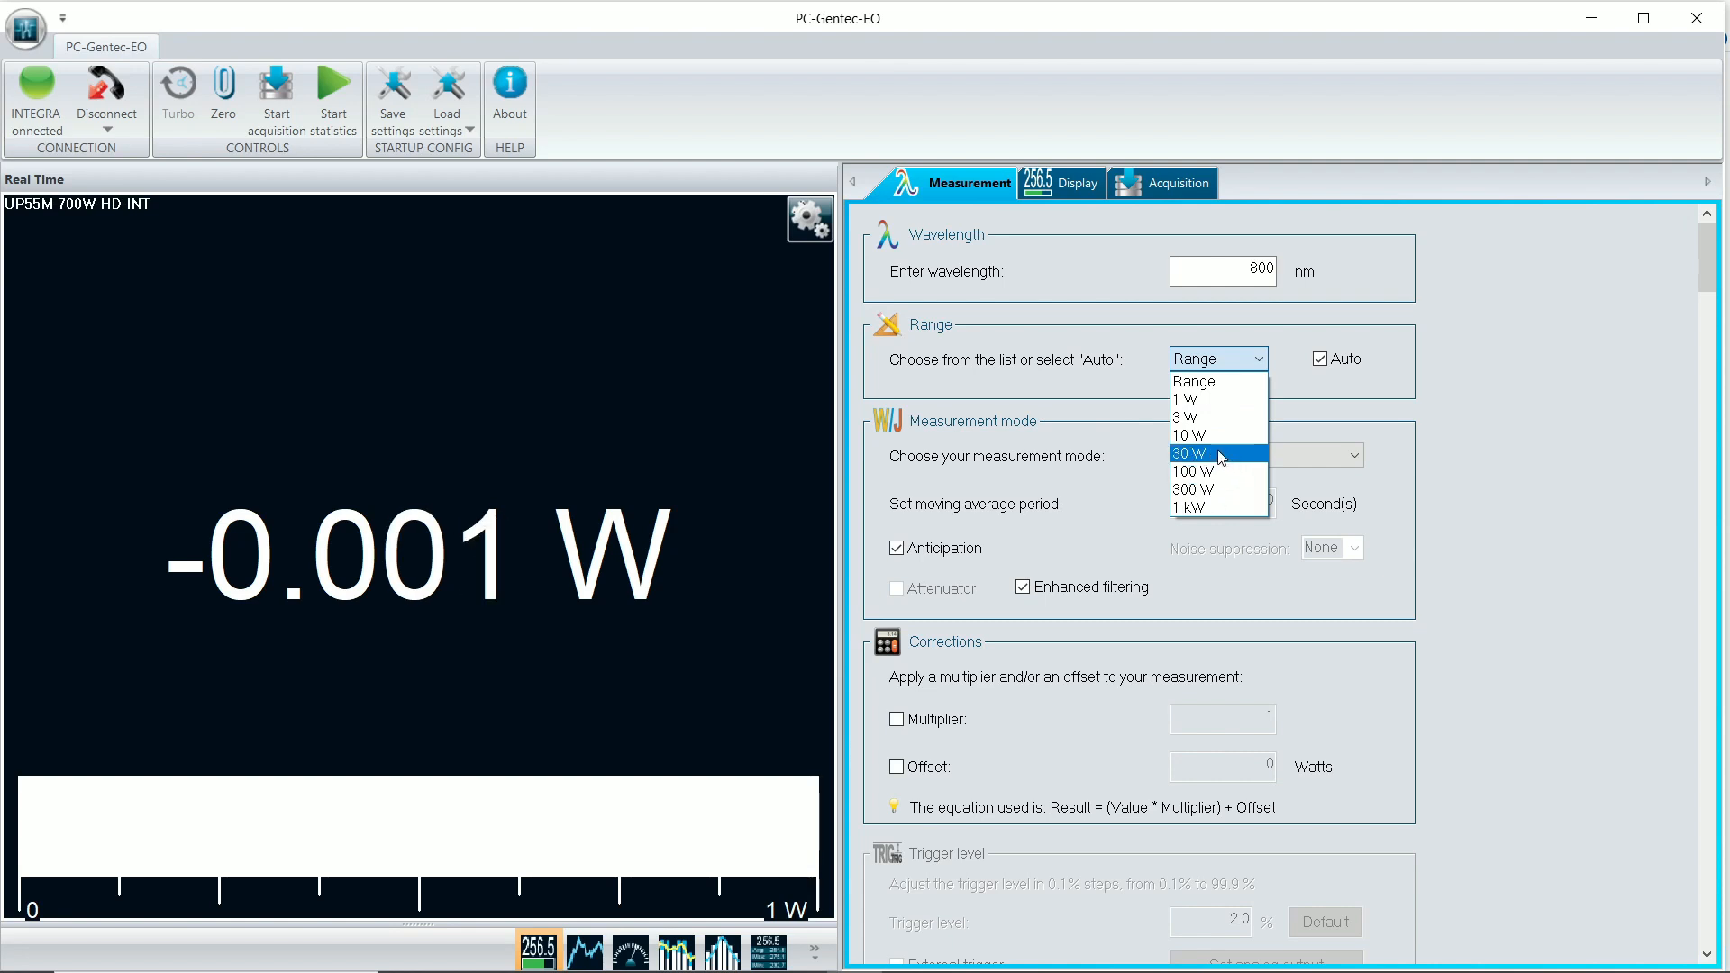
{"action": "left_click", "coordinate": [1383, 409]}
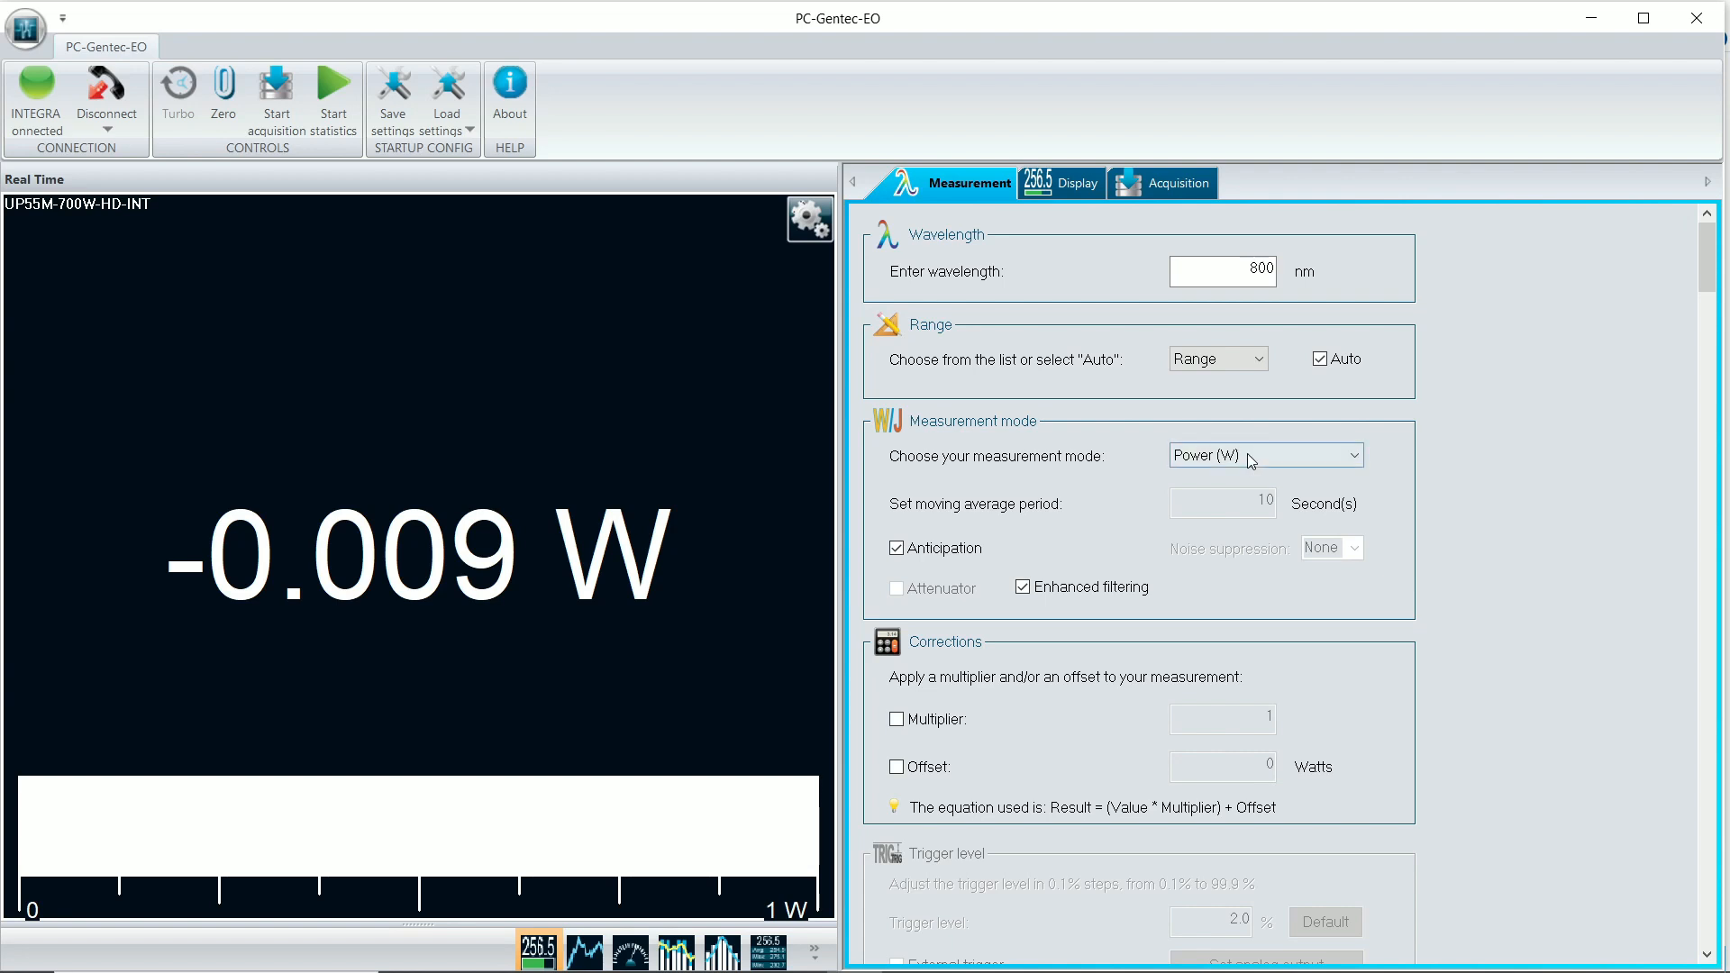
Step: Set the measurement mode to Moving Average with an averaging period of 2 seconds
{"action": "left_click", "coordinate": [1247, 454]}
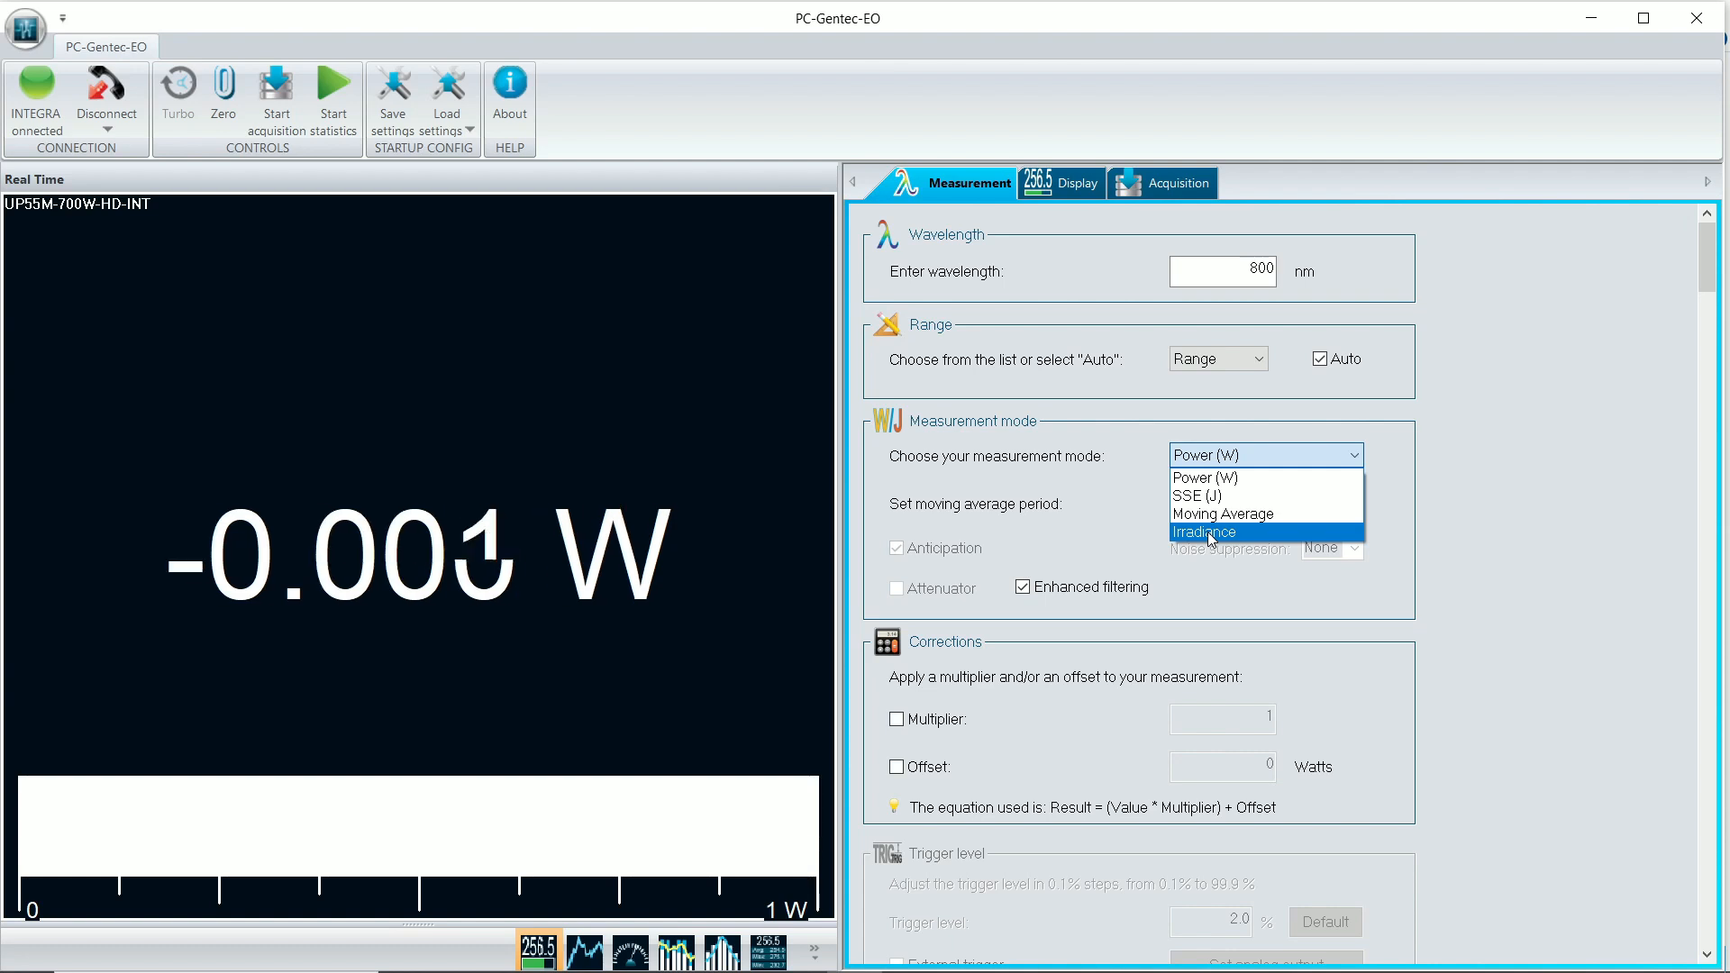
{"action": "left_click", "coordinate": [1265, 513]}
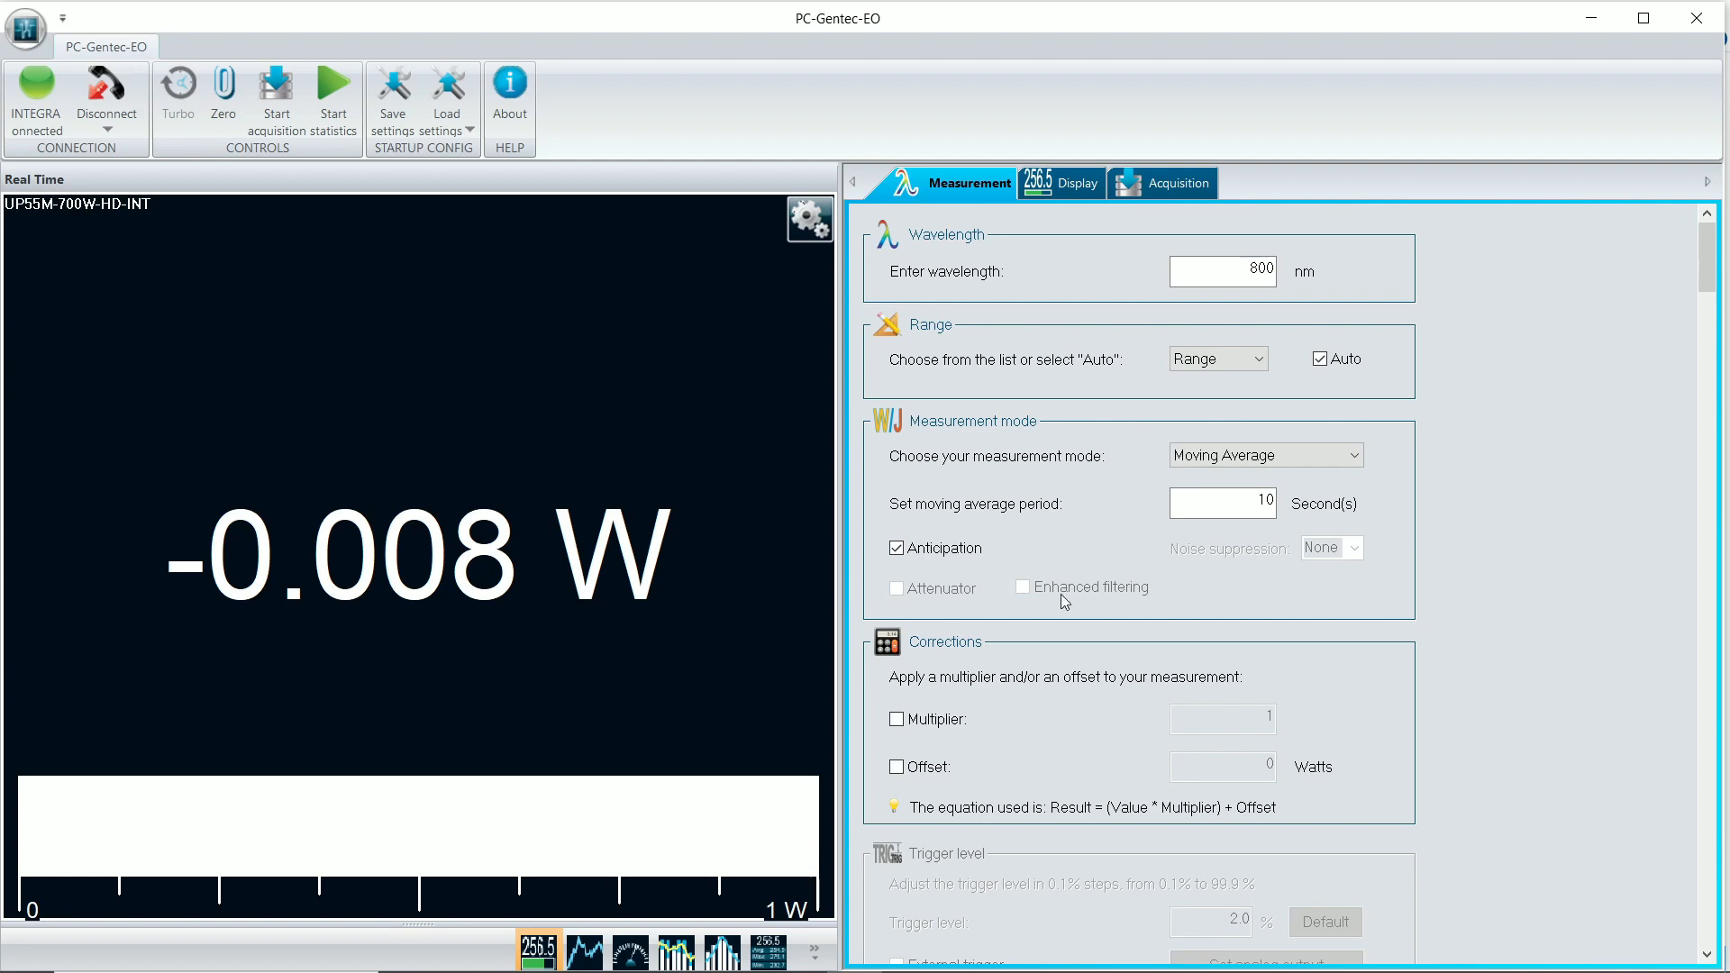
{"action": "double_click", "coordinate": [1249, 506]}
{"action": "type", "text": "2"}
{"action": "key", "text": "Return"}
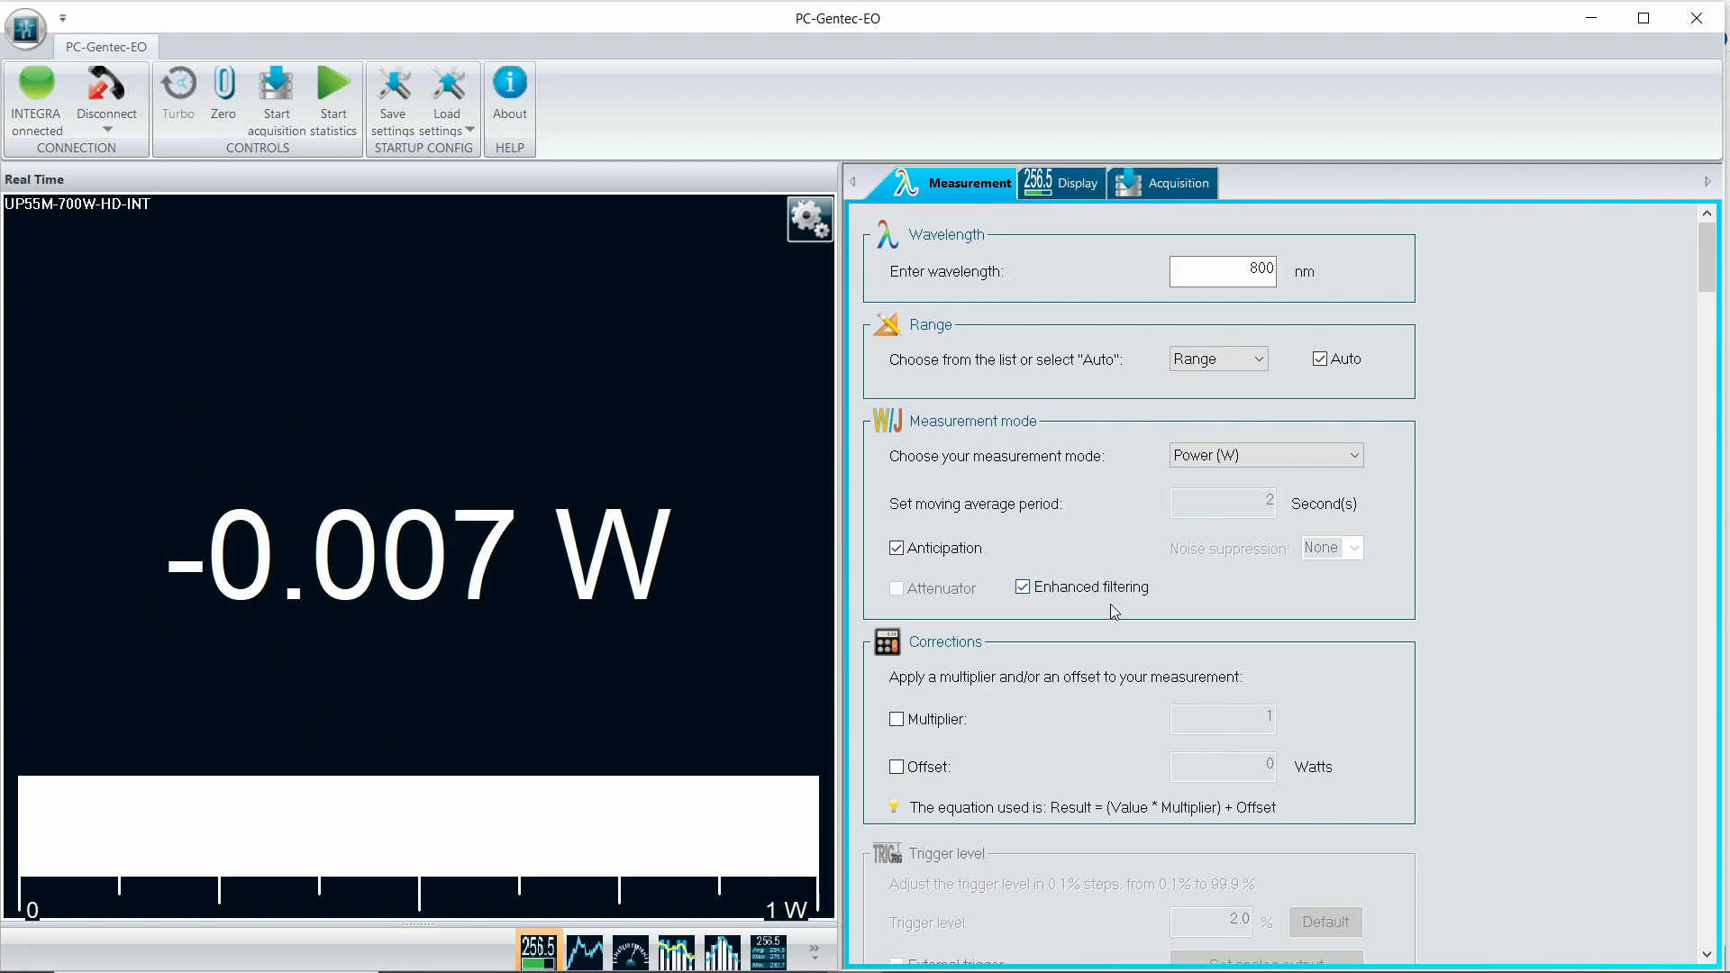
Step: Enable the measurement corrections with a multiplier of 100 and an offset of 100 watts
{"action": "scroll", "coordinate": [1110, 604], "scroll_direction": "down", "scroll_amount": 1}
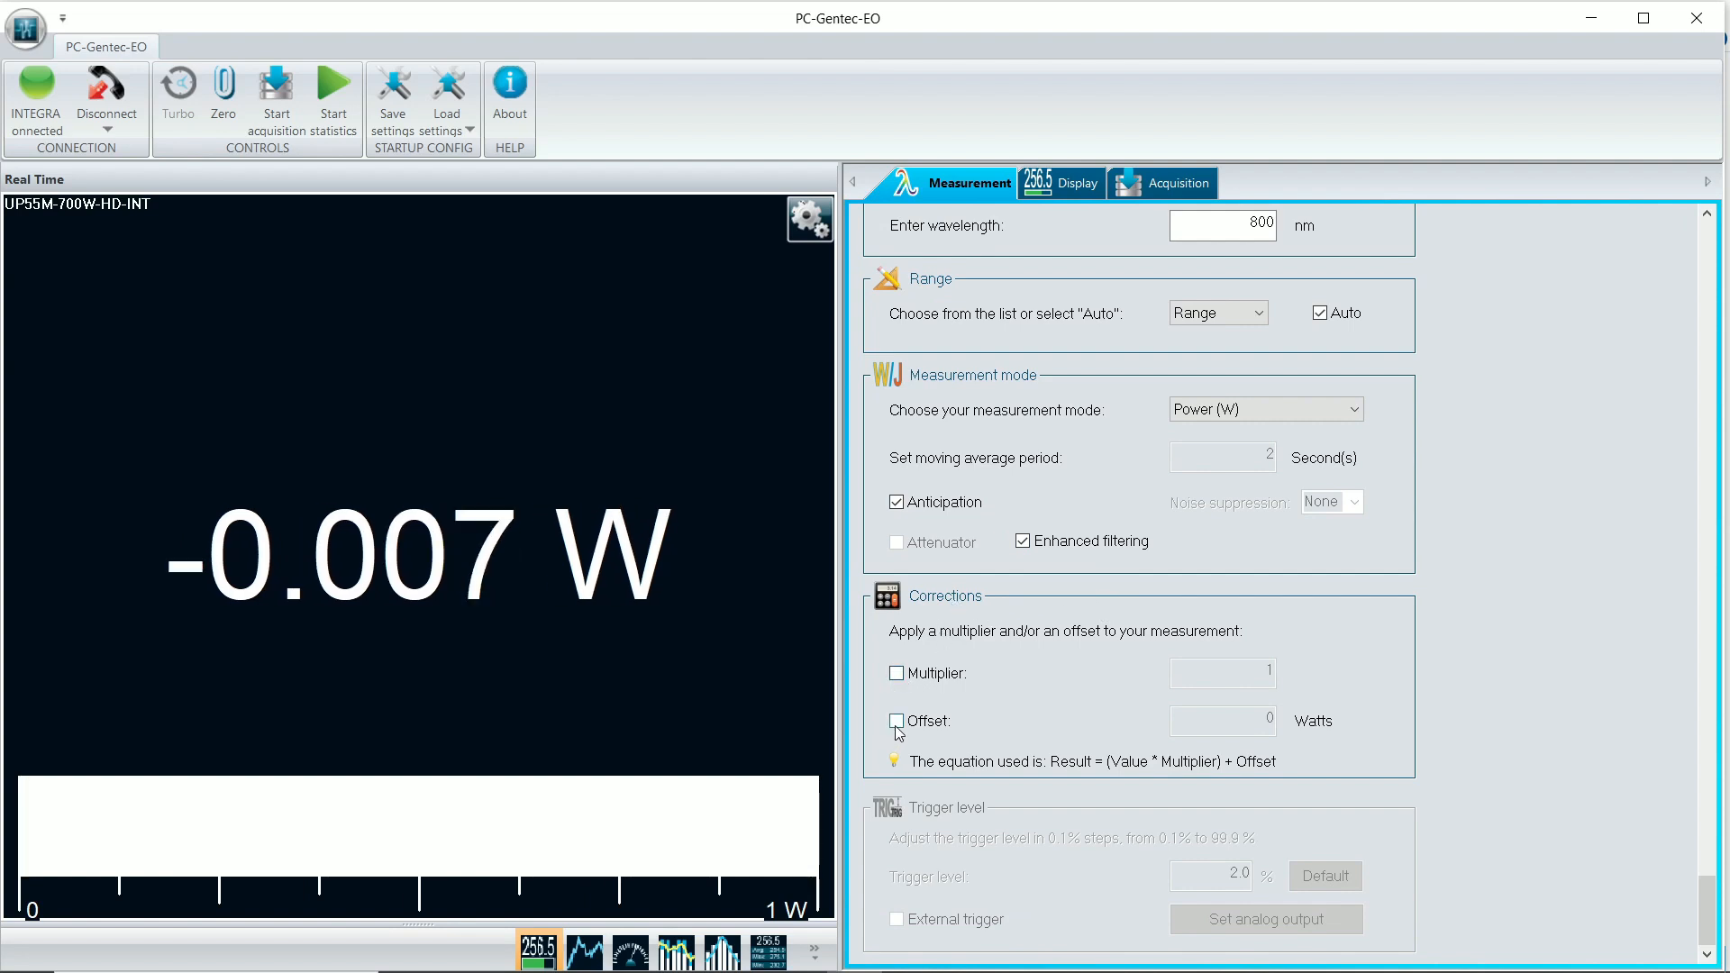
{"action": "left_click", "coordinate": [896, 673]}
{"action": "key", "text": "Tab"}
{"action": "type", "text": "100"}
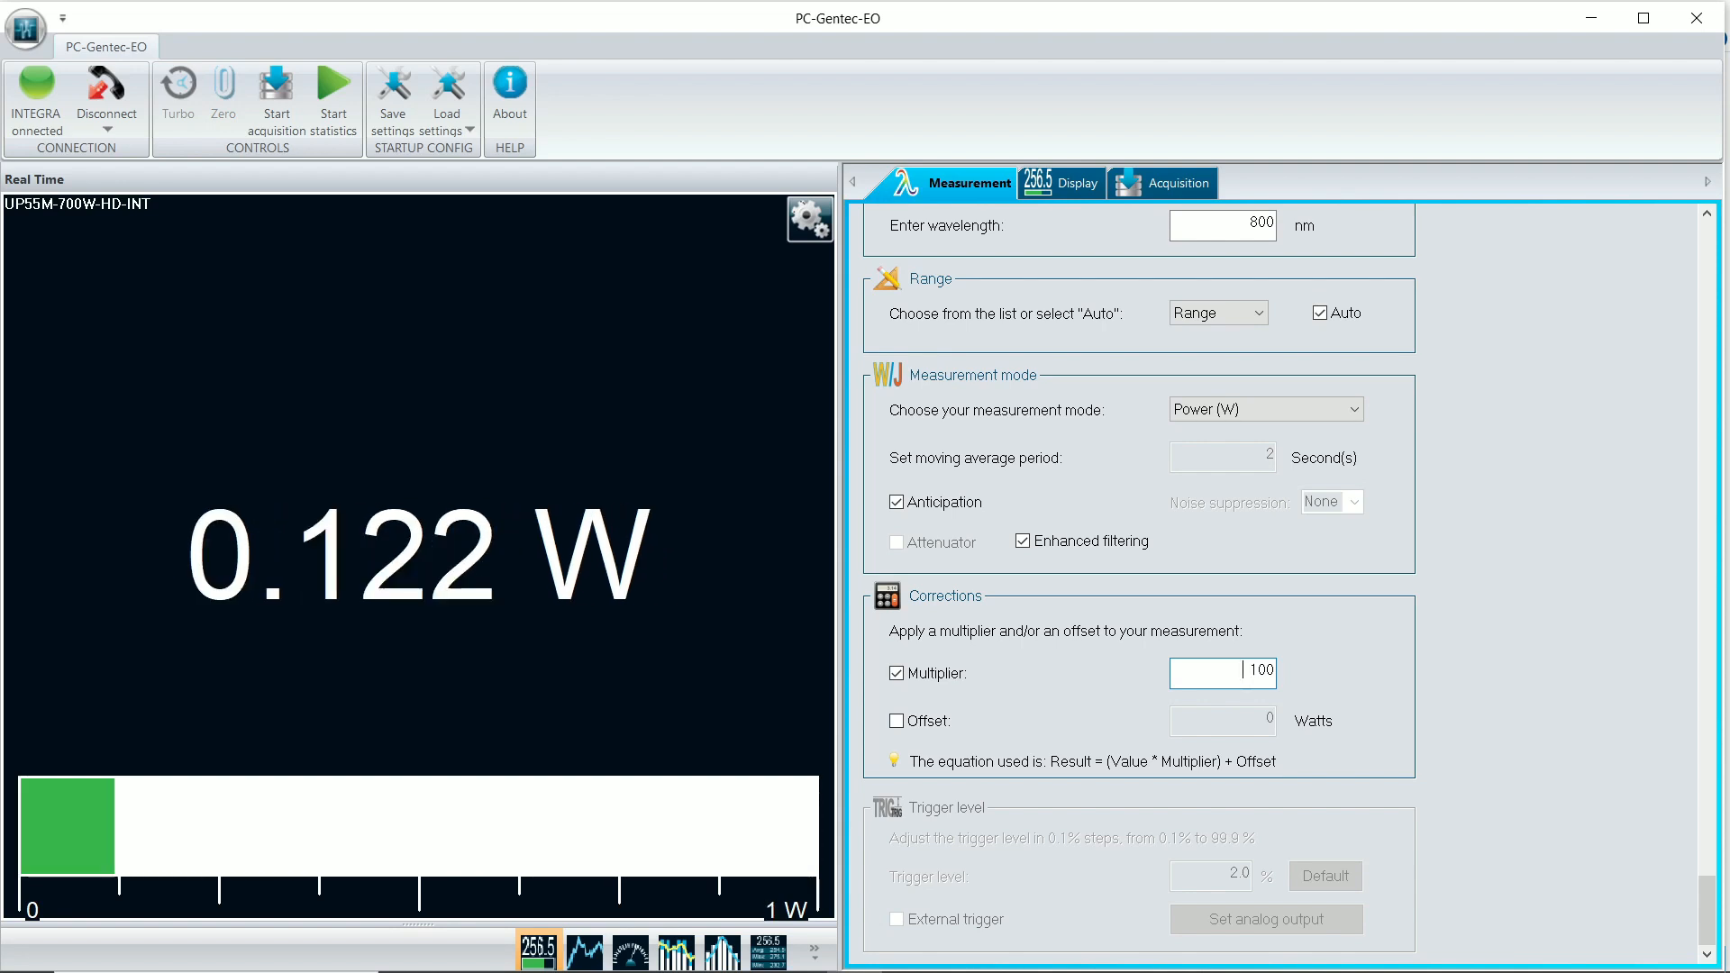
{"action": "left_click", "coordinate": [946, 721]}
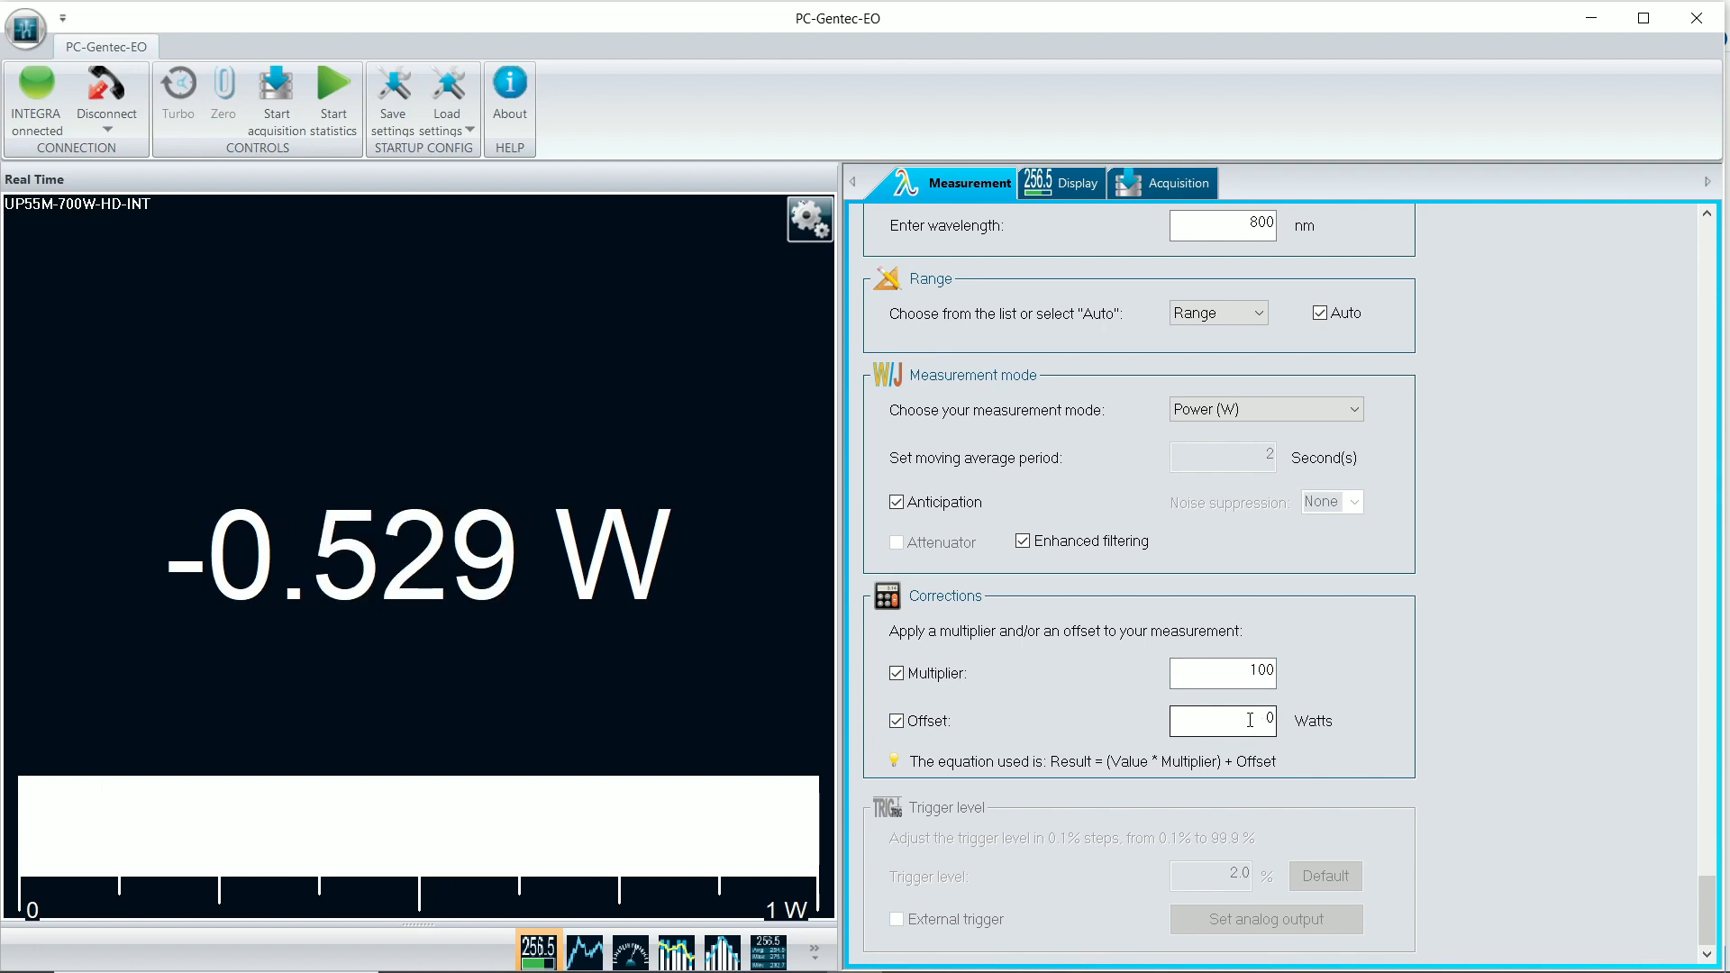
{"action": "left_click_drag", "start_coordinate": [1250, 720], "coordinate": [1292, 720]}
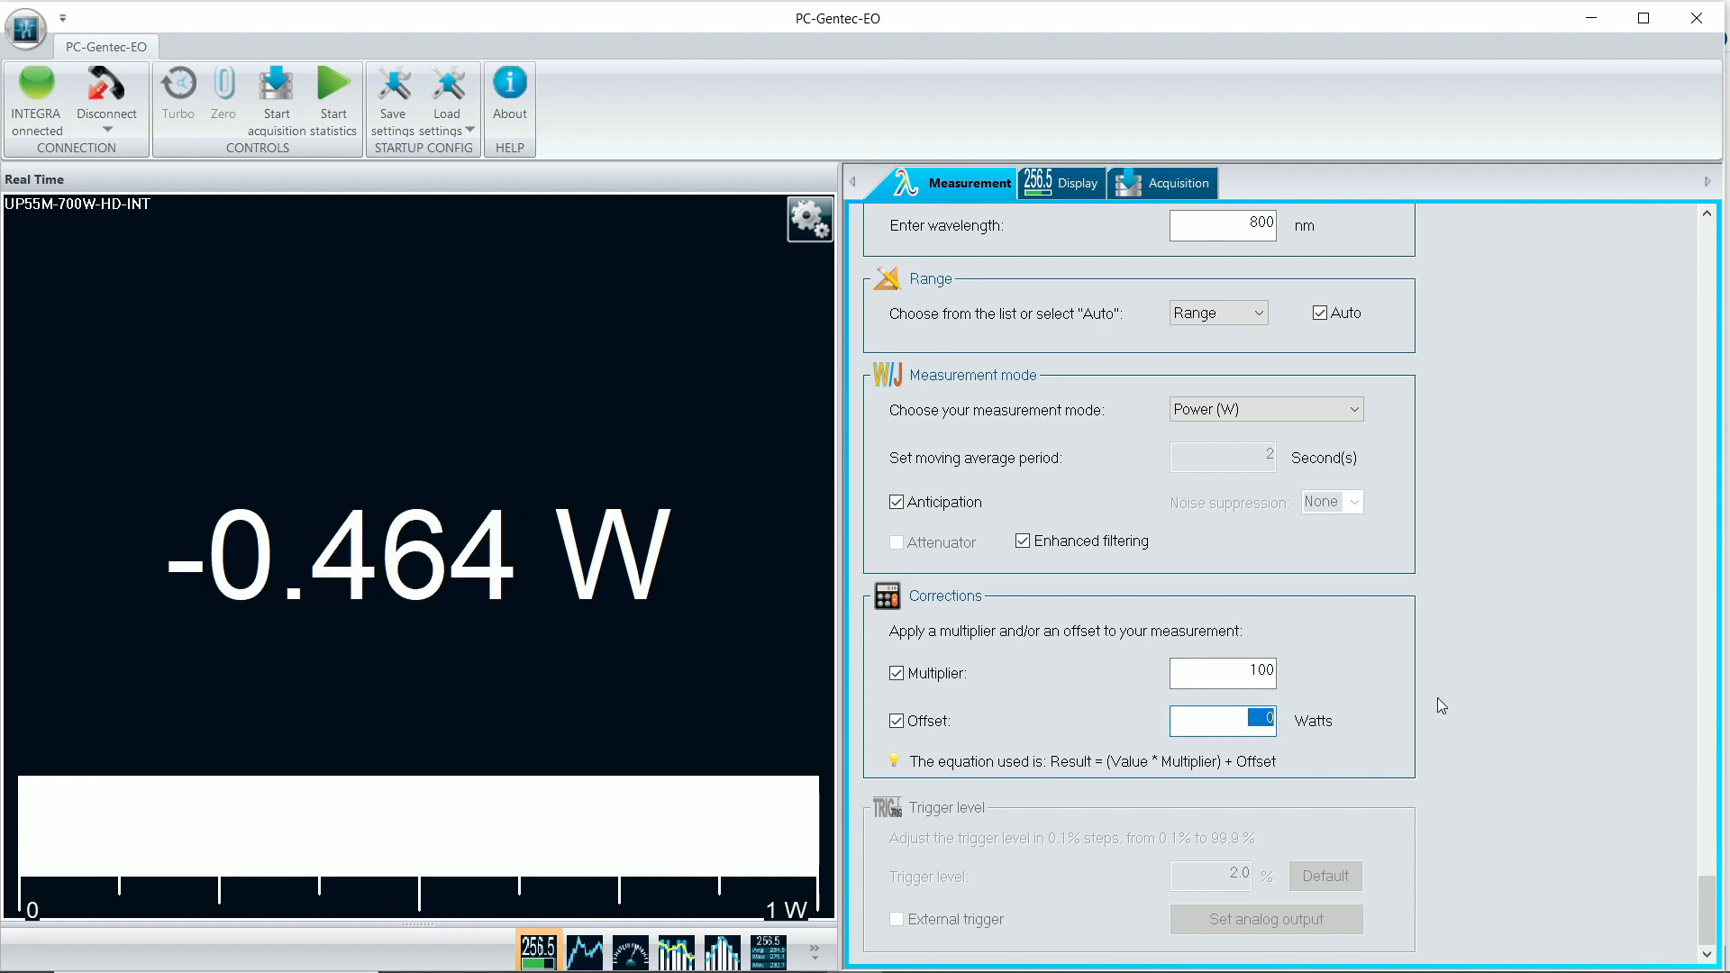
{"action": "type", "text": "100"}
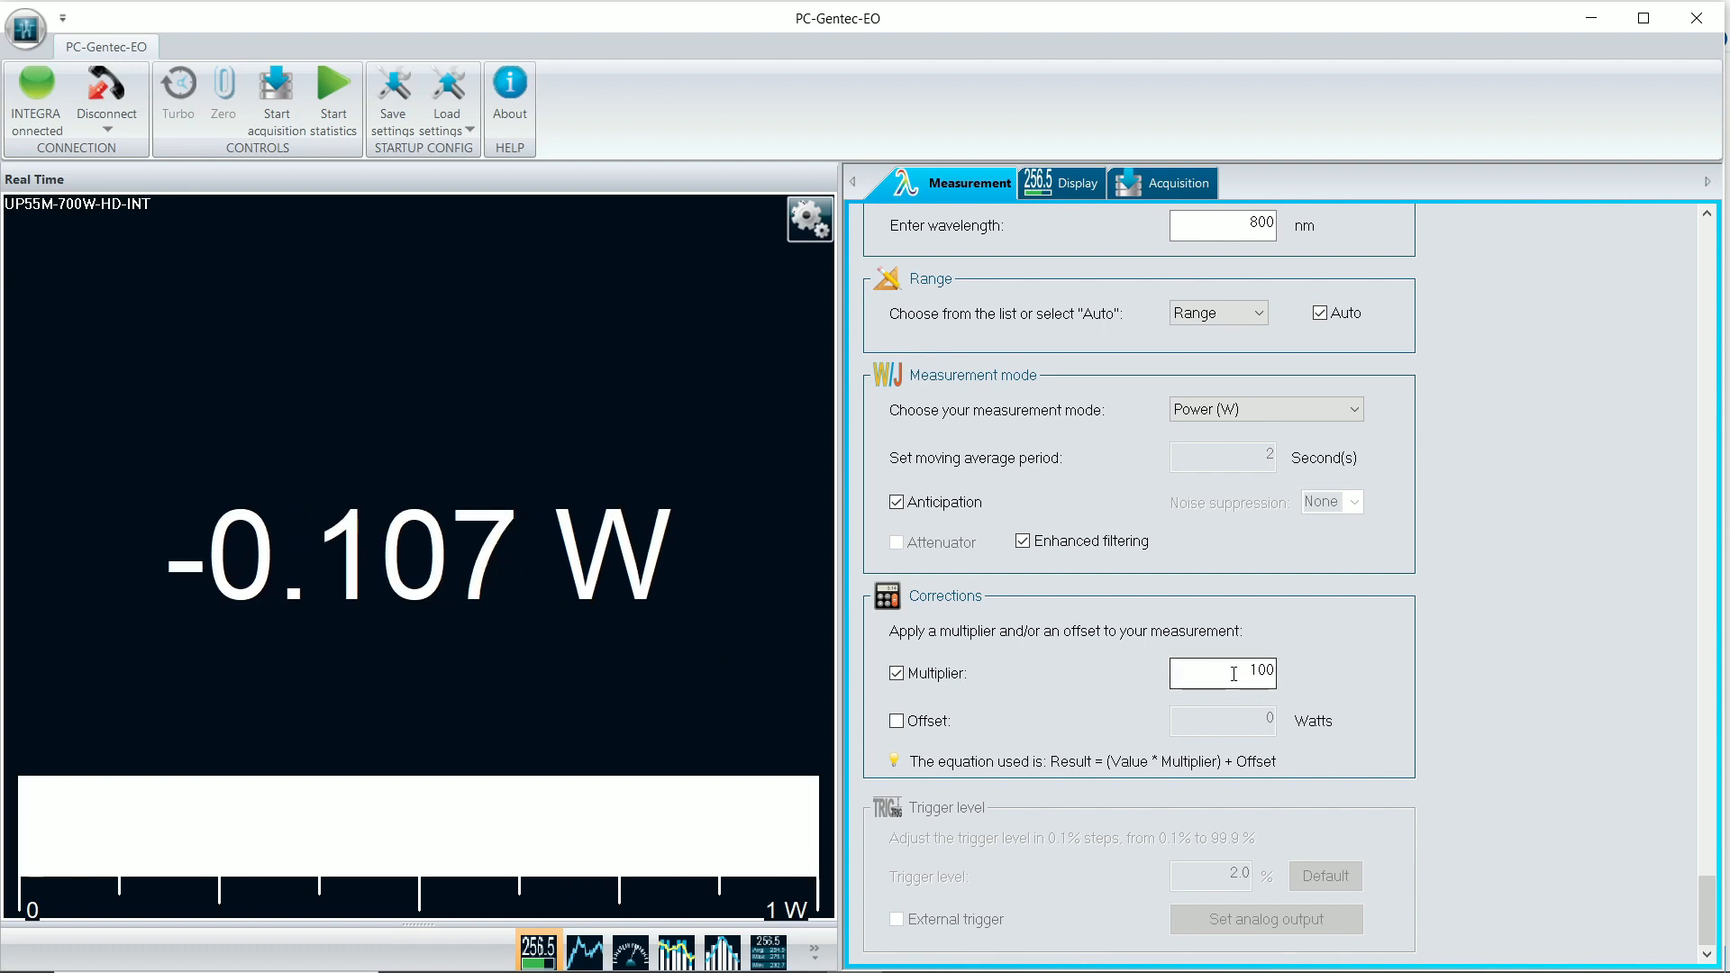
Step: Set the correction multiplier to 4
{"action": "double_click", "coordinate": [1235, 674]}
{"action": "type", "text": "4"}
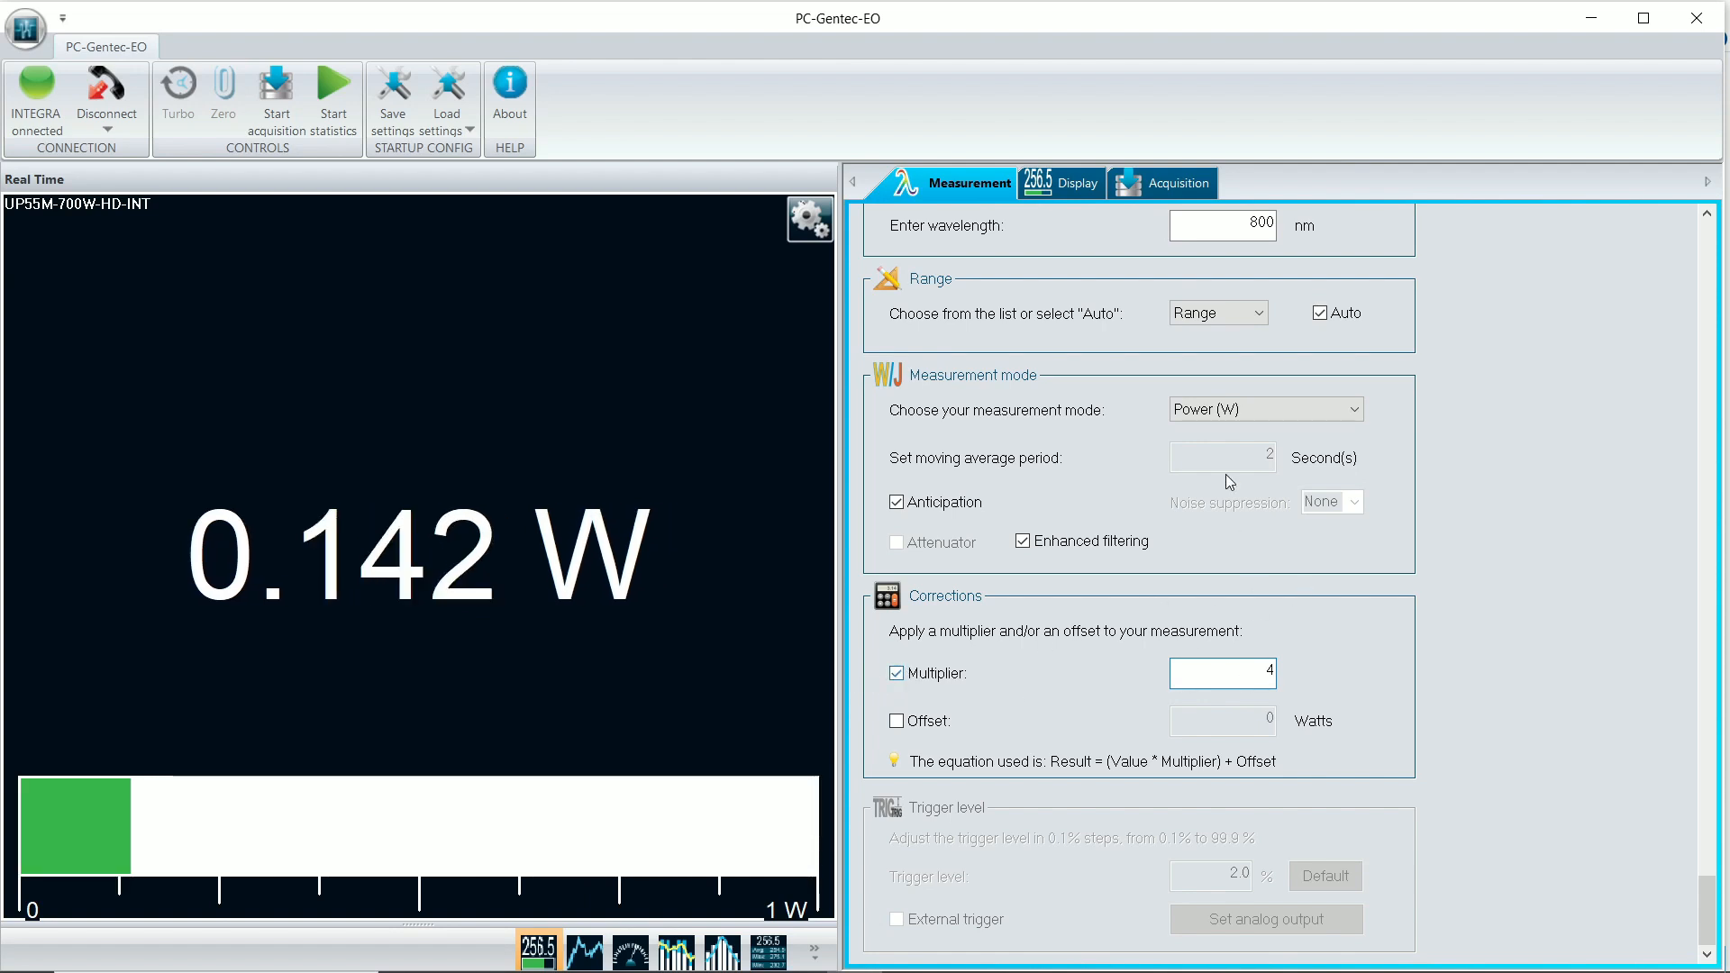
{"action": "scroll", "coordinate": [1198, 269], "scroll_direction": "up", "scroll_amount": 2}
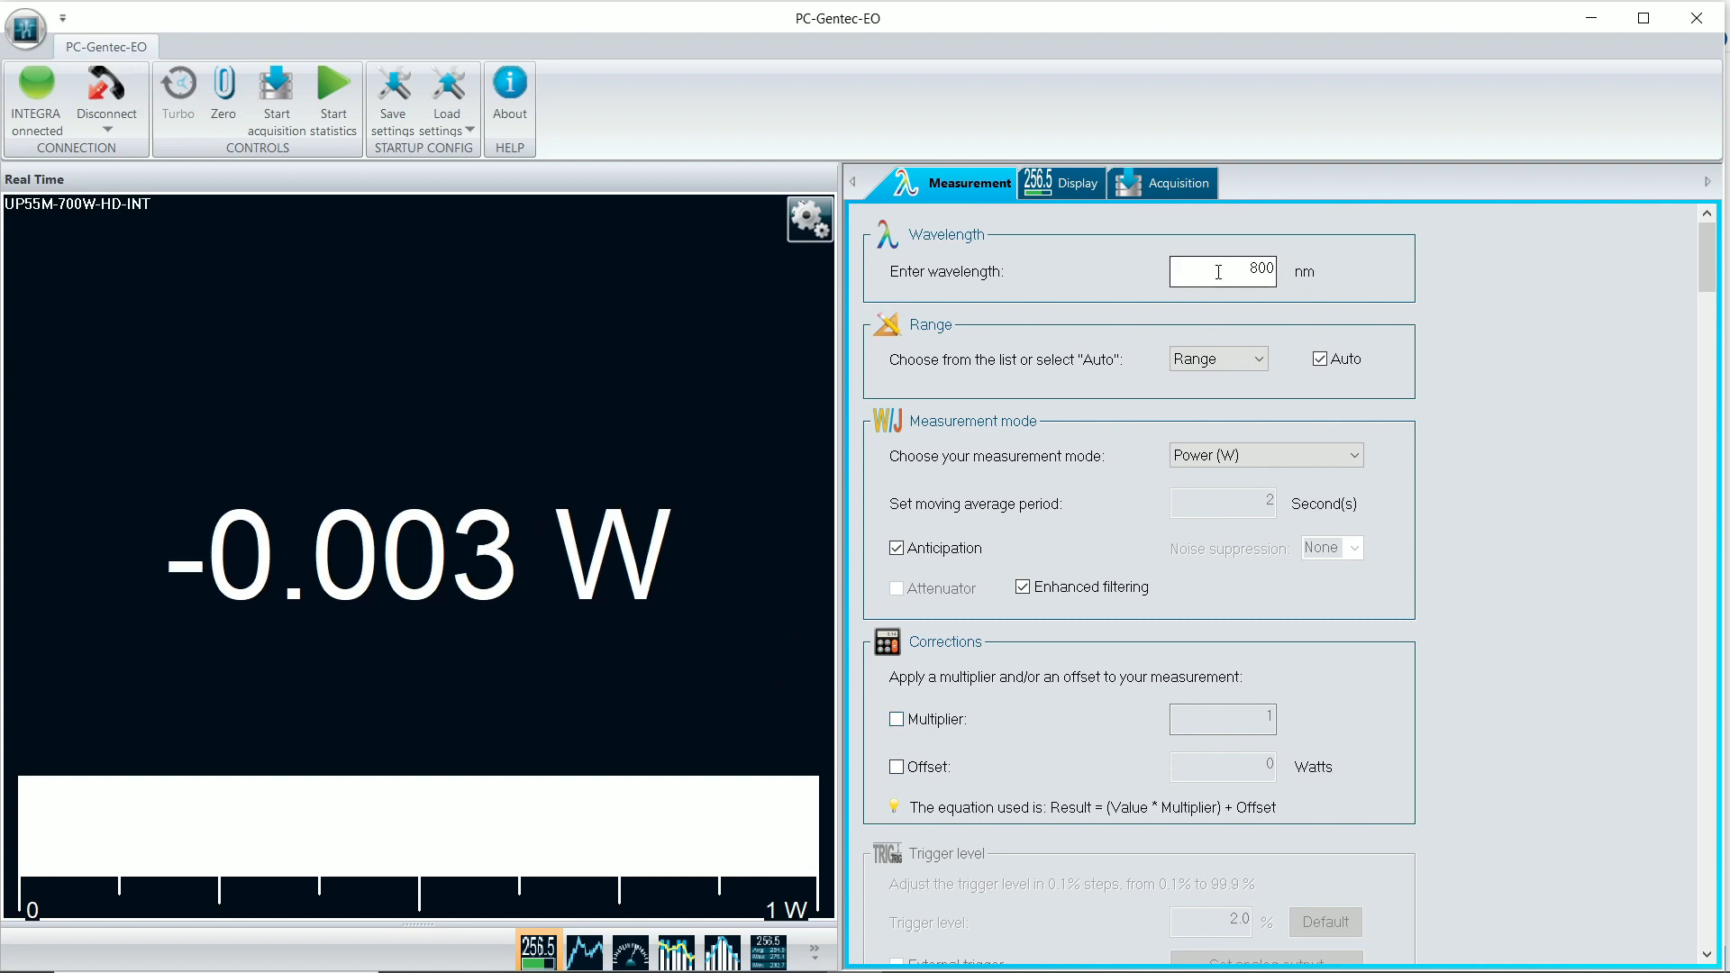
{"action": "double_click", "coordinate": [1248, 272]}
{"action": "scroll", "coordinate": [1110, 714], "scroll_direction": "down", "scroll_amount": 1}
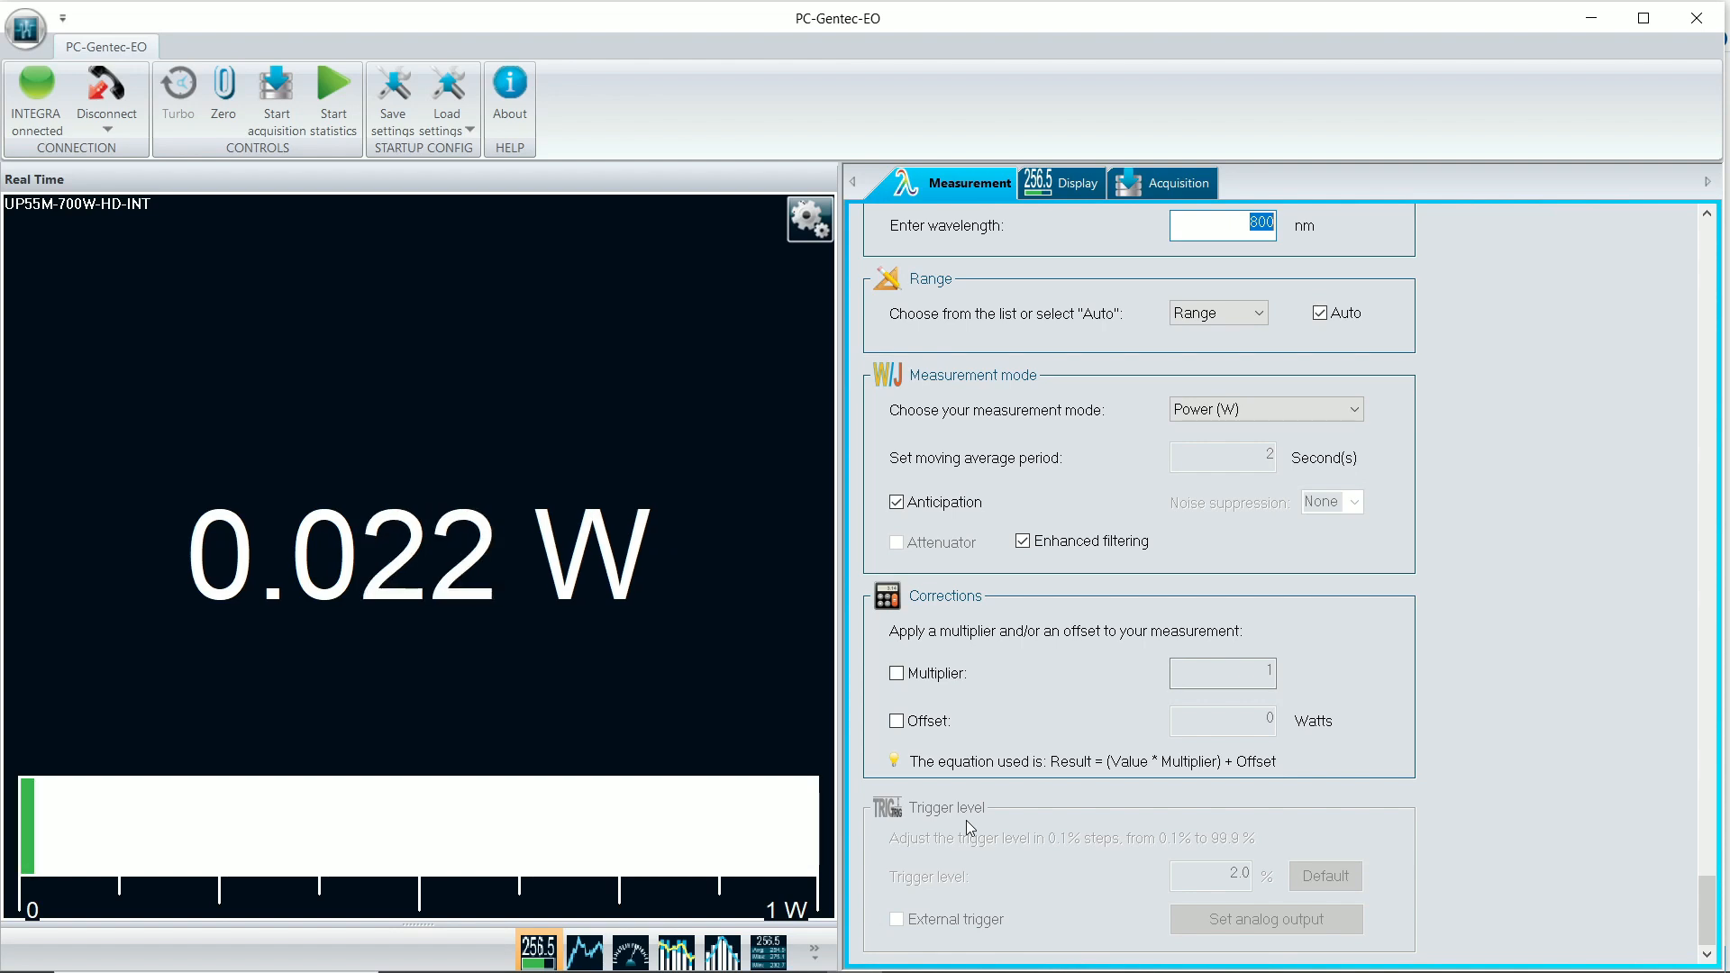
{"action": "scroll", "coordinate": [1074, 731], "scroll_direction": "up", "scroll_amount": 1}
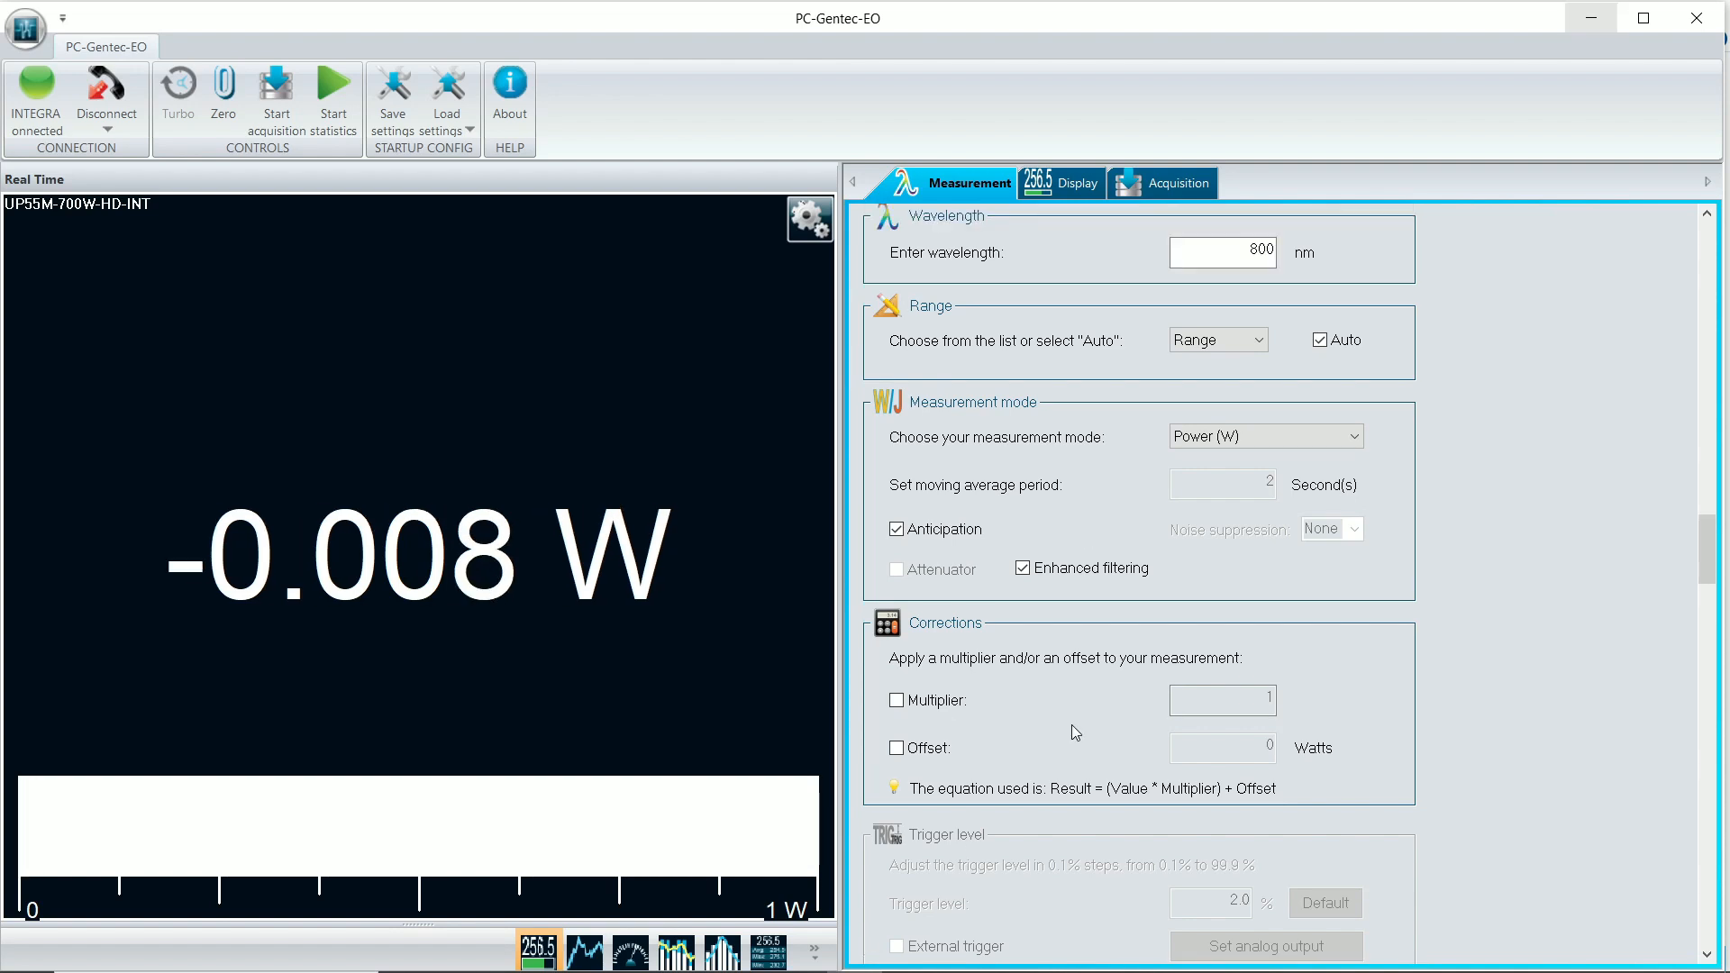
Step: Enlarge the font of the real-time power reading in the display settings, keeping the value within its window
{"action": "left_click", "coordinate": [1063, 184]}
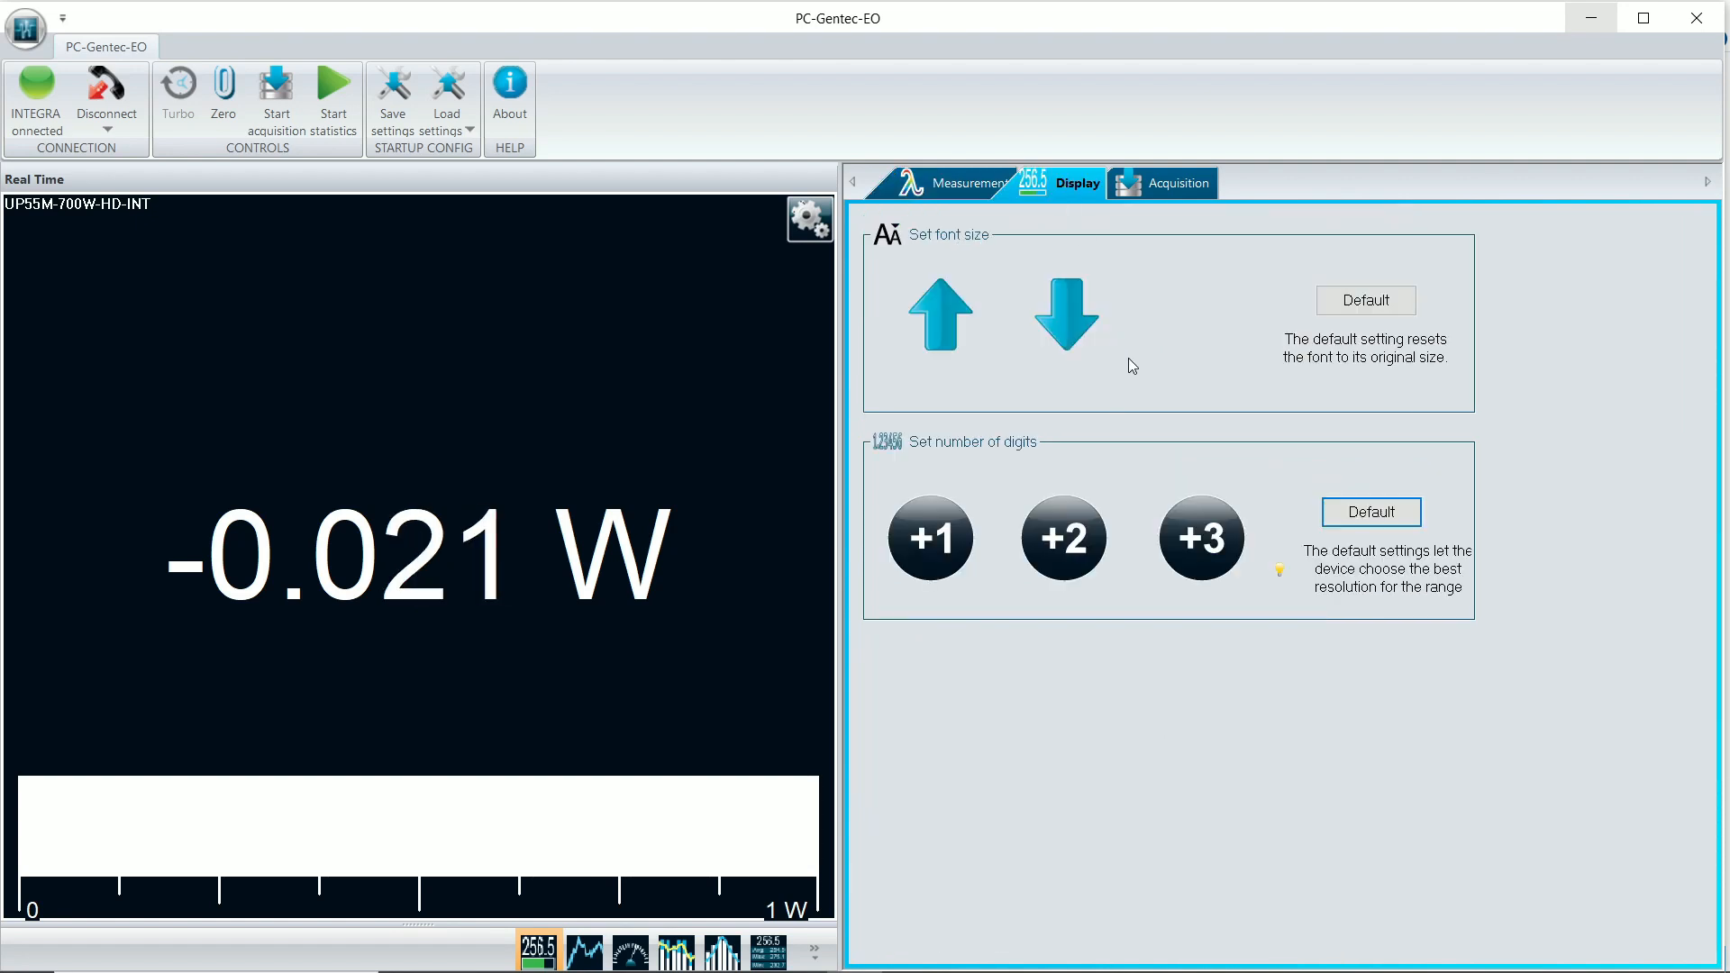
{"action": "left_click", "coordinate": [937, 315]}
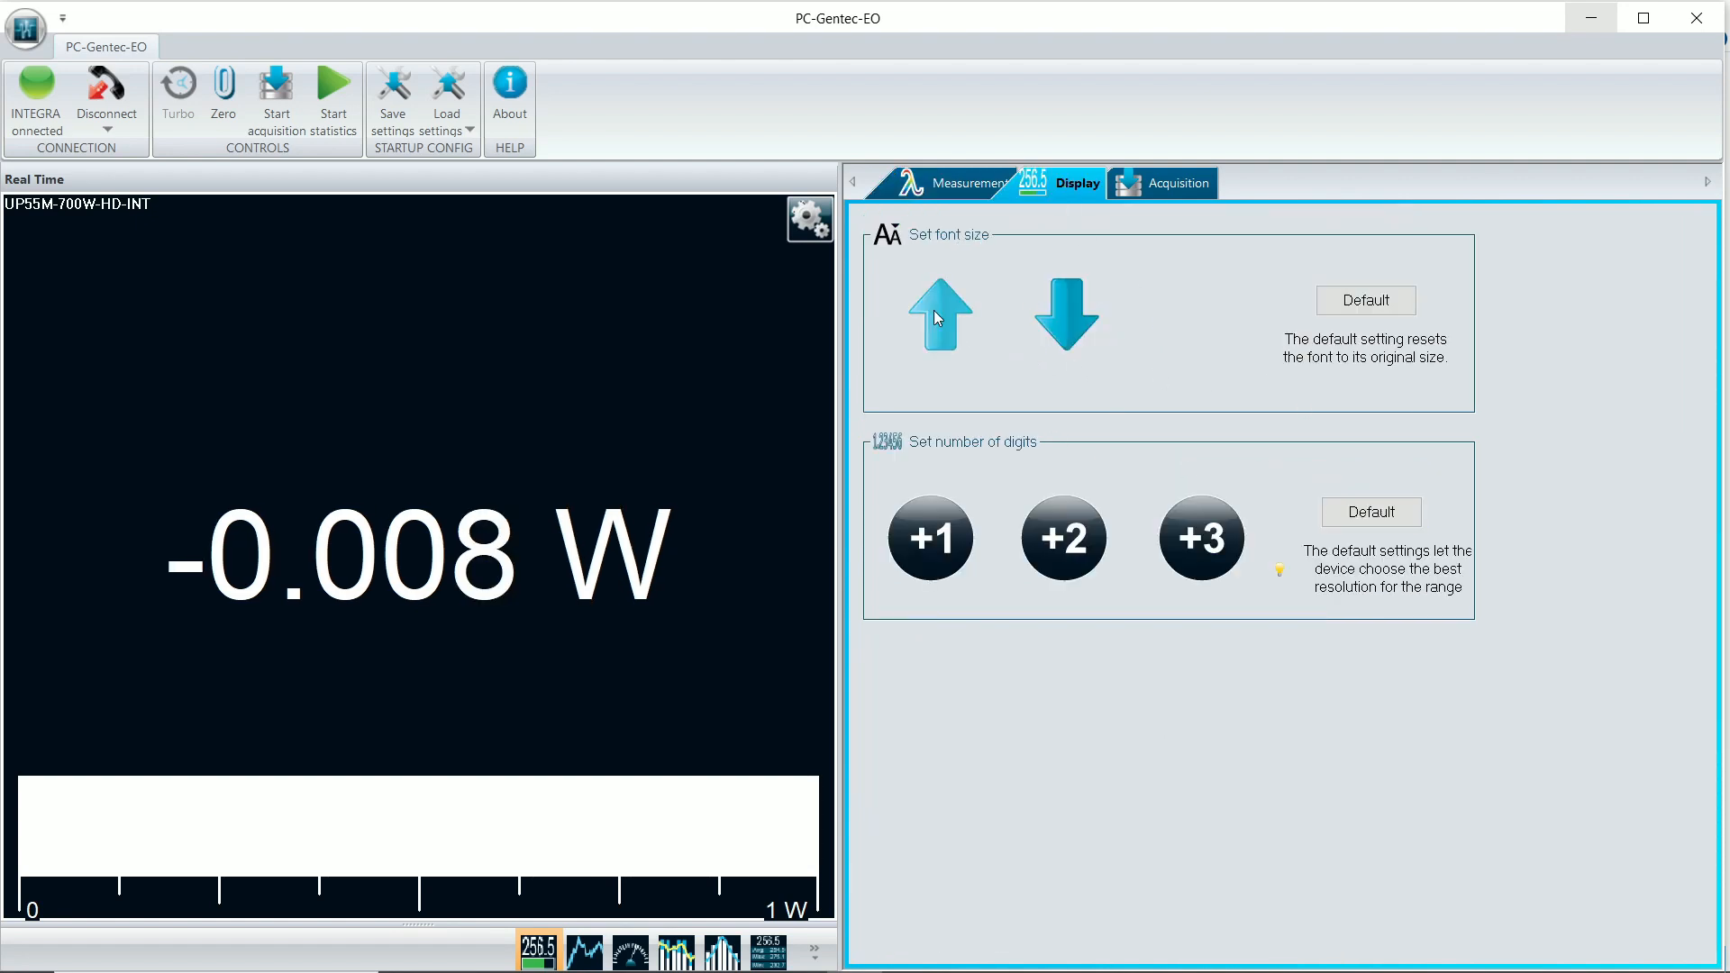
{"action": "left_click", "coordinate": [935, 313]}
{"action": "left_click", "coordinate": [936, 313]}
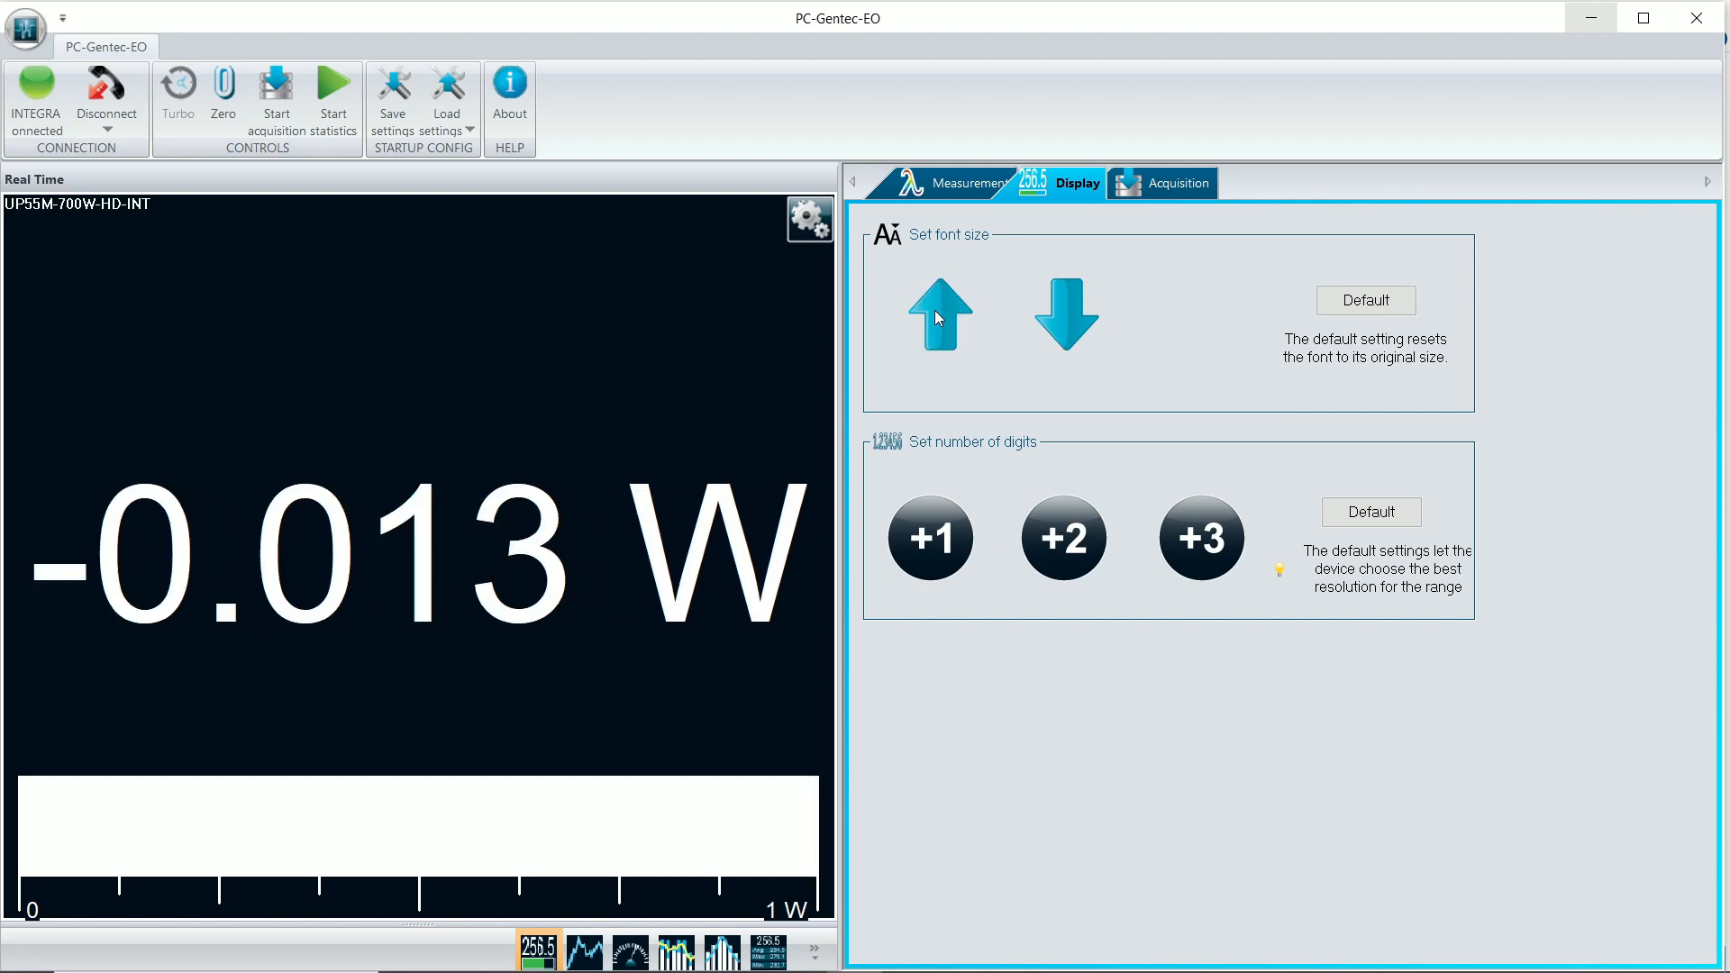
{"action": "left_click", "coordinate": [935, 311]}
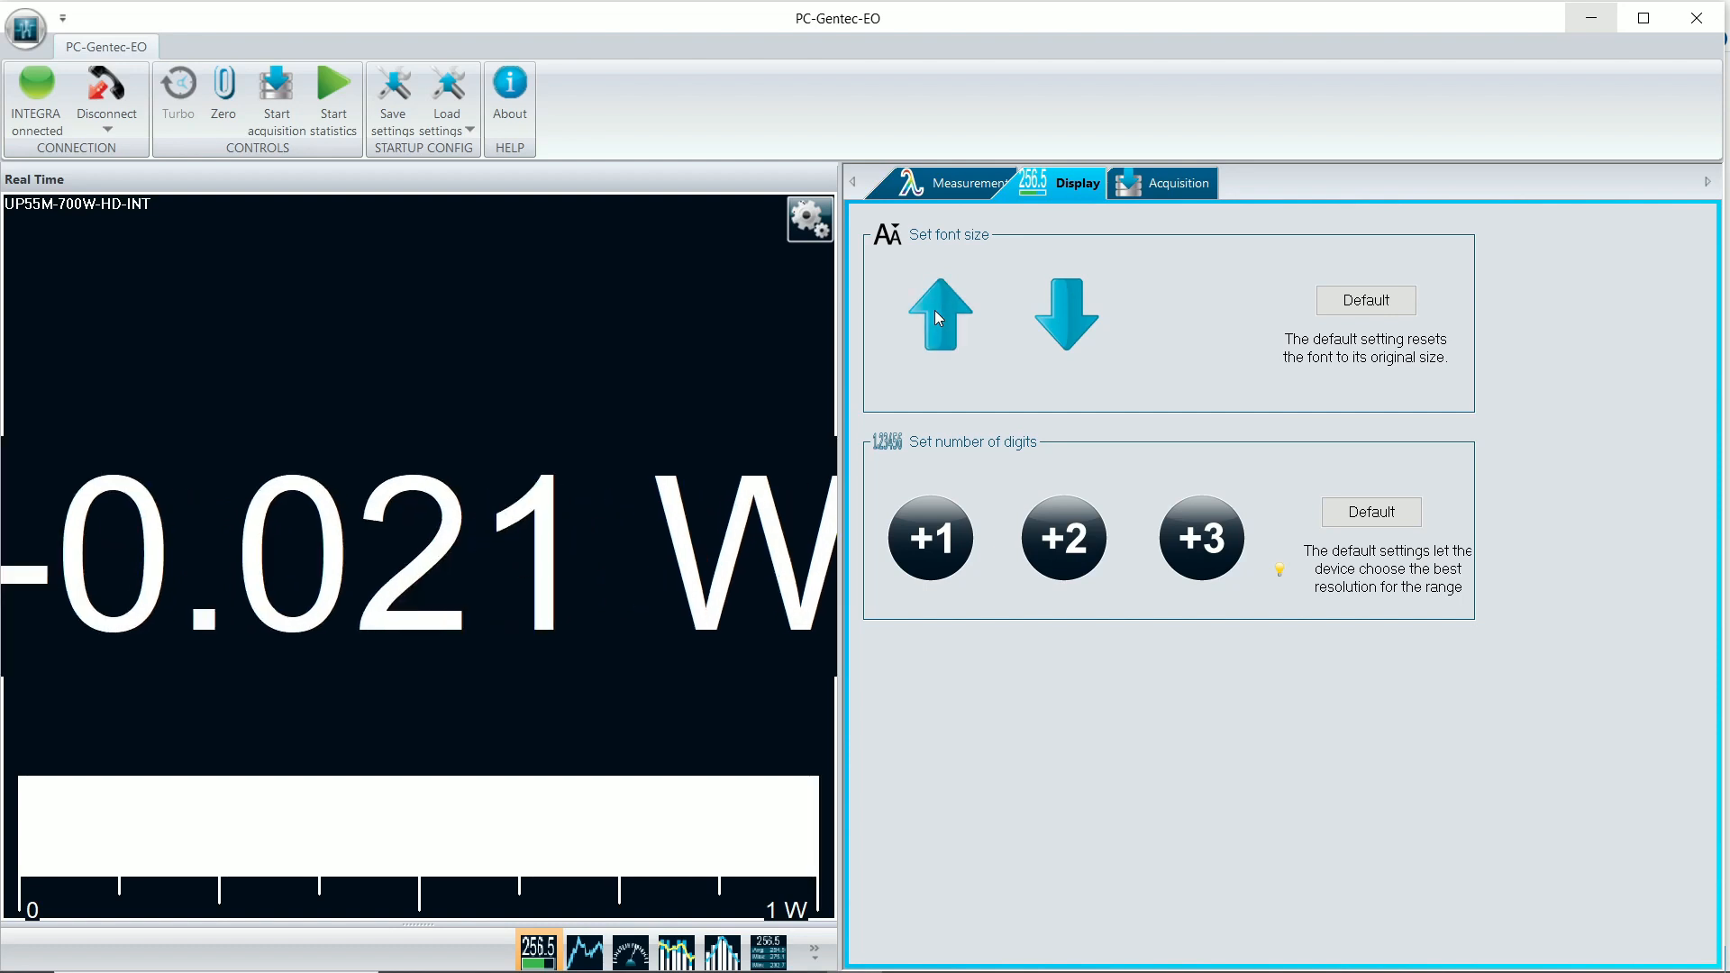
{"action": "left_click", "coordinate": [1064, 311]}
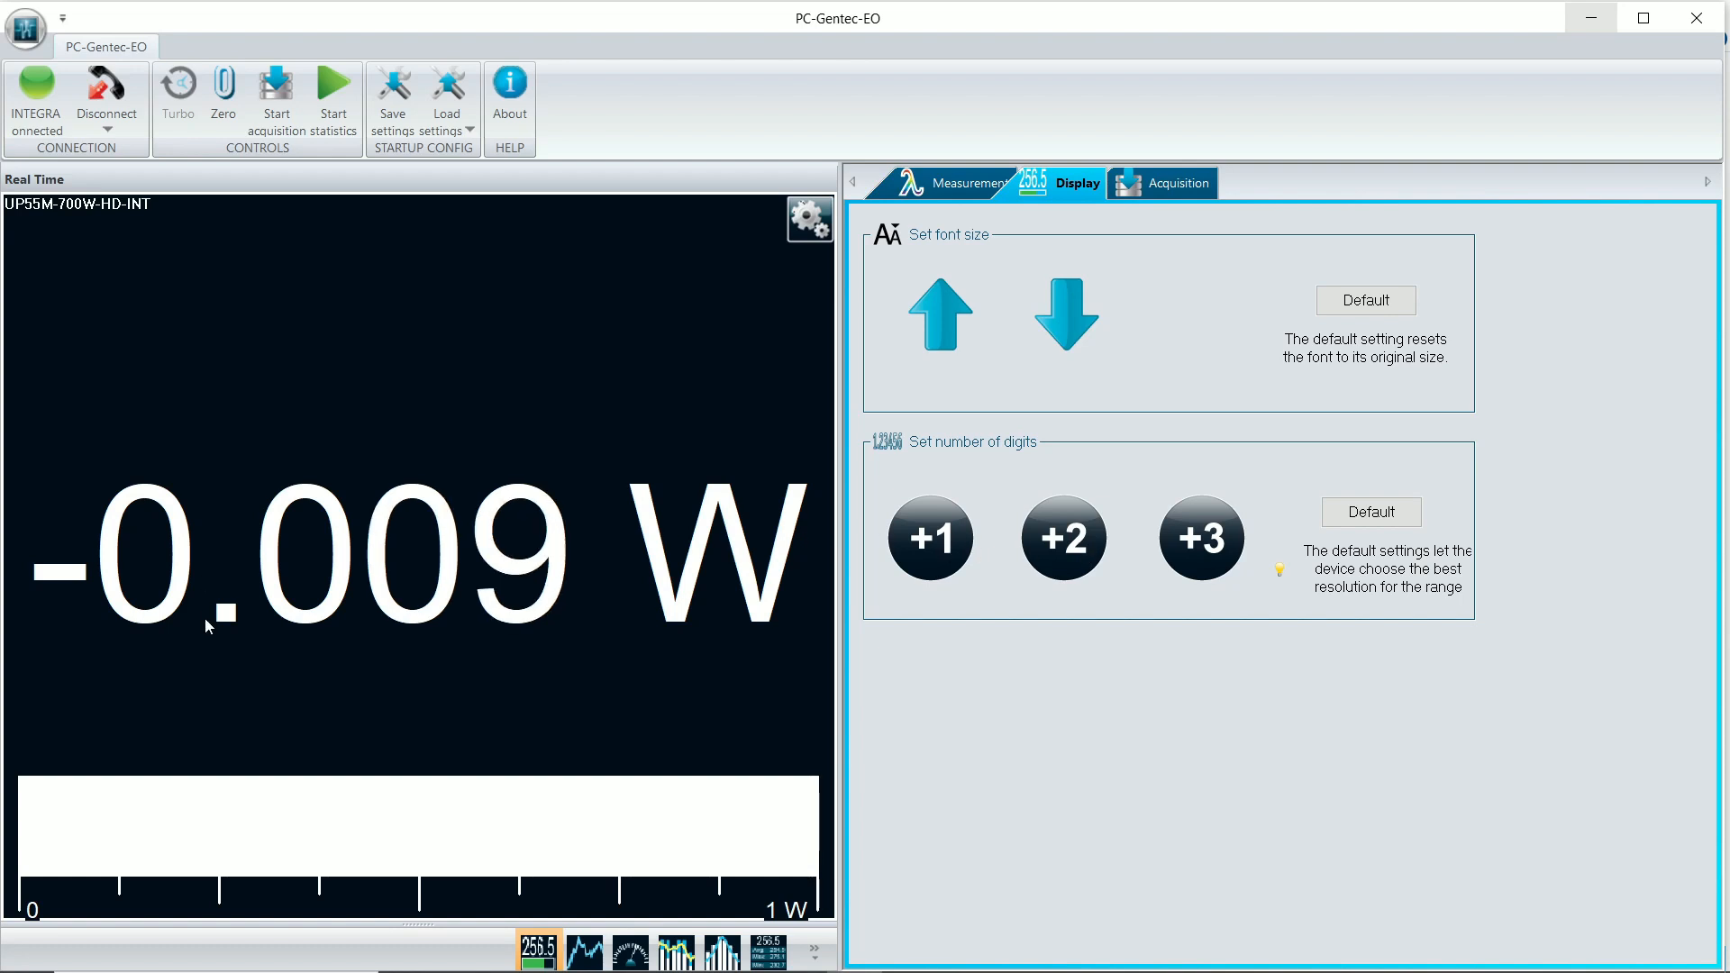
Step: Add two extra digits to the real-time reading and reduce its font size by two steps
{"action": "left_click", "coordinate": [934, 535]}
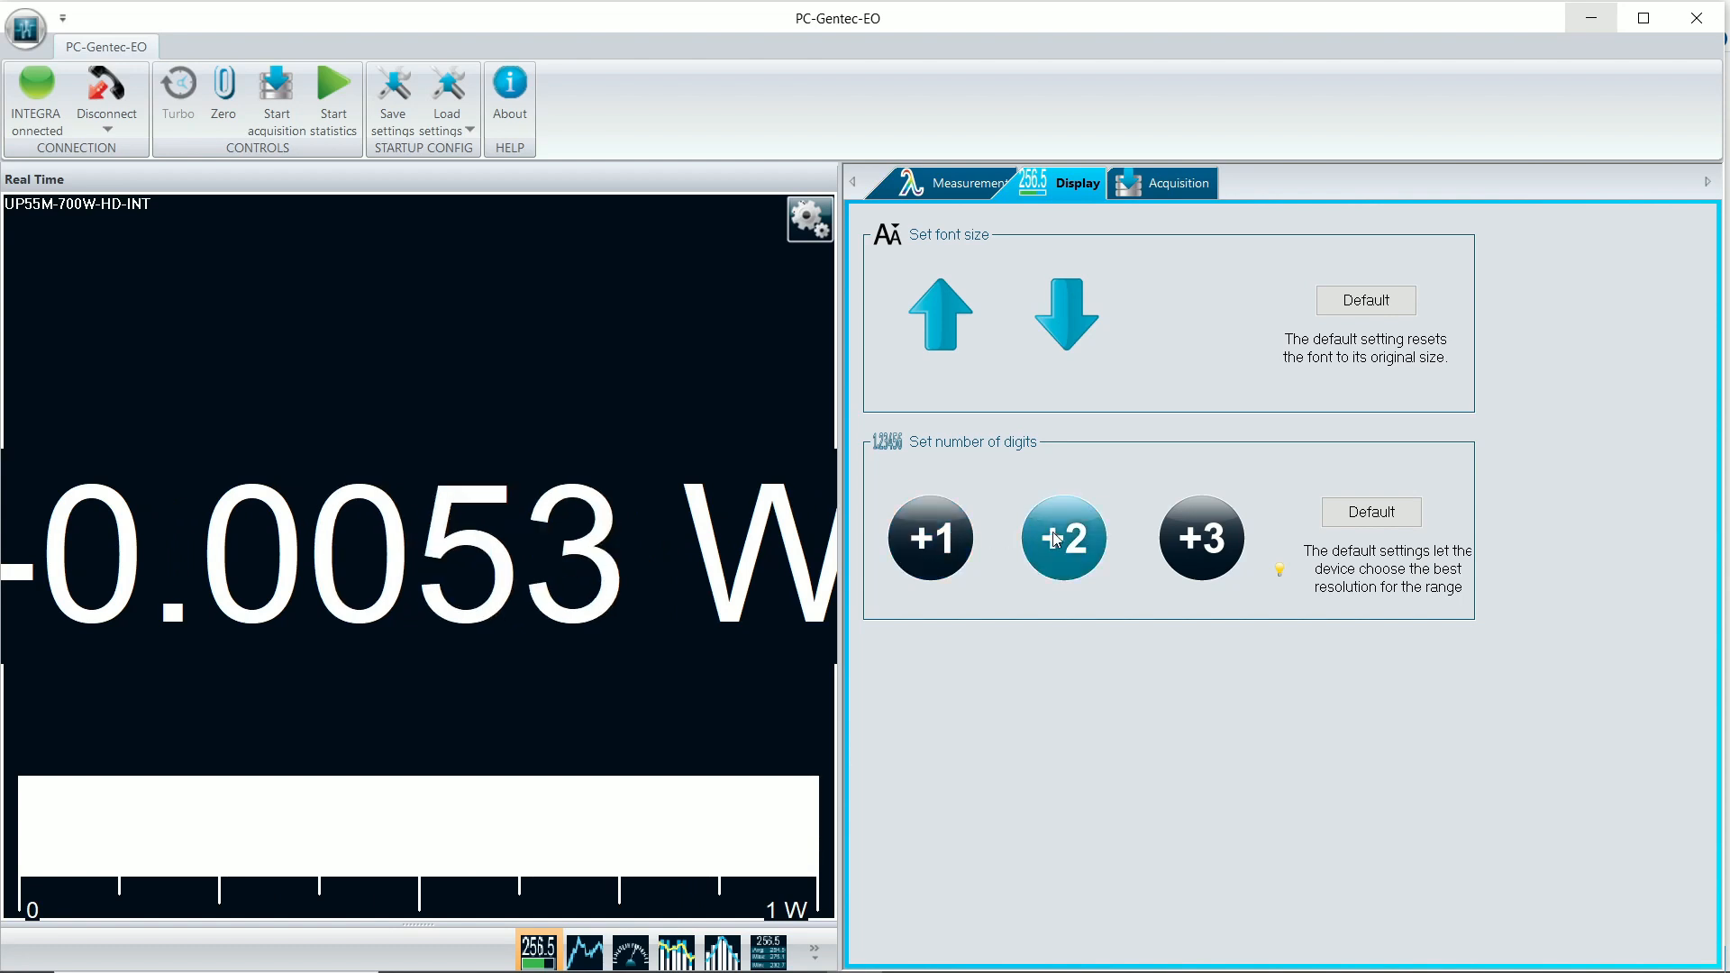
{"action": "left_click", "coordinate": [1101, 540]}
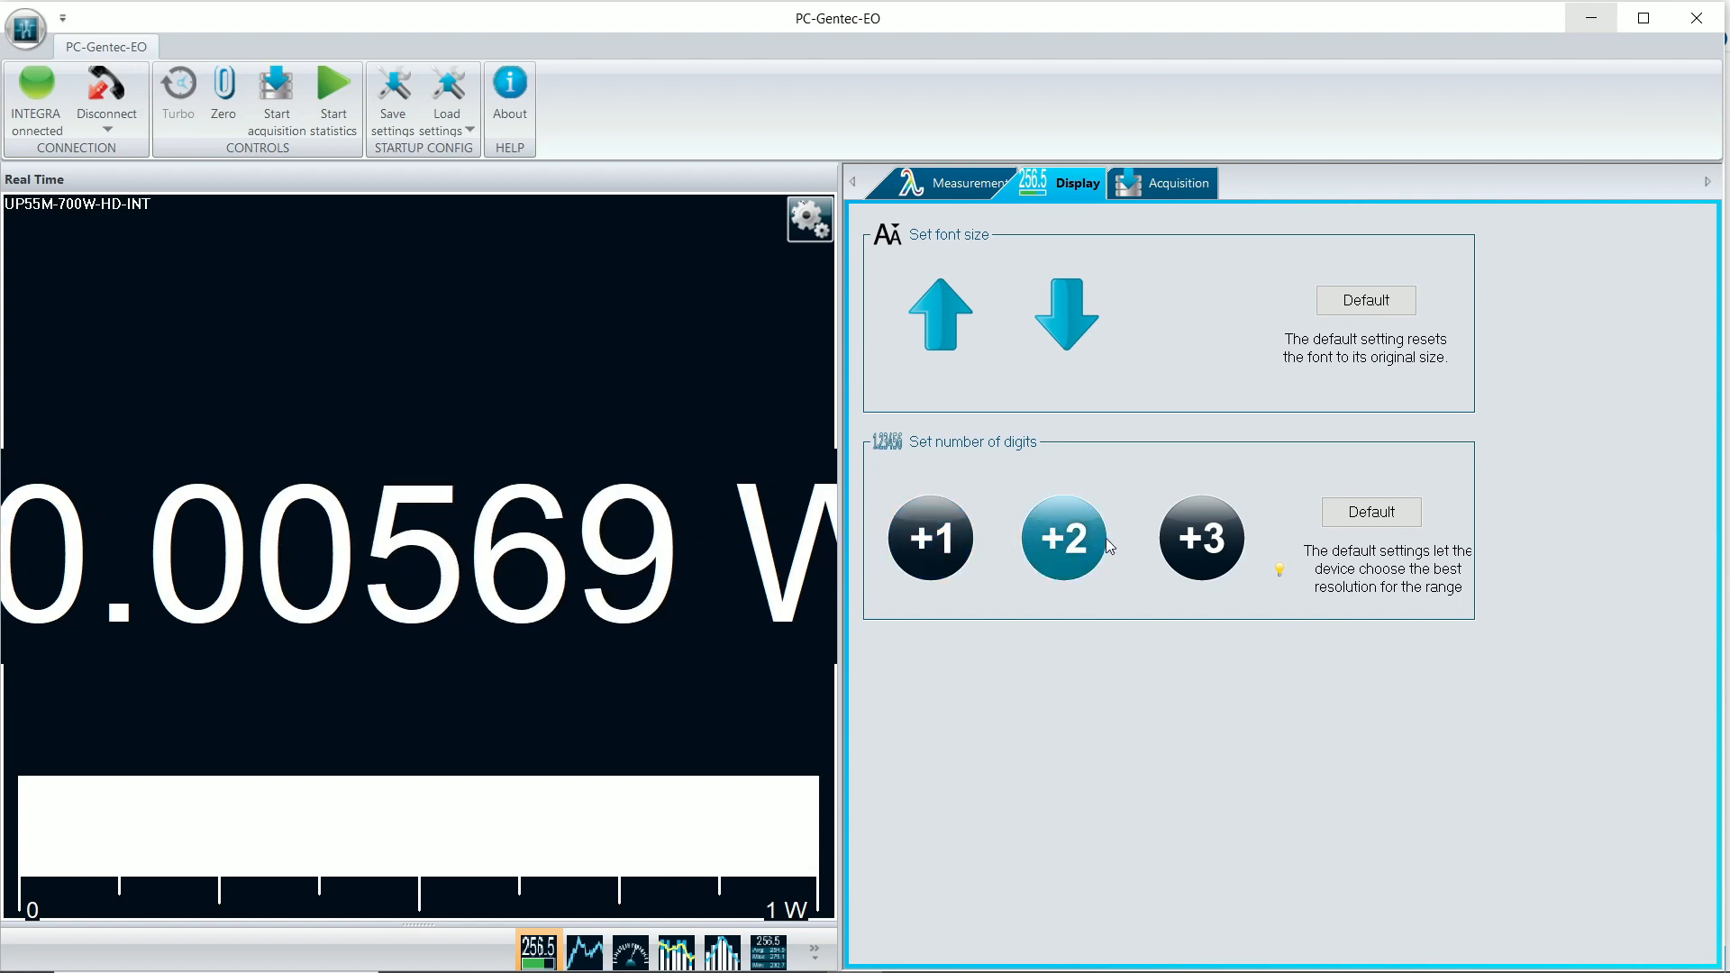
{"action": "left_click", "coordinate": [1063, 309]}
{"action": "left_click", "coordinate": [1063, 307]}
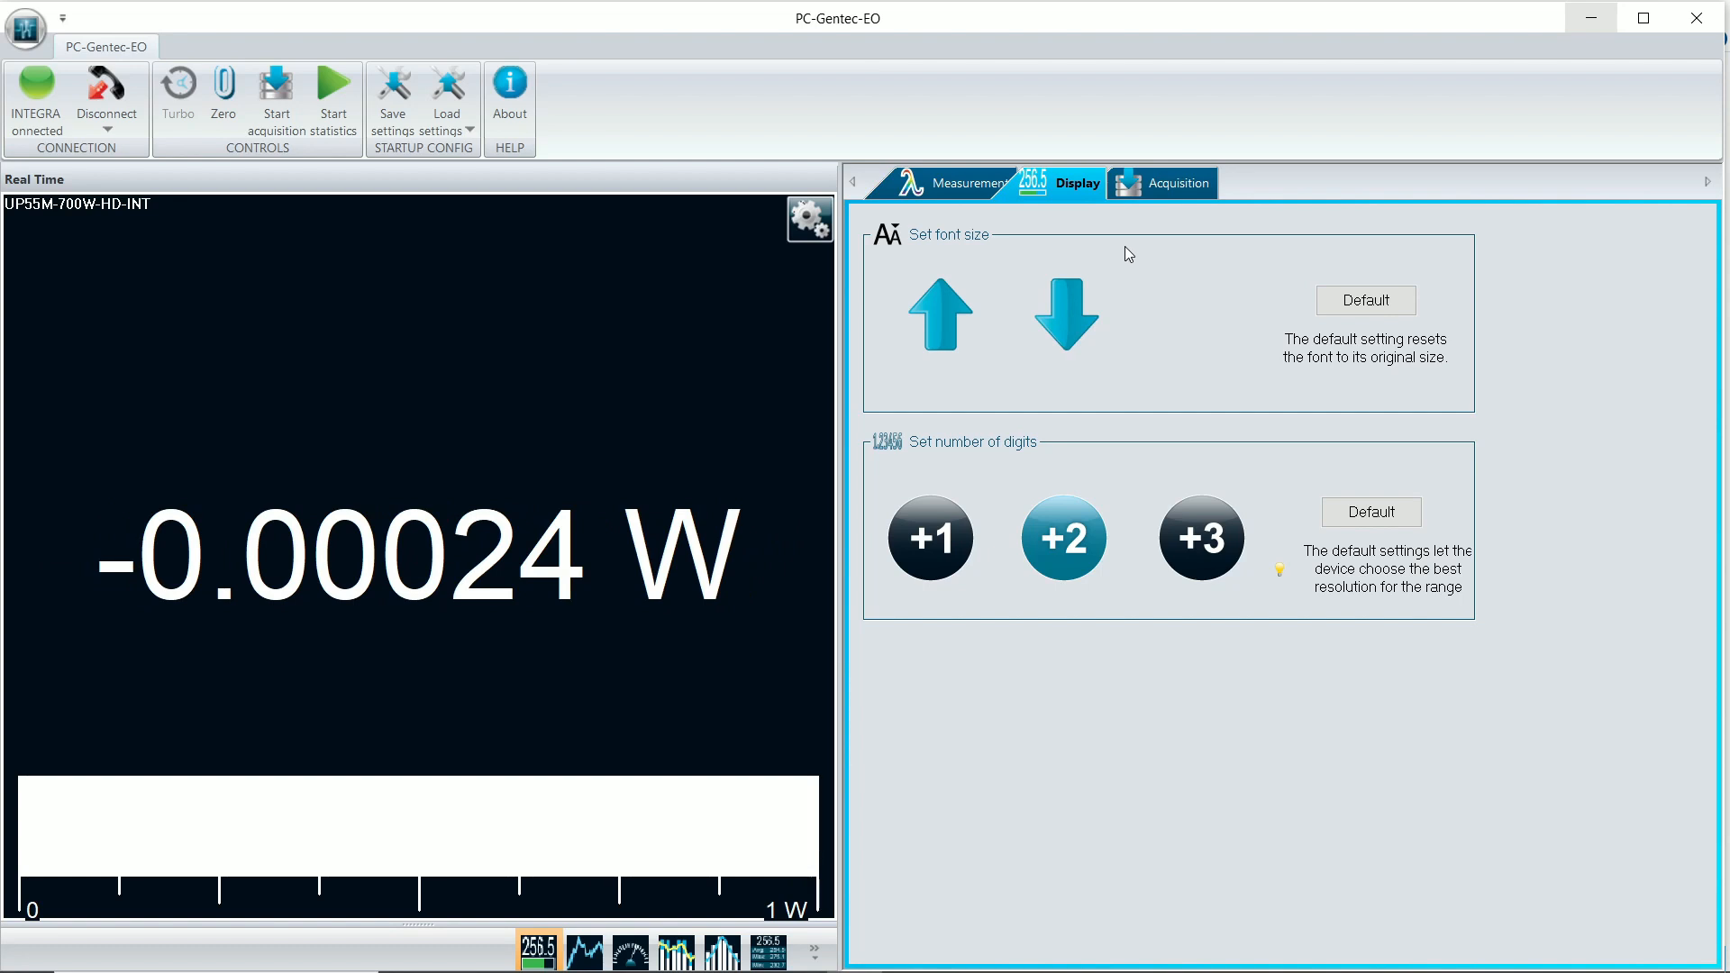
Step: Set the acquisition file to "gentec eo" as a CSV in the Documents folder
{"action": "left_click", "coordinate": [1166, 185]}
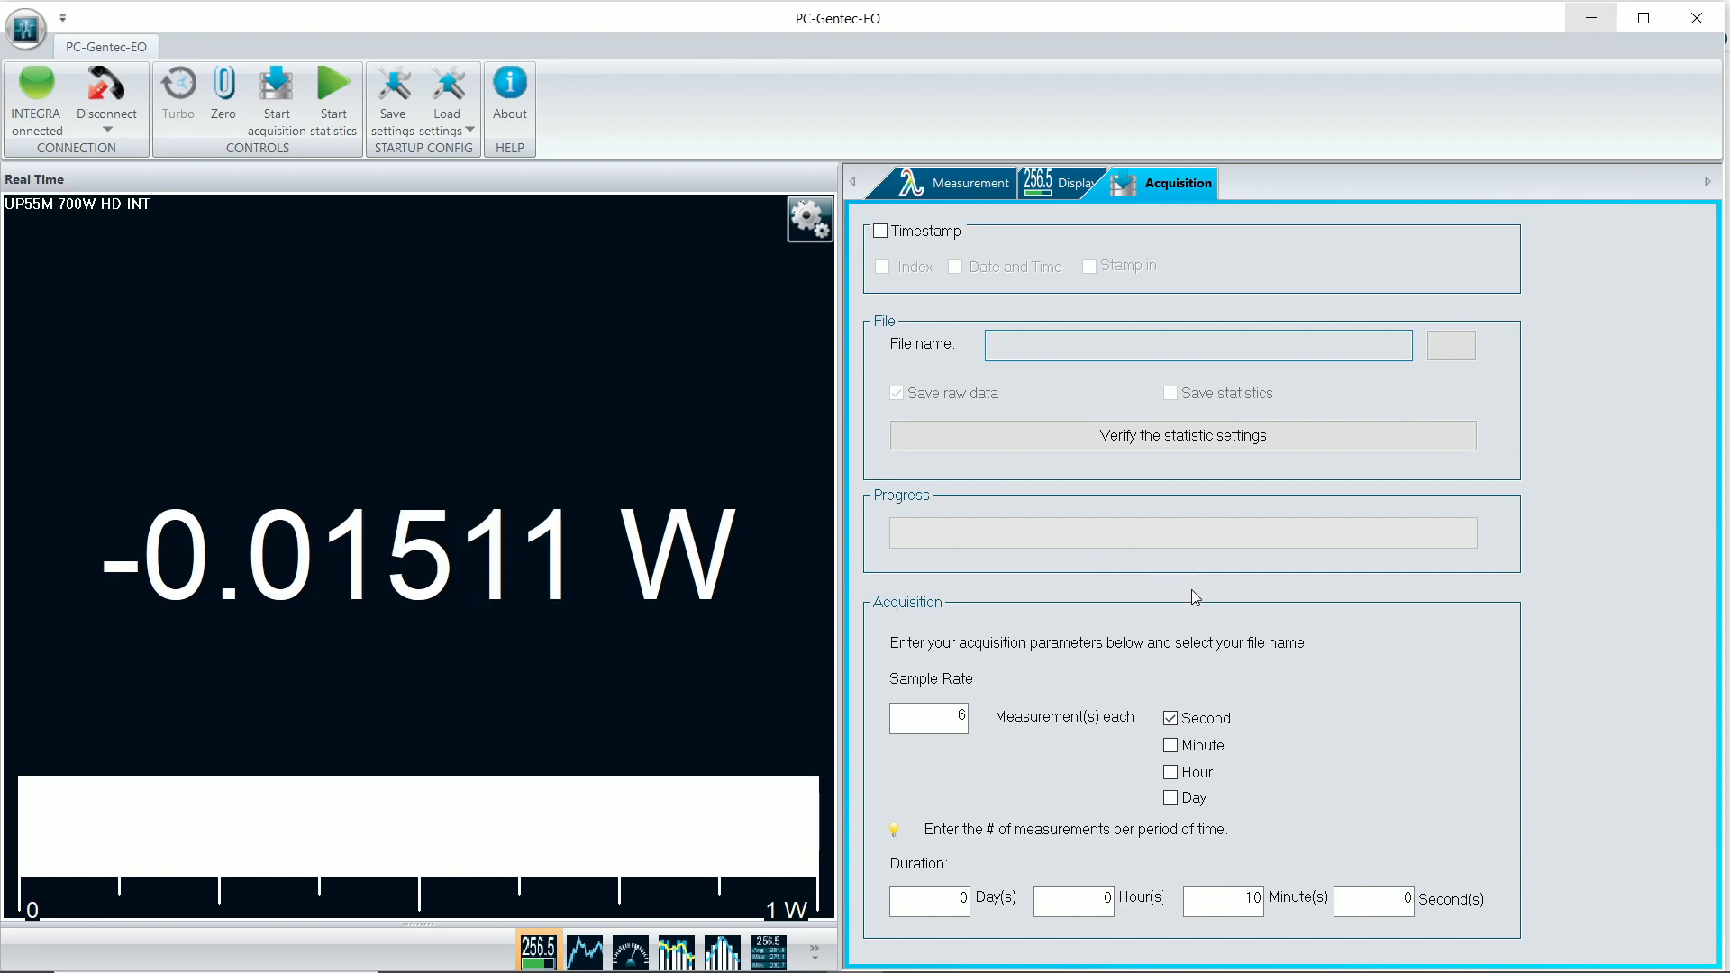
{"action": "left_click", "coordinate": [1461, 358]}
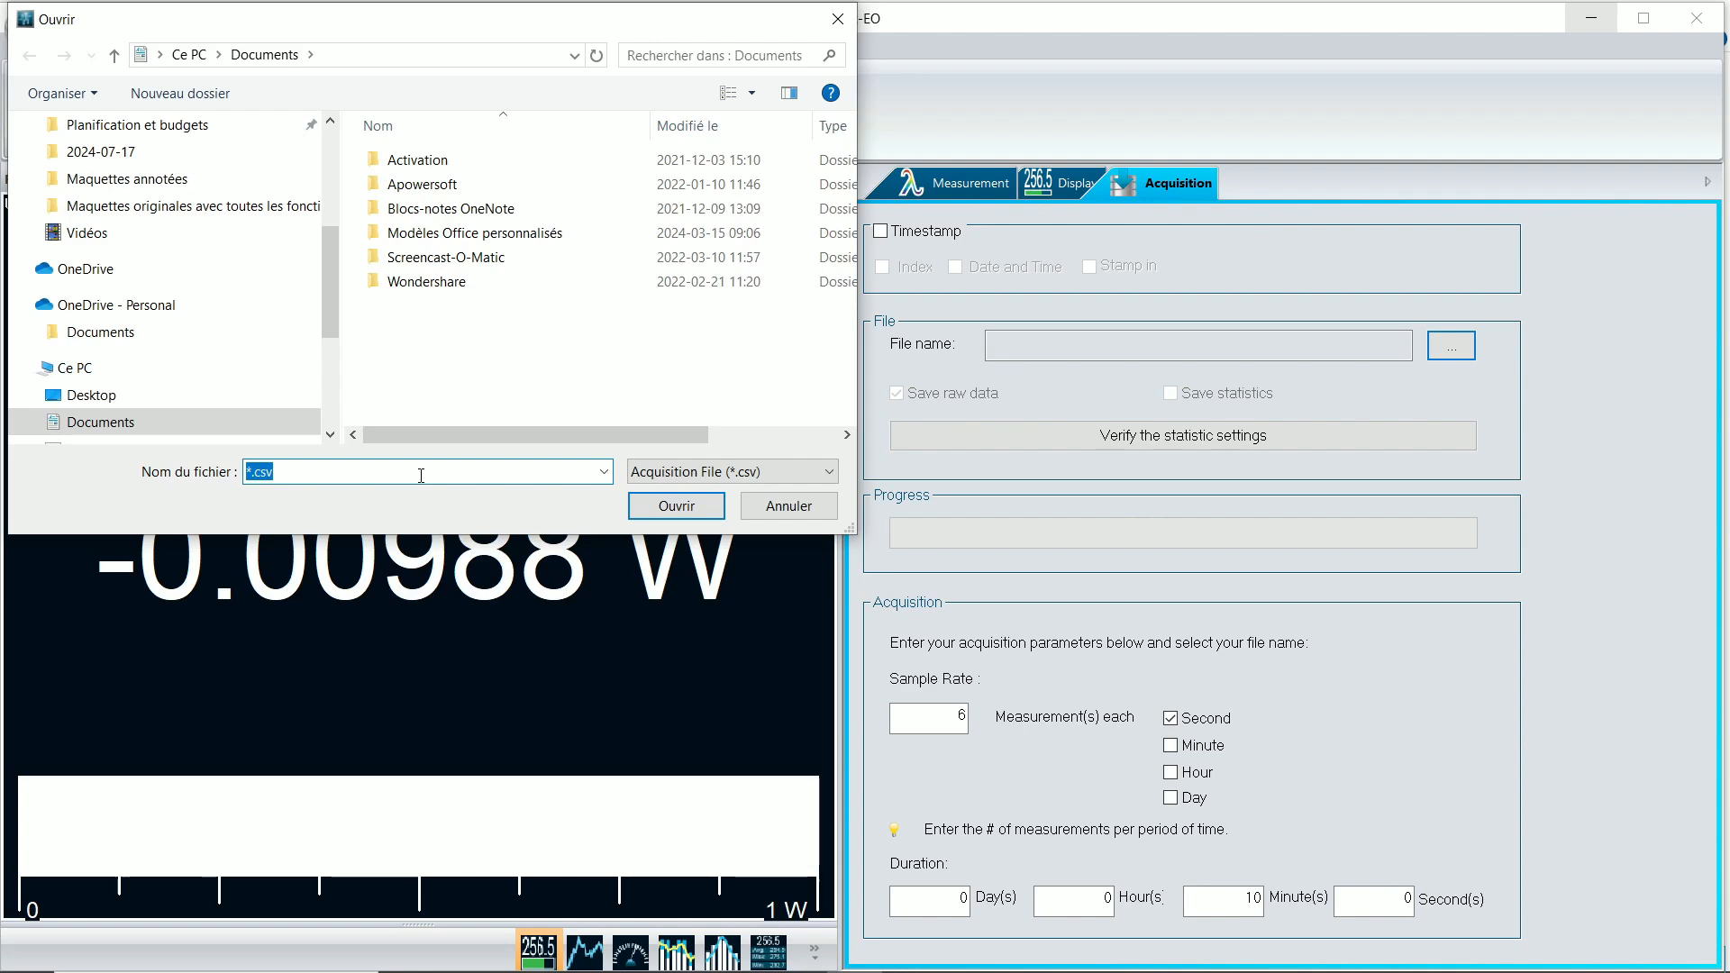
{"action": "type", "text": "gentec e"}
{"action": "type", "text": "p"}
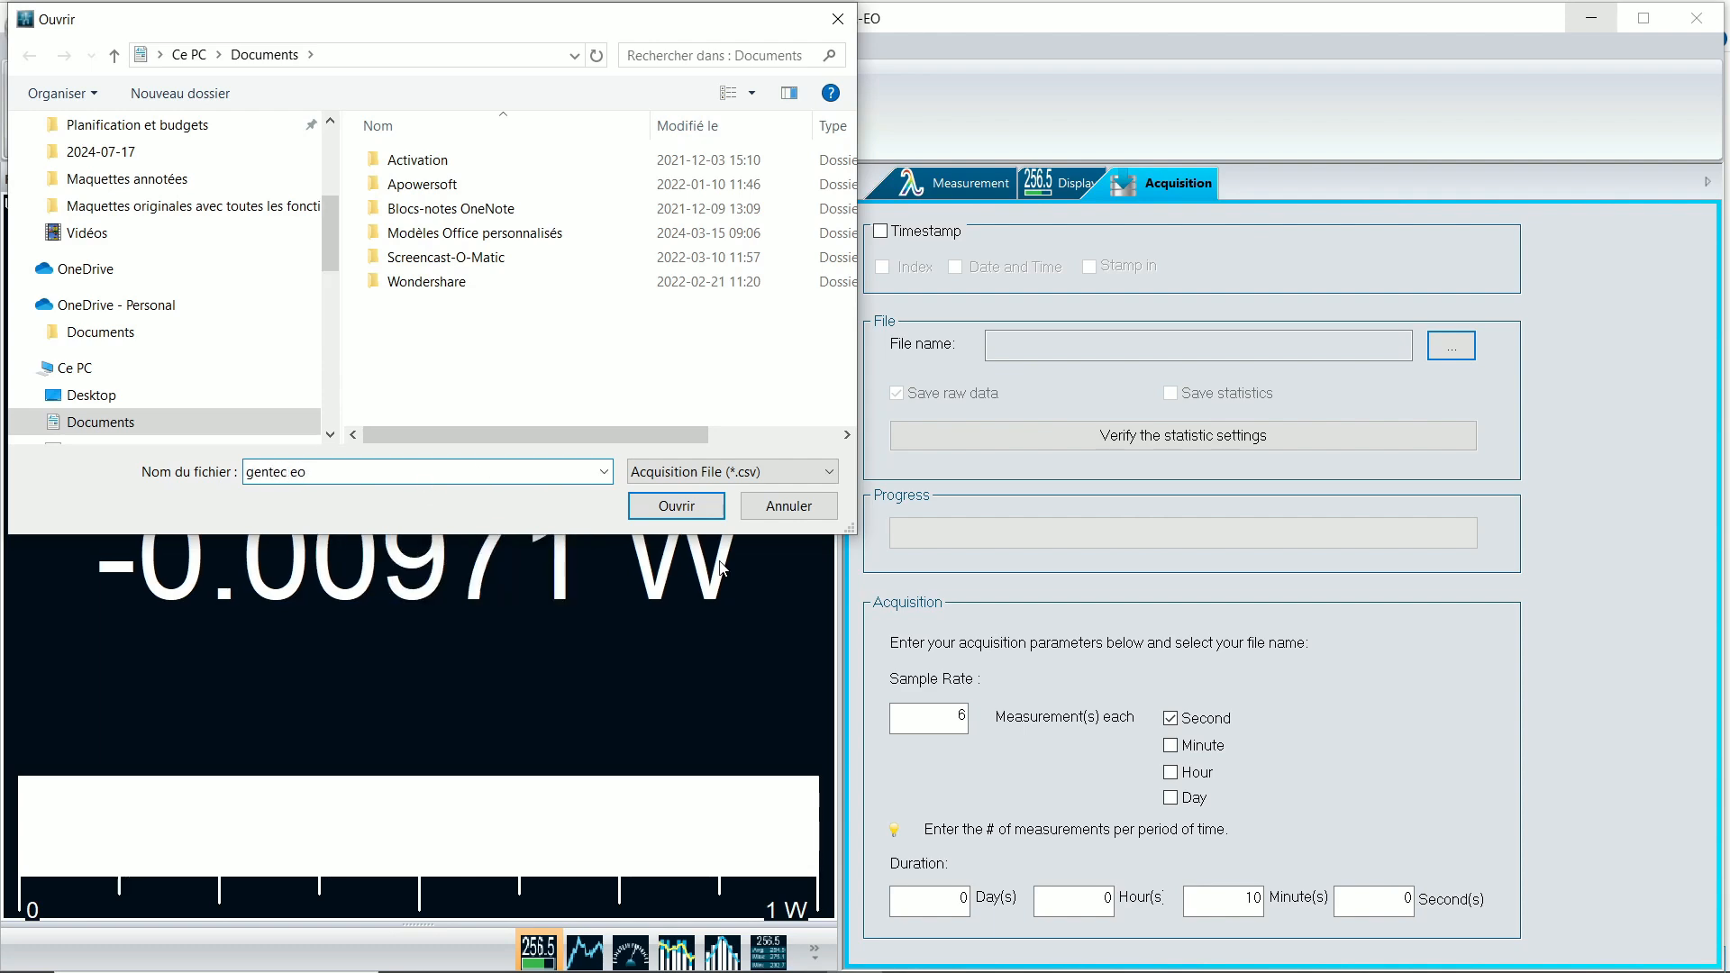
{"action": "left_click", "coordinate": [678, 506]}
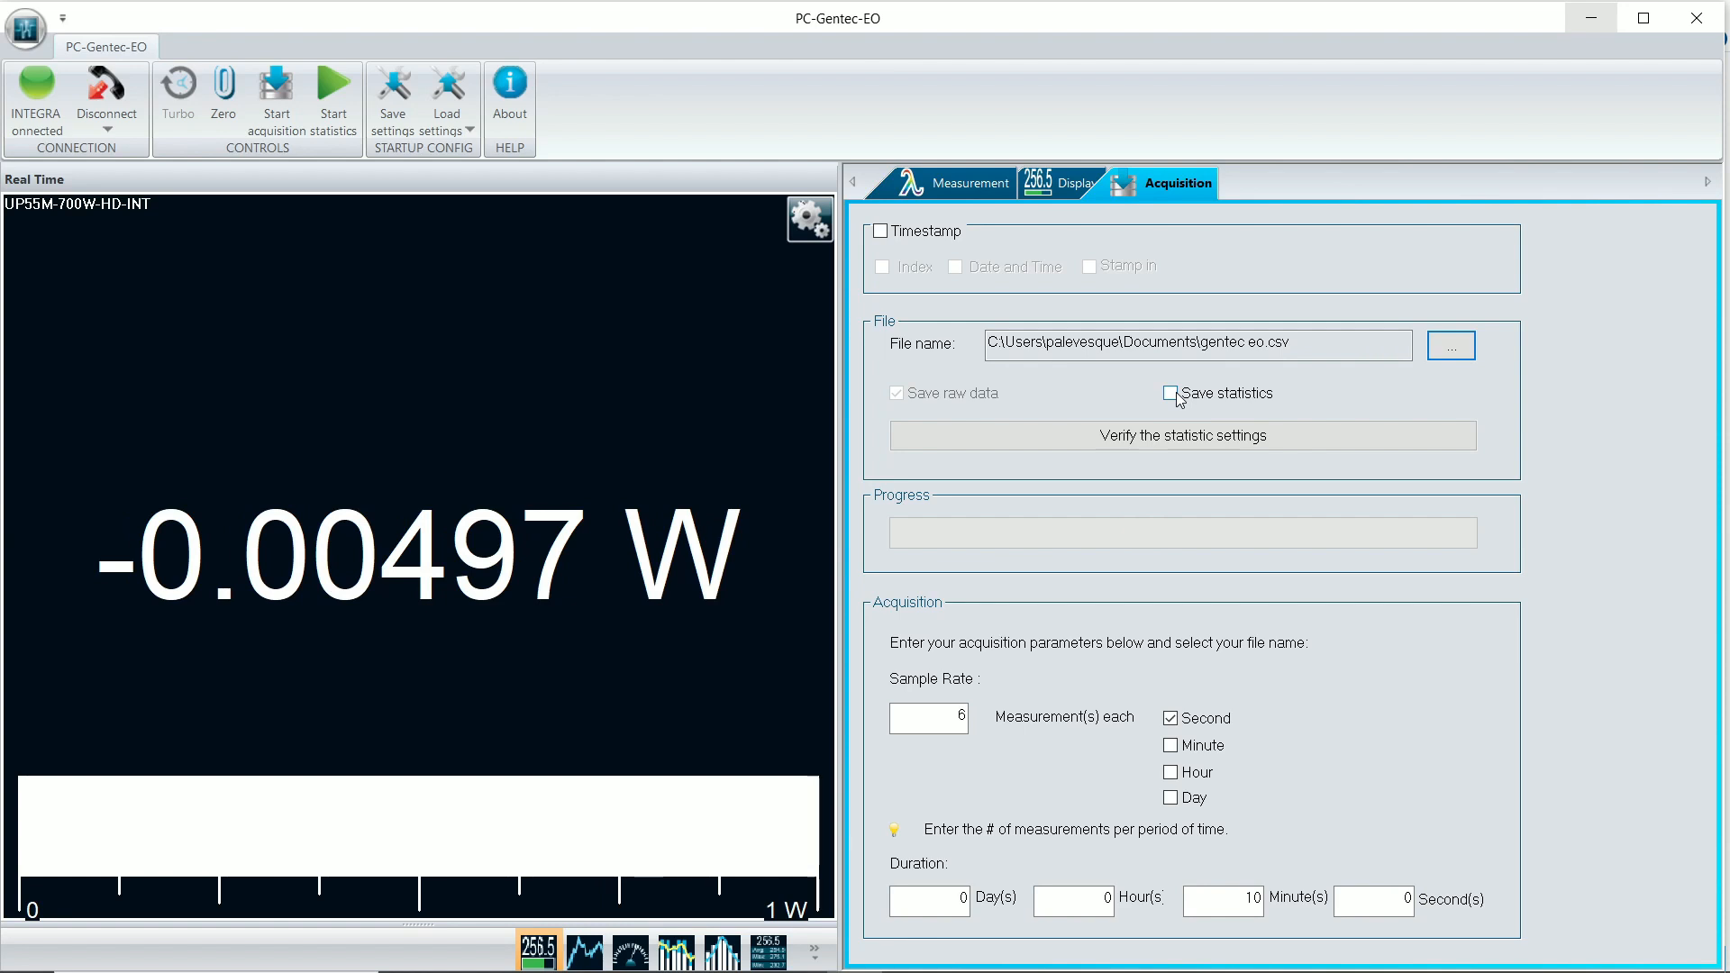
Step: Enable the acquisition timestamp with index, date and time, and open the sample rate for editing
{"action": "left_click", "coordinate": [882, 233]}
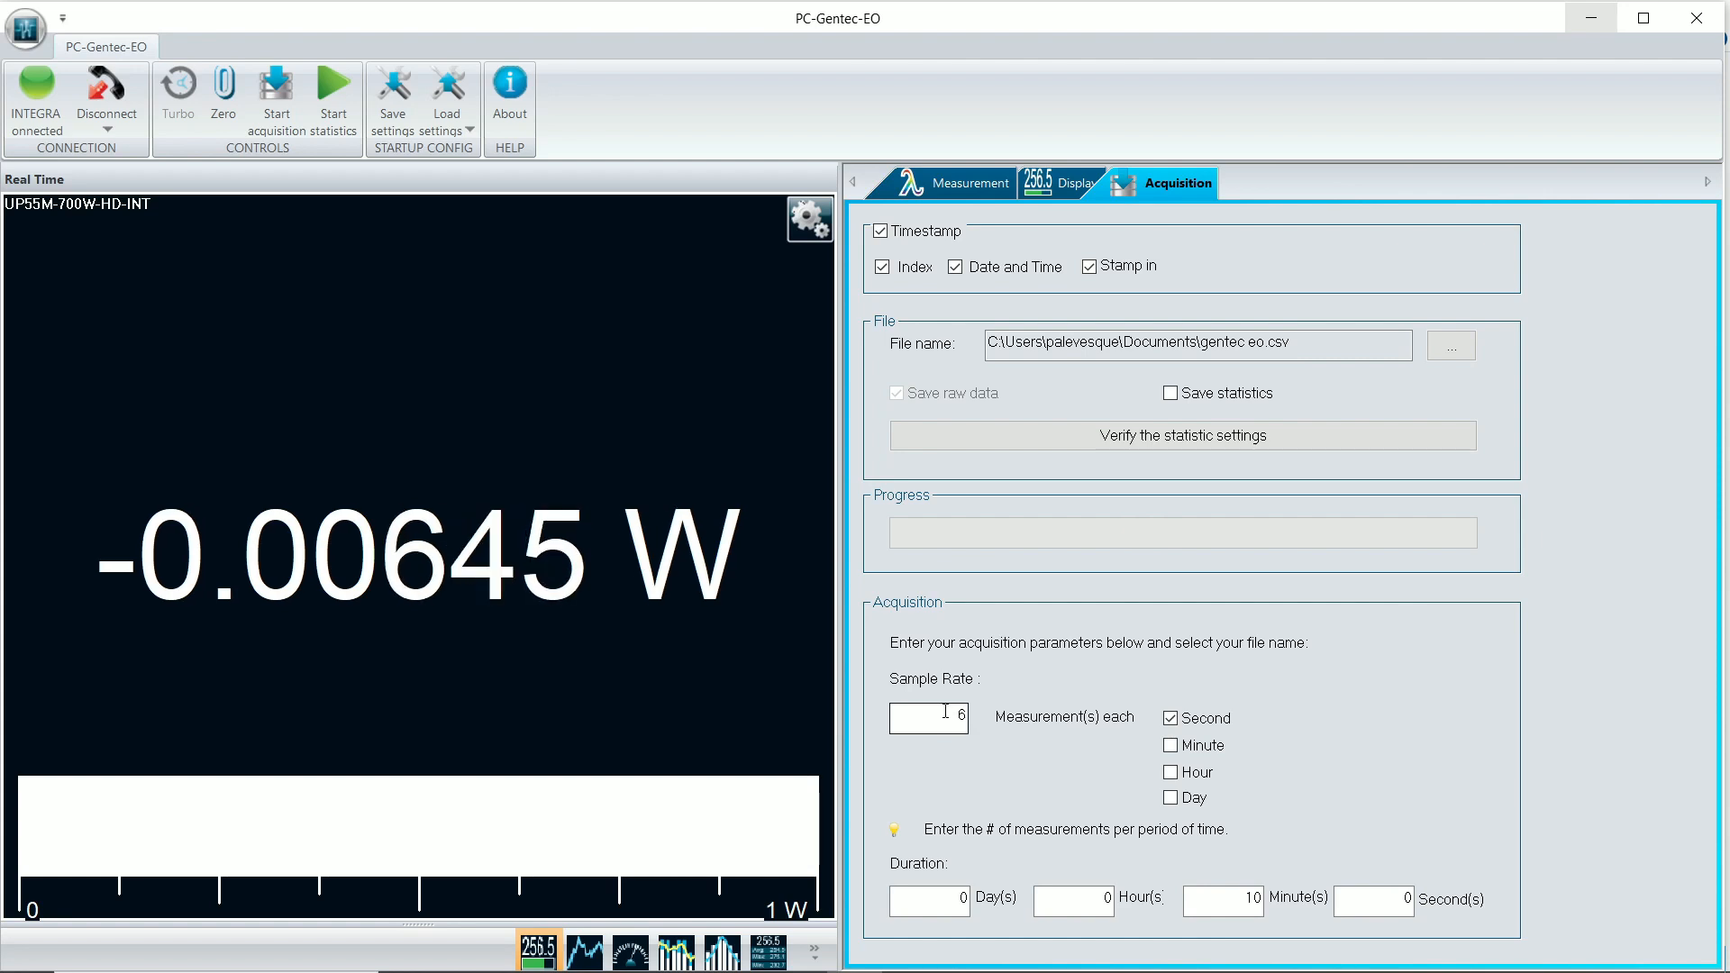
{"action": "double_click", "coordinate": [932, 712]}
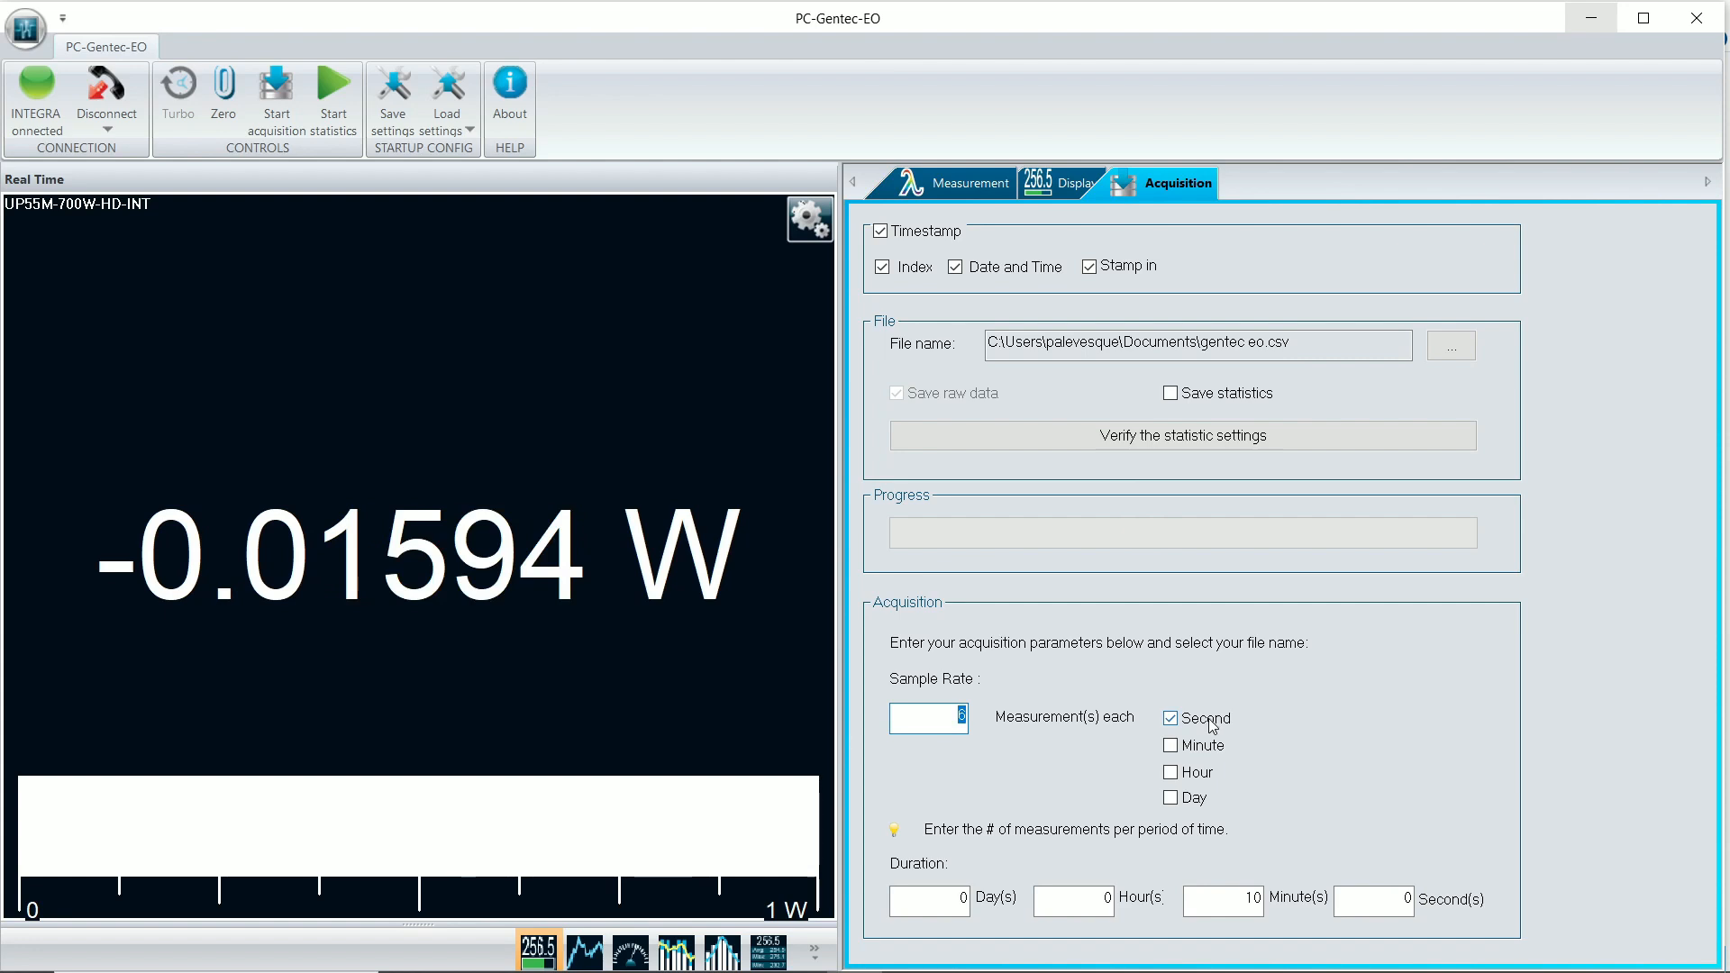
{"action": "left_click", "coordinate": [949, 718]}
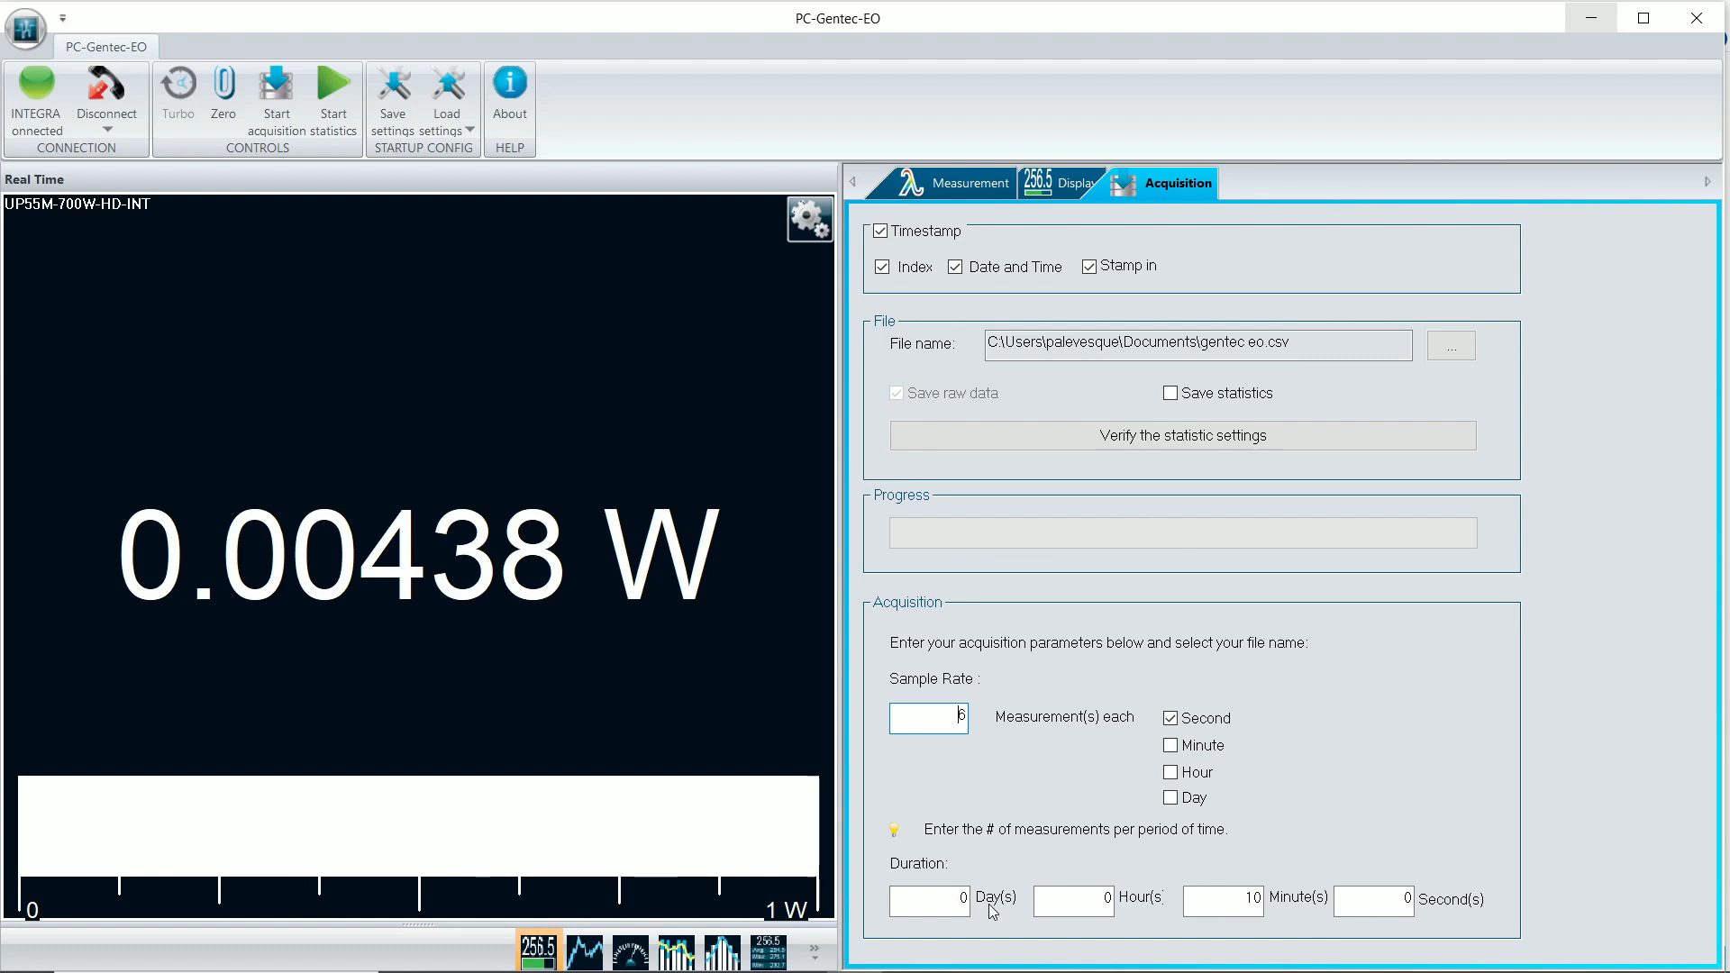
Step: Set the acquisition duration to 0 minutes and 5 seconds, and run the acquisition to completion
{"action": "double_click", "coordinate": [1240, 899]}
{"action": "type", "text": "0"}
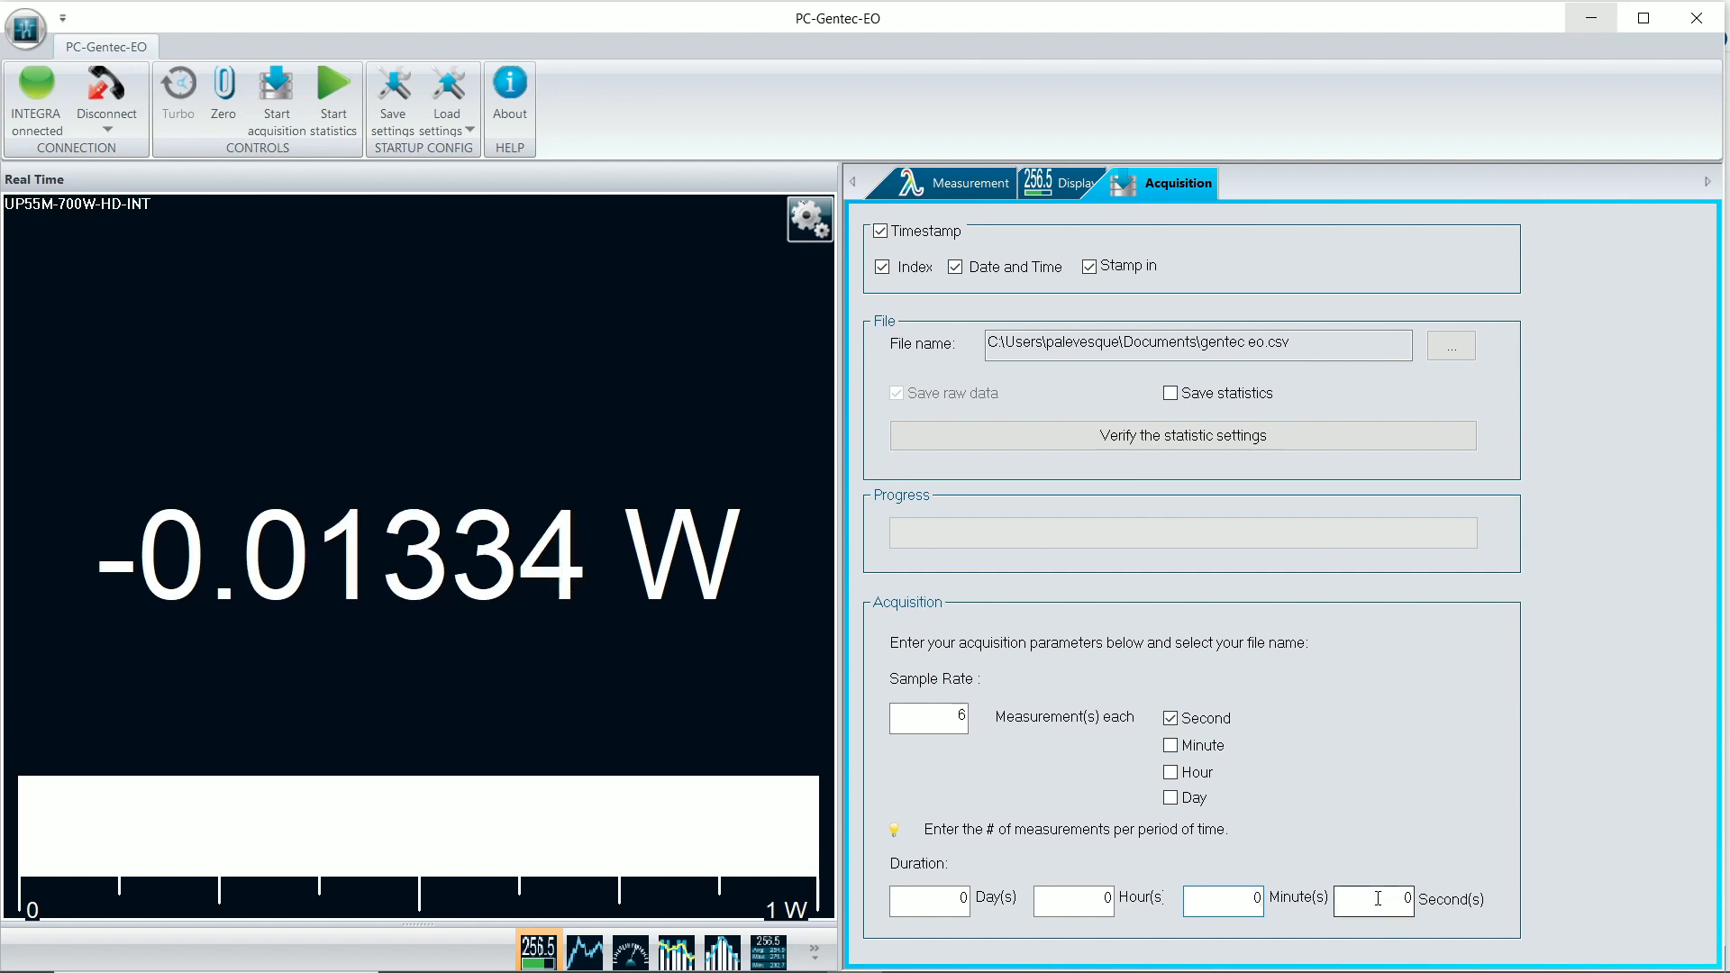
{"action": "double_click", "coordinate": [1377, 902]}
{"action": "type", "text": "5"}
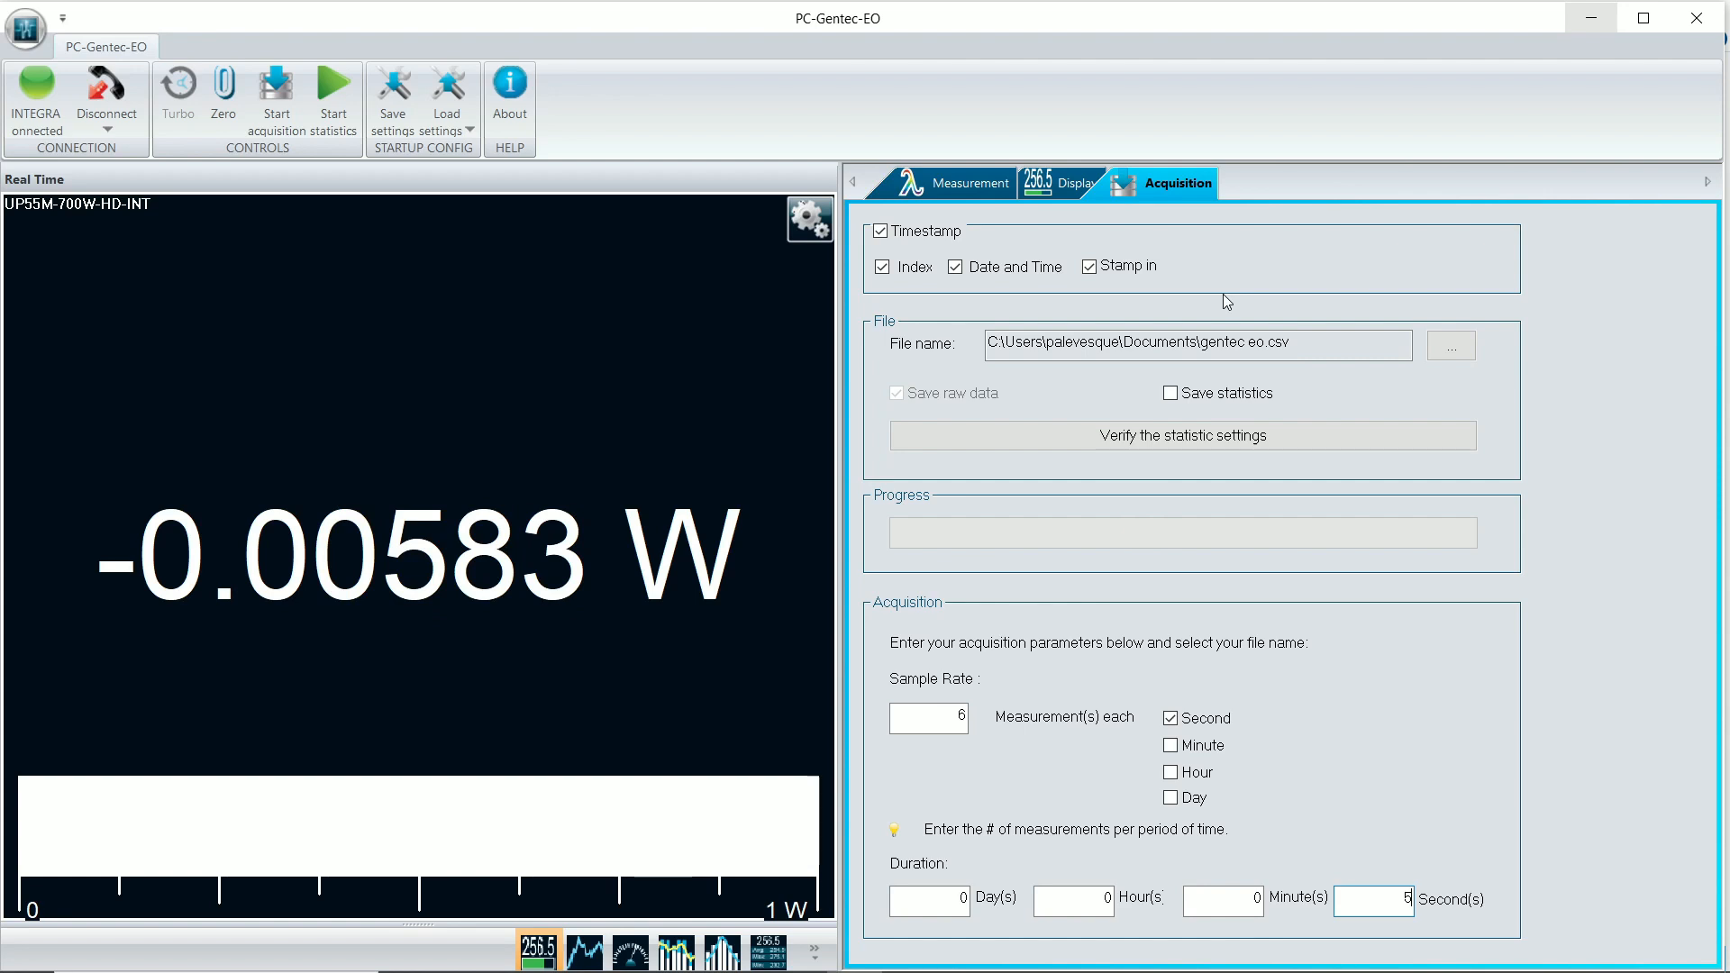
{"action": "left_click", "coordinate": [282, 110]}
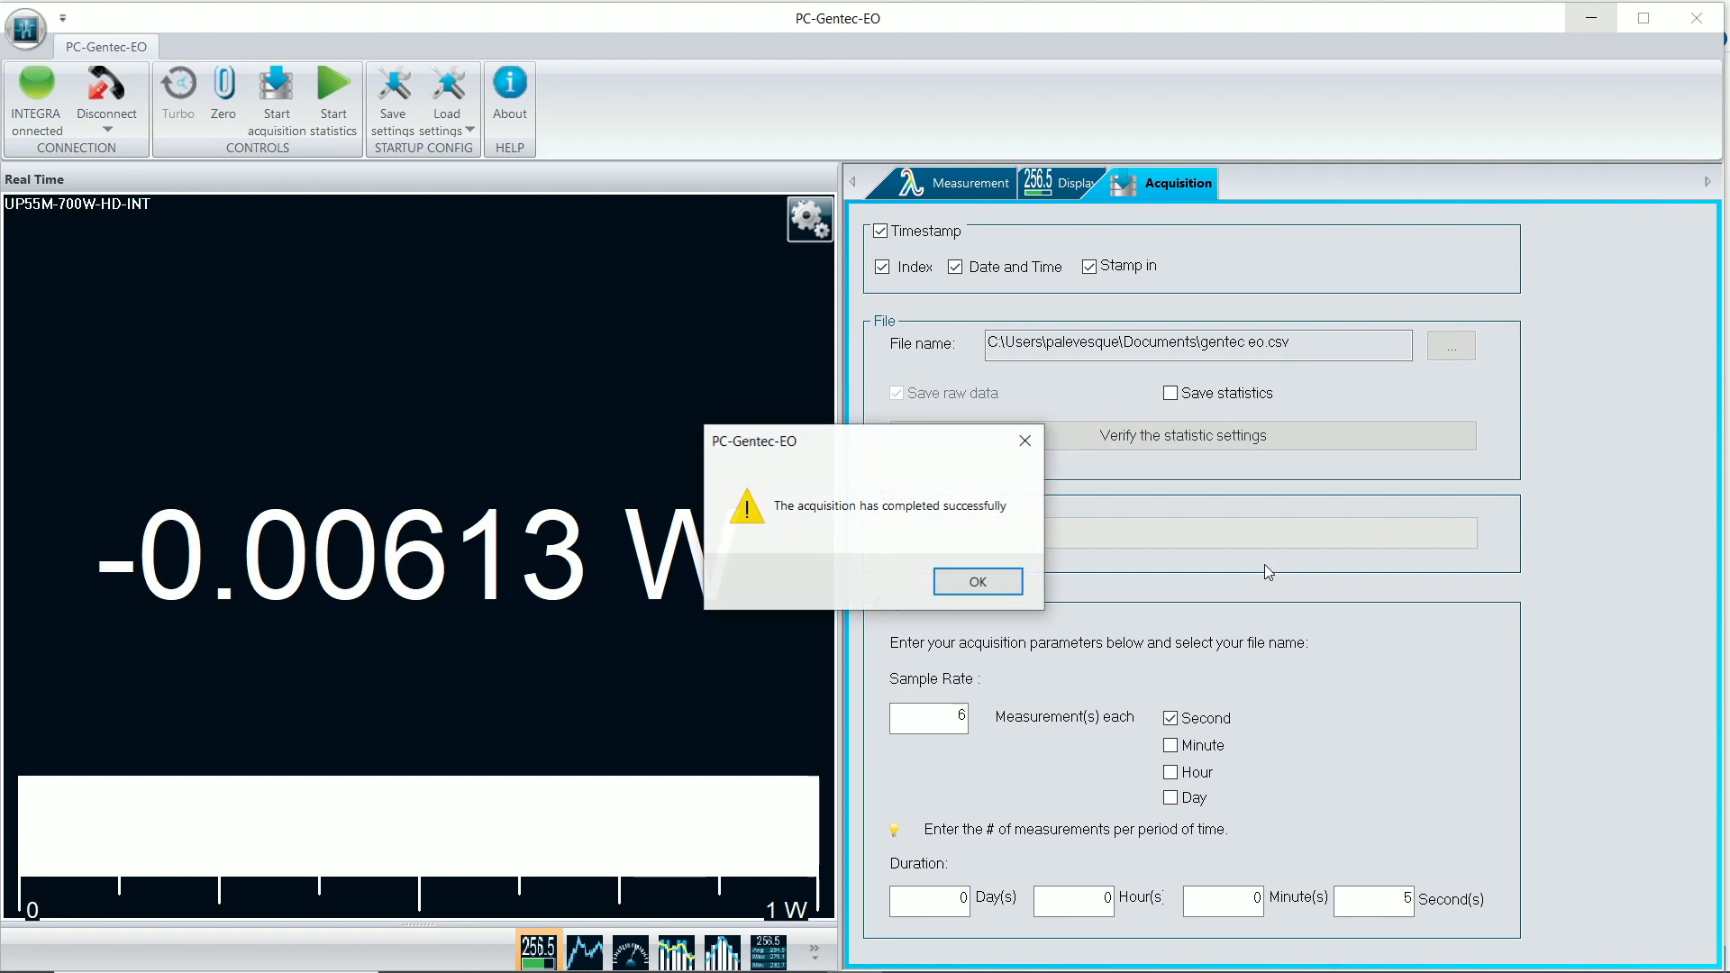
{"action": "left_click", "coordinate": [977, 583]}
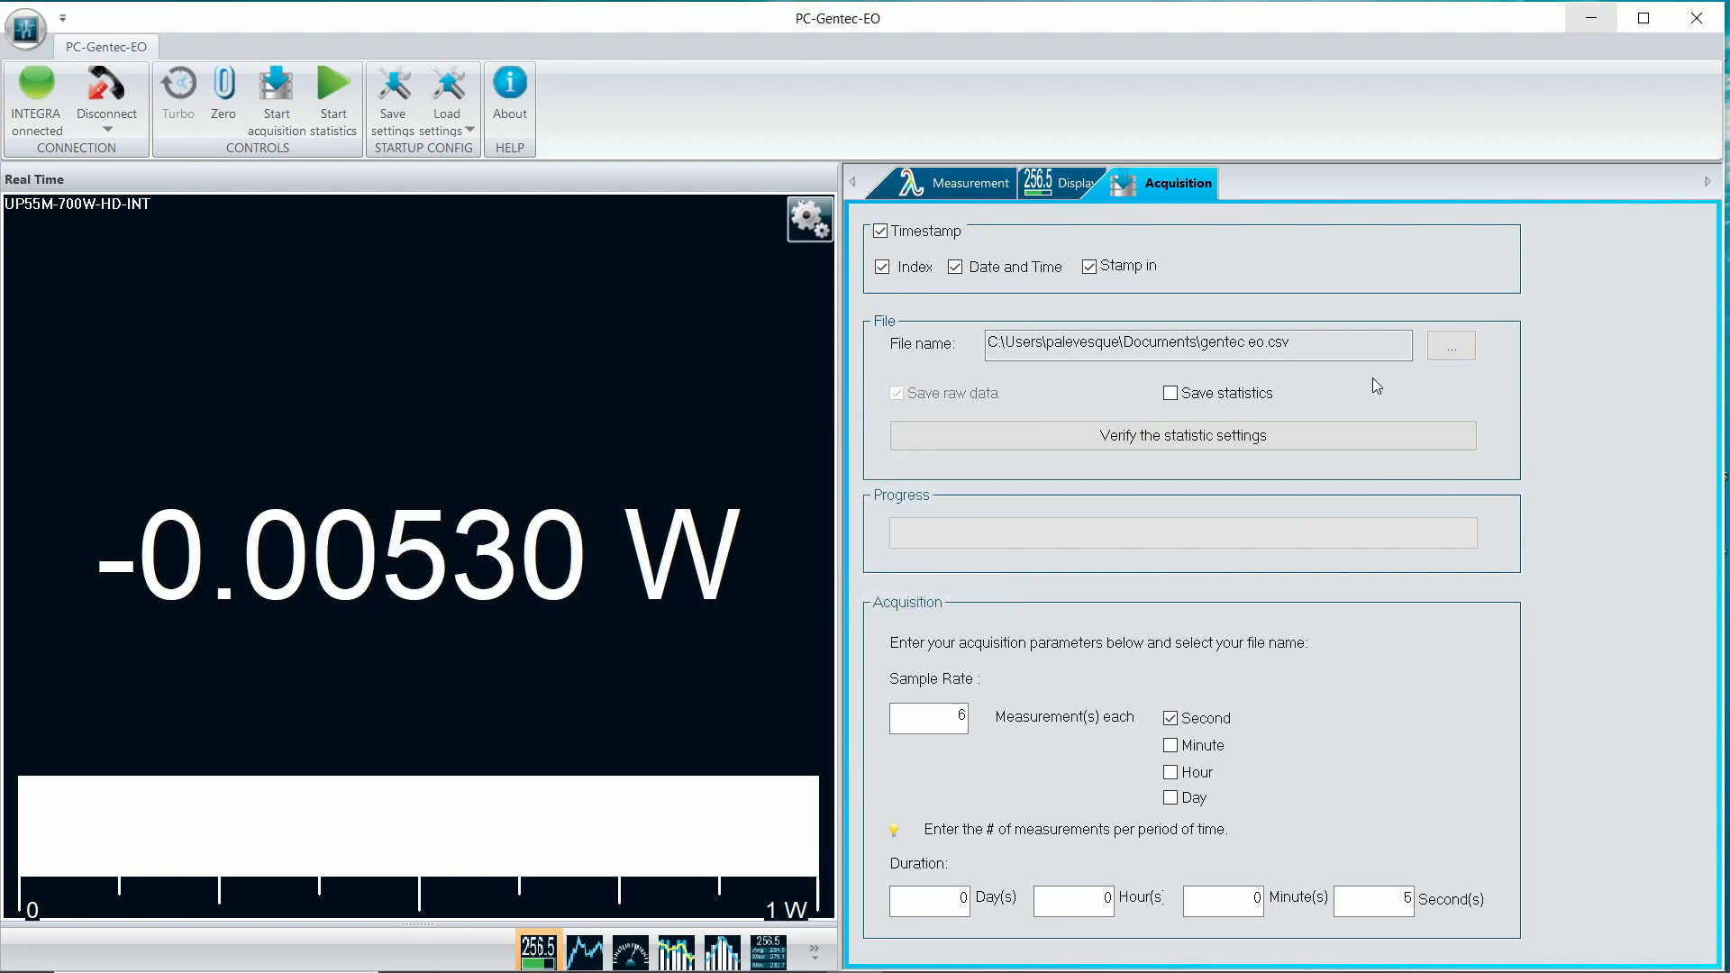
Step: Switch to gentec eo.csv in Excel and convert column A from delimited text into separate columns in Standard format
{"action": "left_click", "coordinate": [909, 951]}
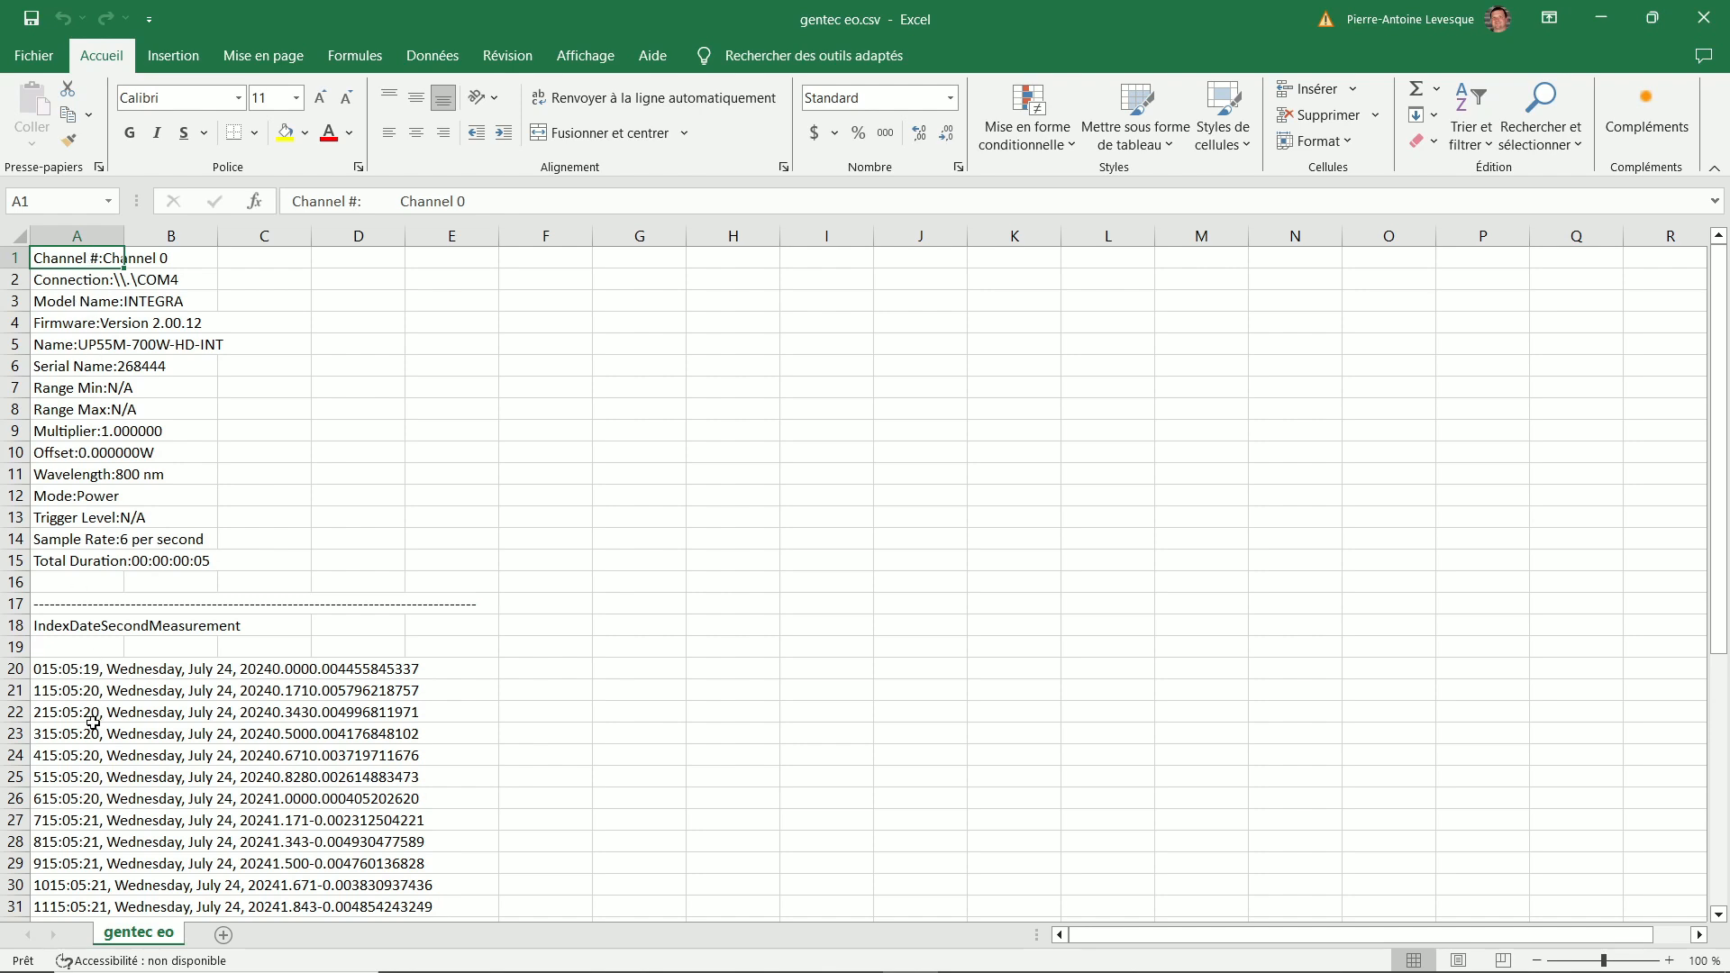
{"action": "left_click", "coordinate": [80, 237]}
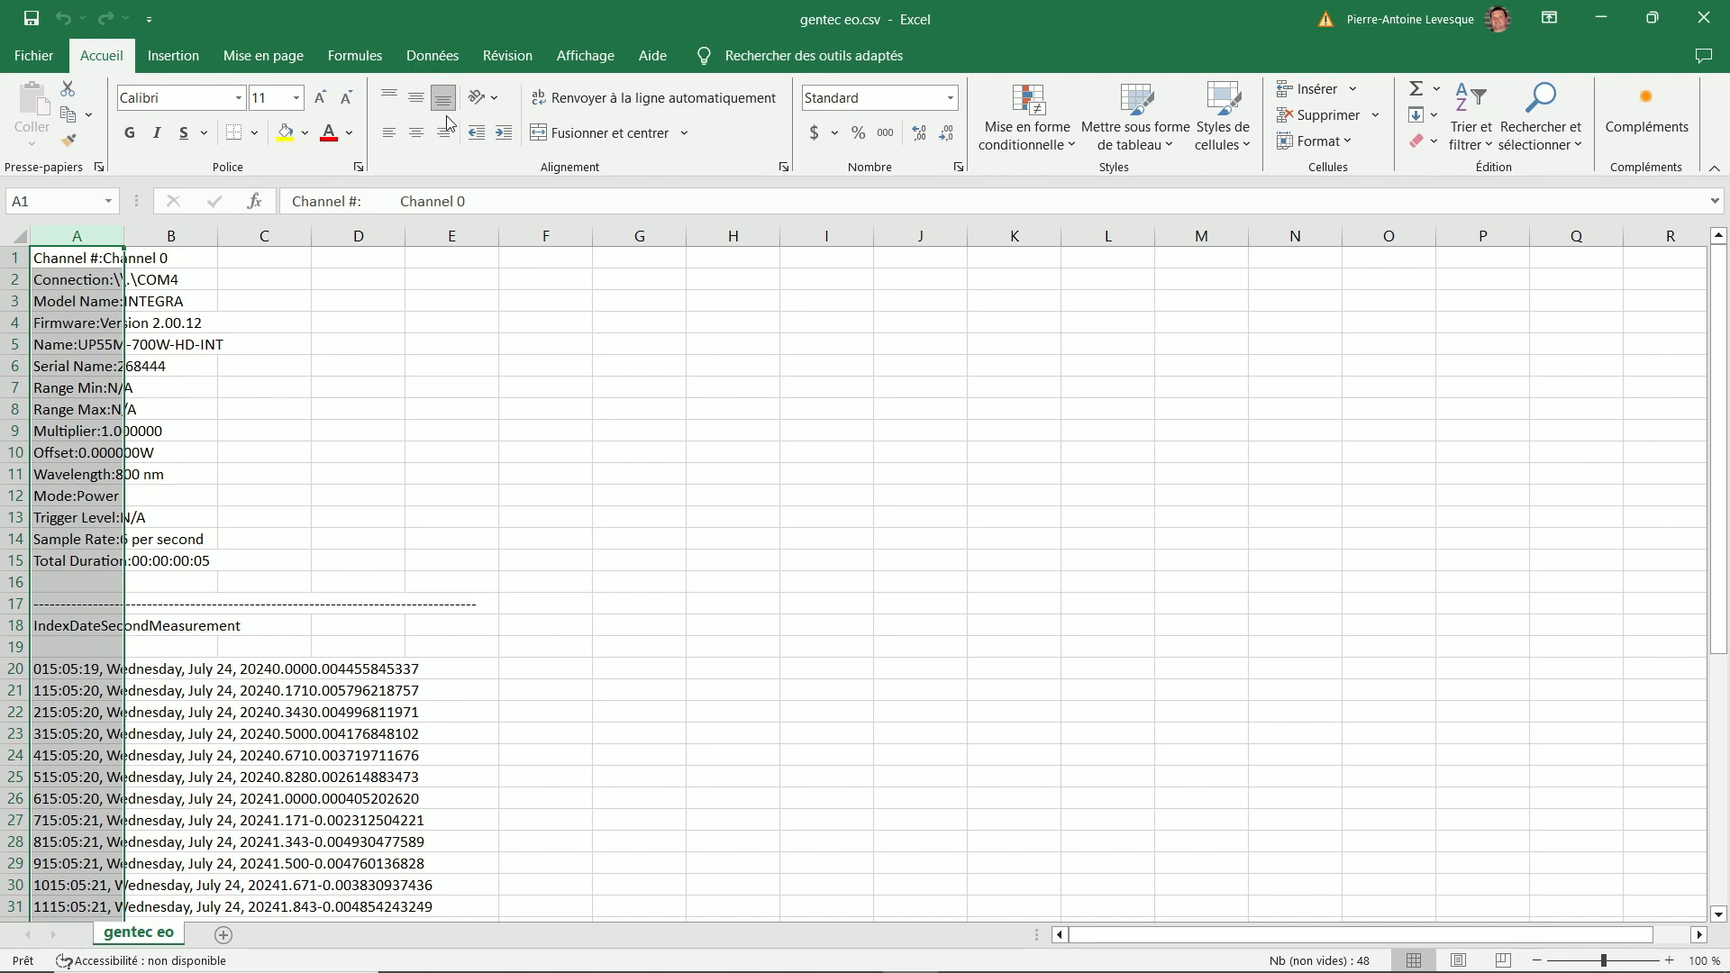
{"action": "left_click", "coordinate": [435, 57]}
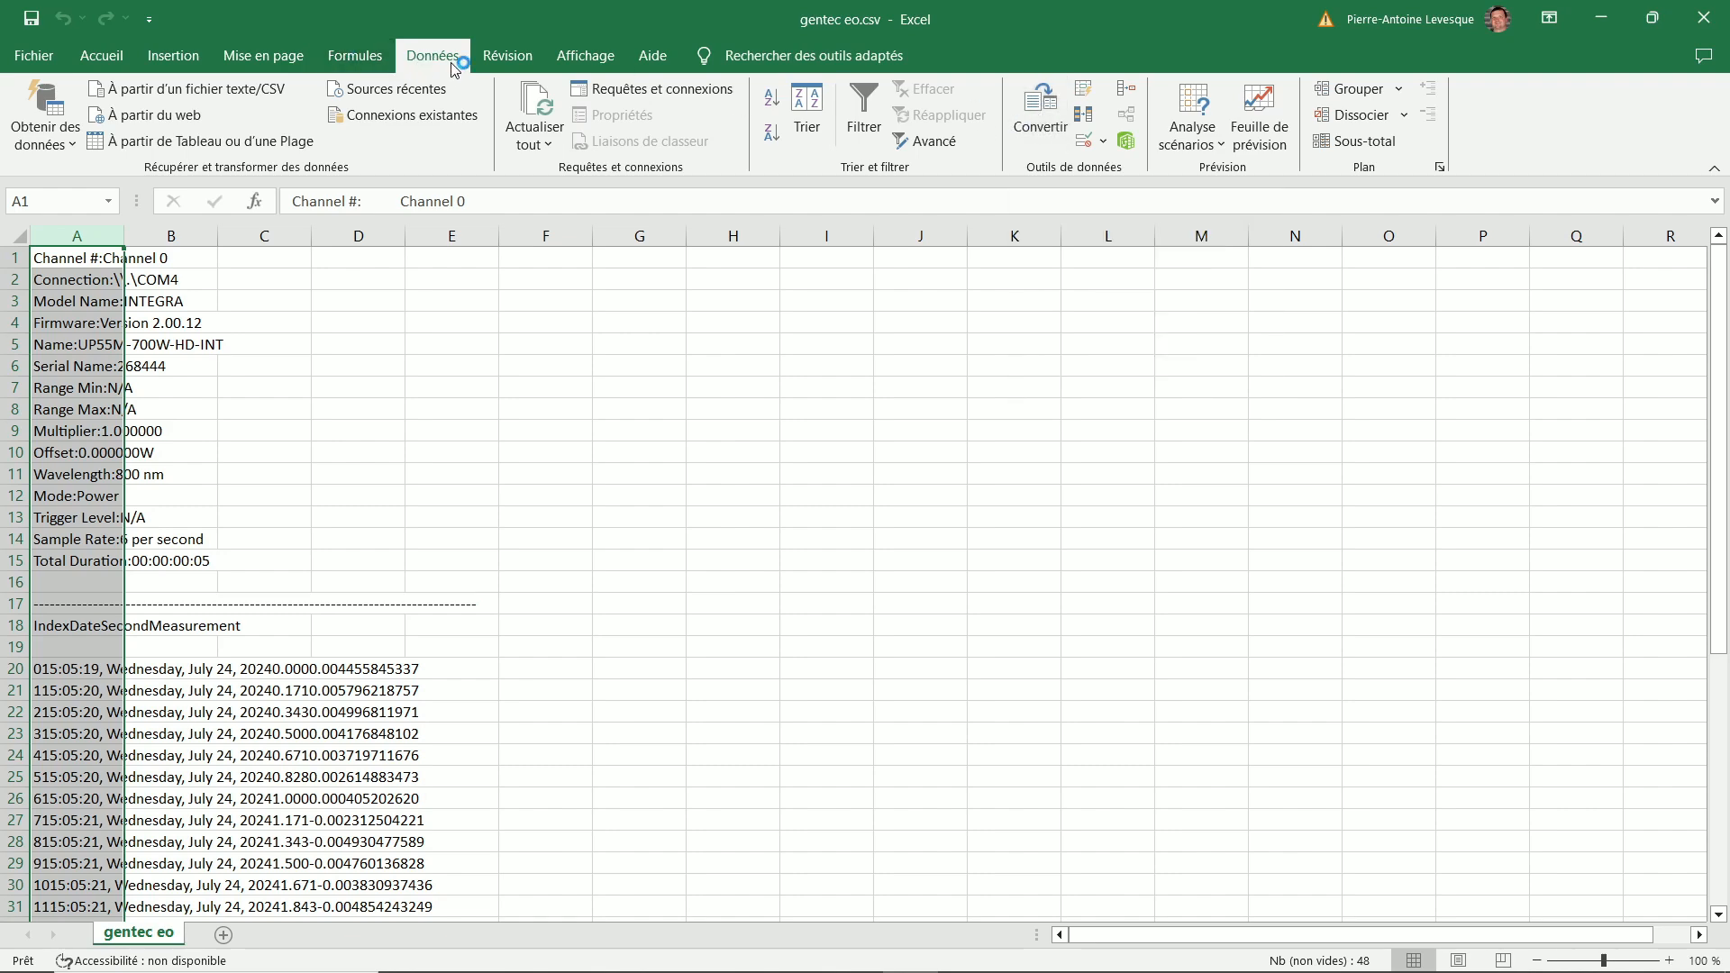
{"action": "left_click", "coordinate": [1048, 126]}
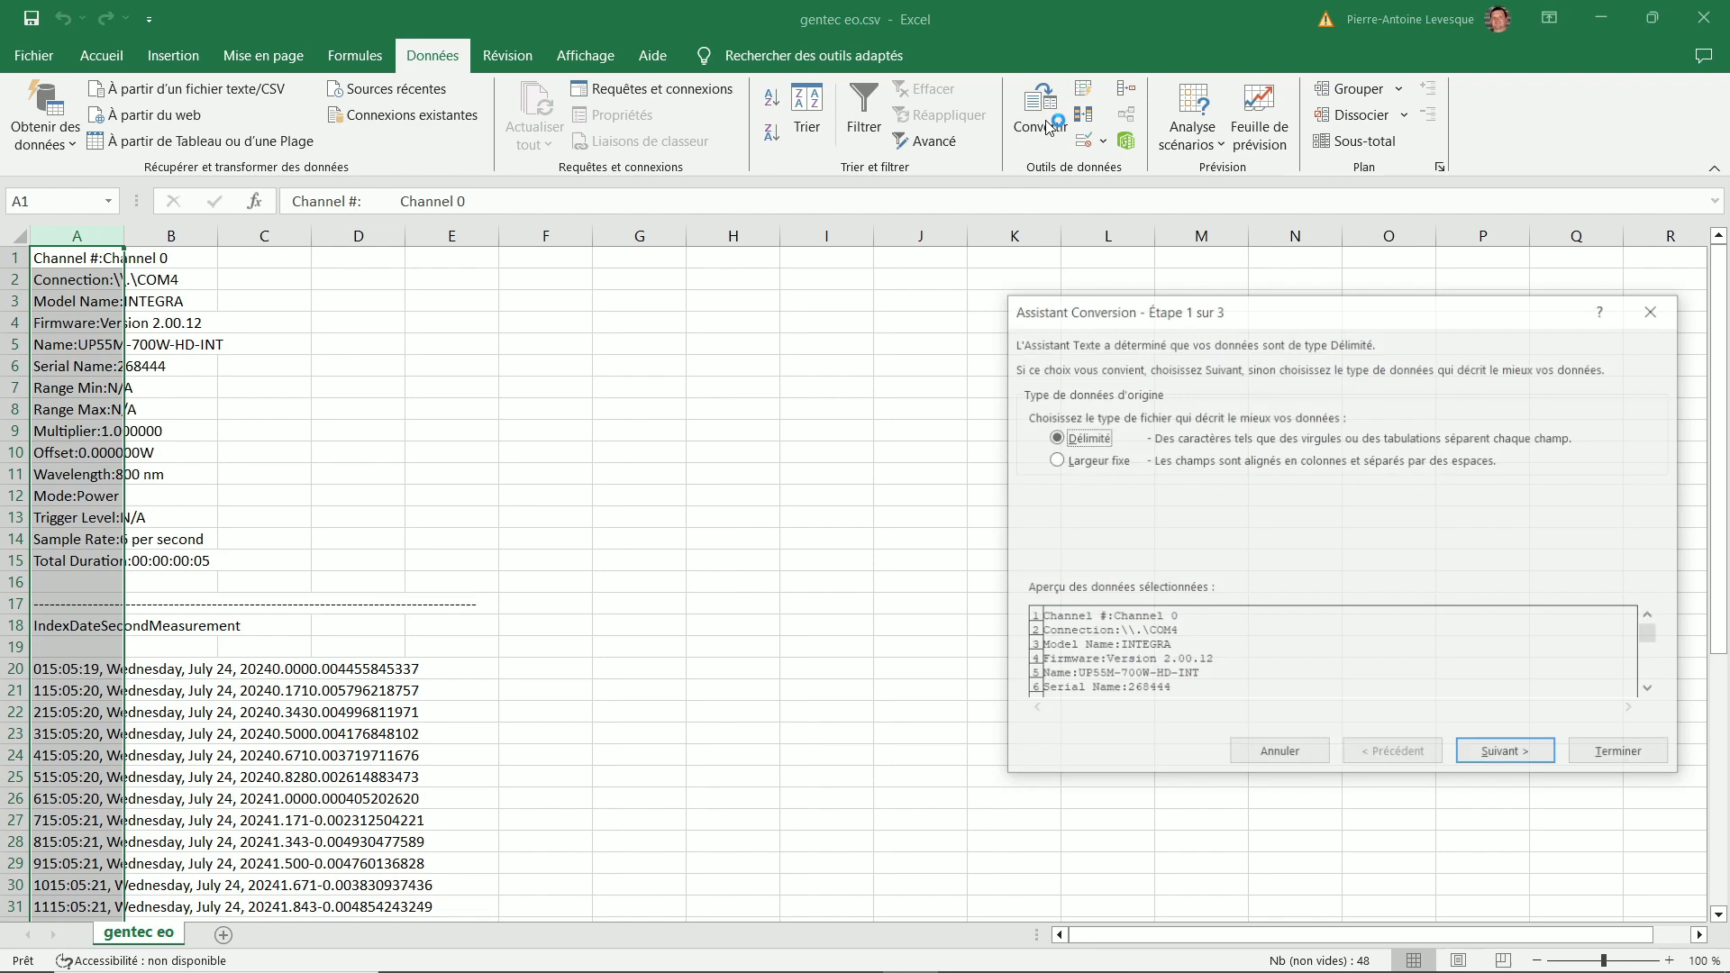
{"action": "left_click", "coordinate": [1507, 755]}
{"action": "left_click", "coordinate": [1508, 755]}
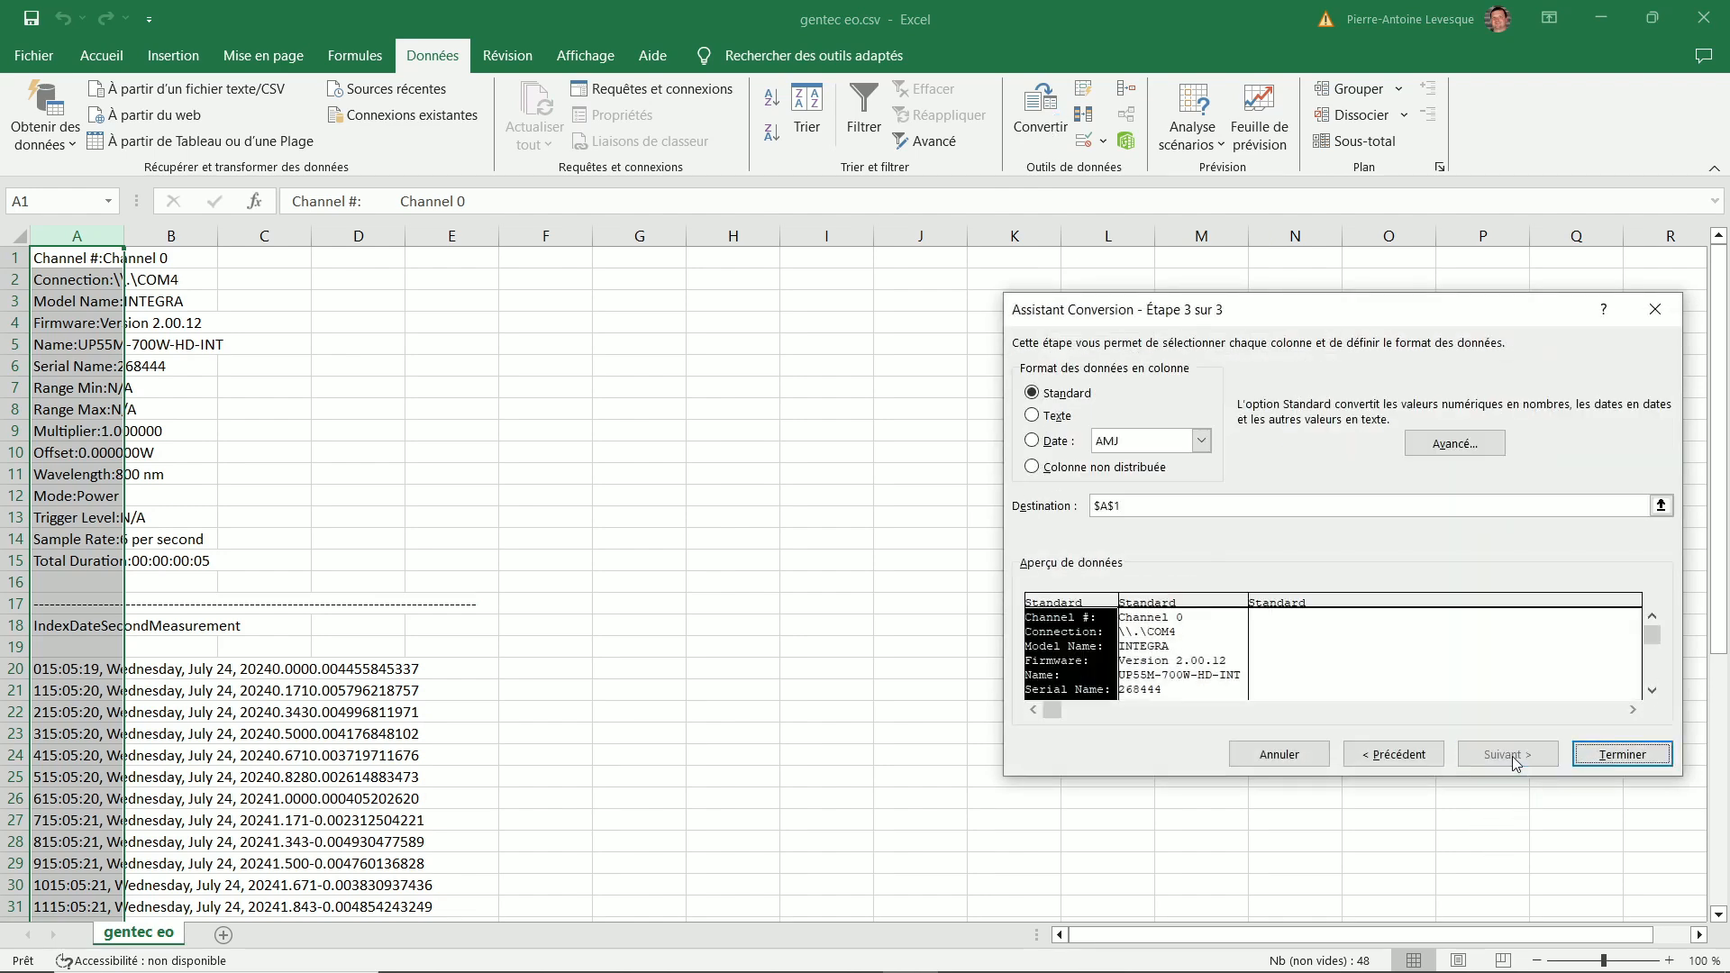
{"action": "left_click", "coordinate": [1622, 755]}
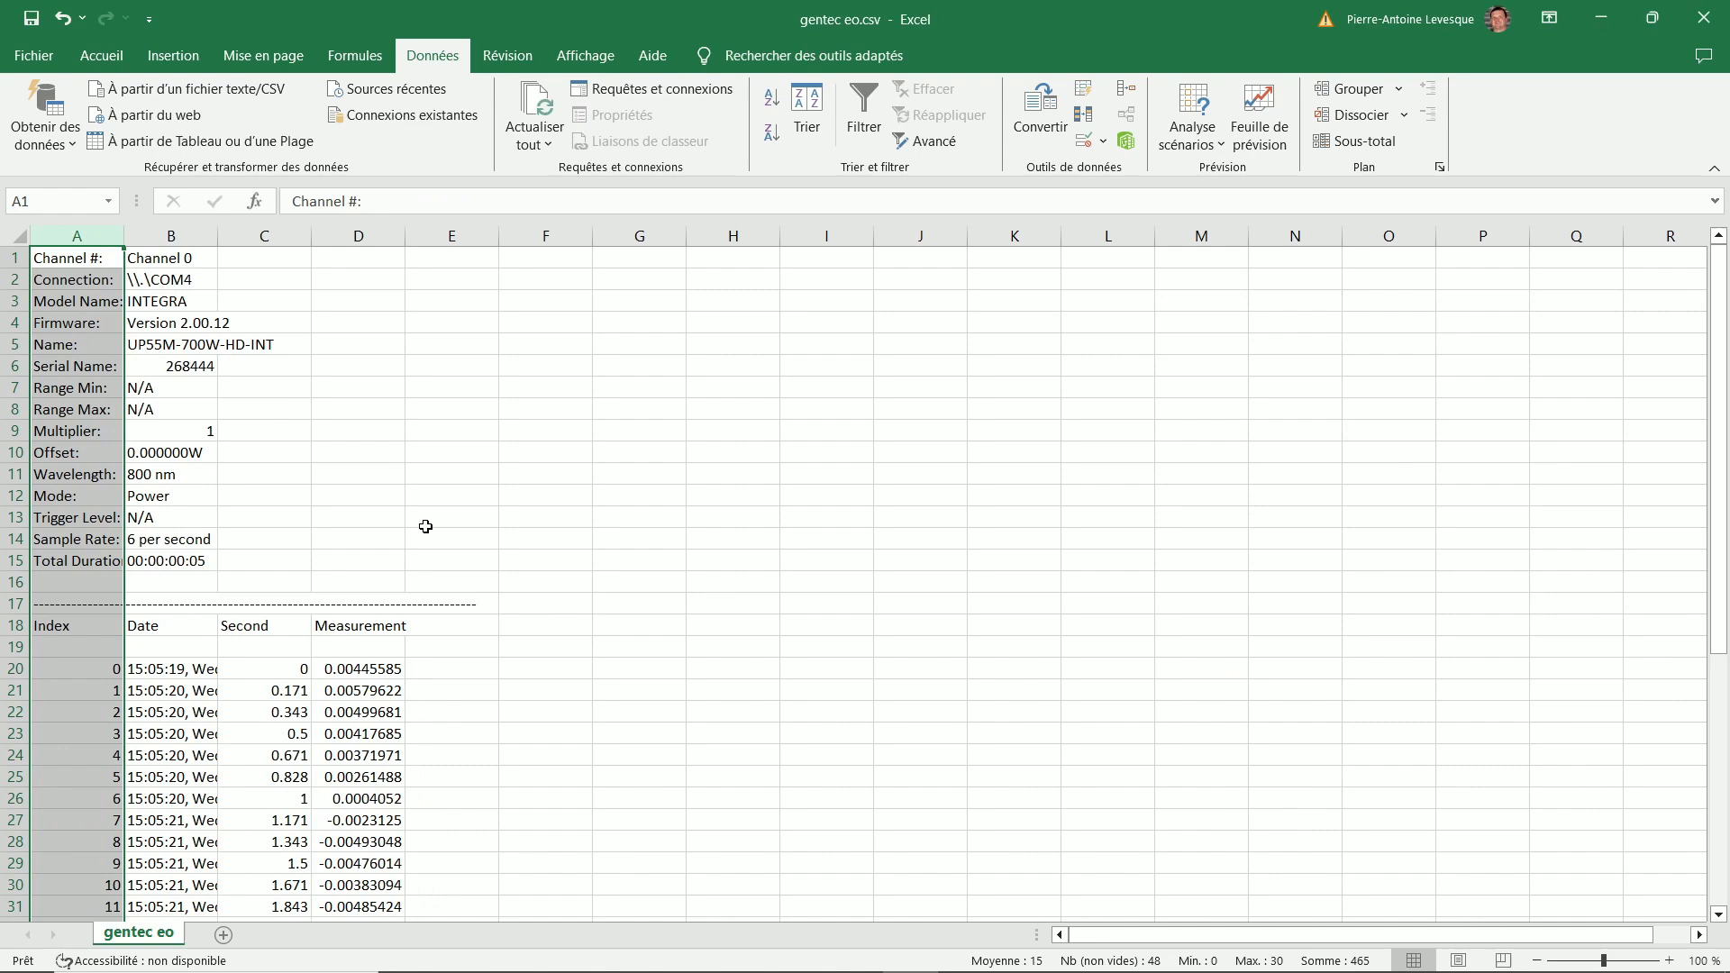
Step: Autofit the widths of columns A to D to their contents
{"action": "scroll", "coordinate": [418, 524], "scroll_direction": "down", "scroll_amount": 2}
{"action": "scroll", "coordinate": [183, 333], "scroll_direction": "up", "scroll_amount": 2}
{"action": "left_click_drag", "start_coordinate": [113, 238], "coordinate": [402, 237]}
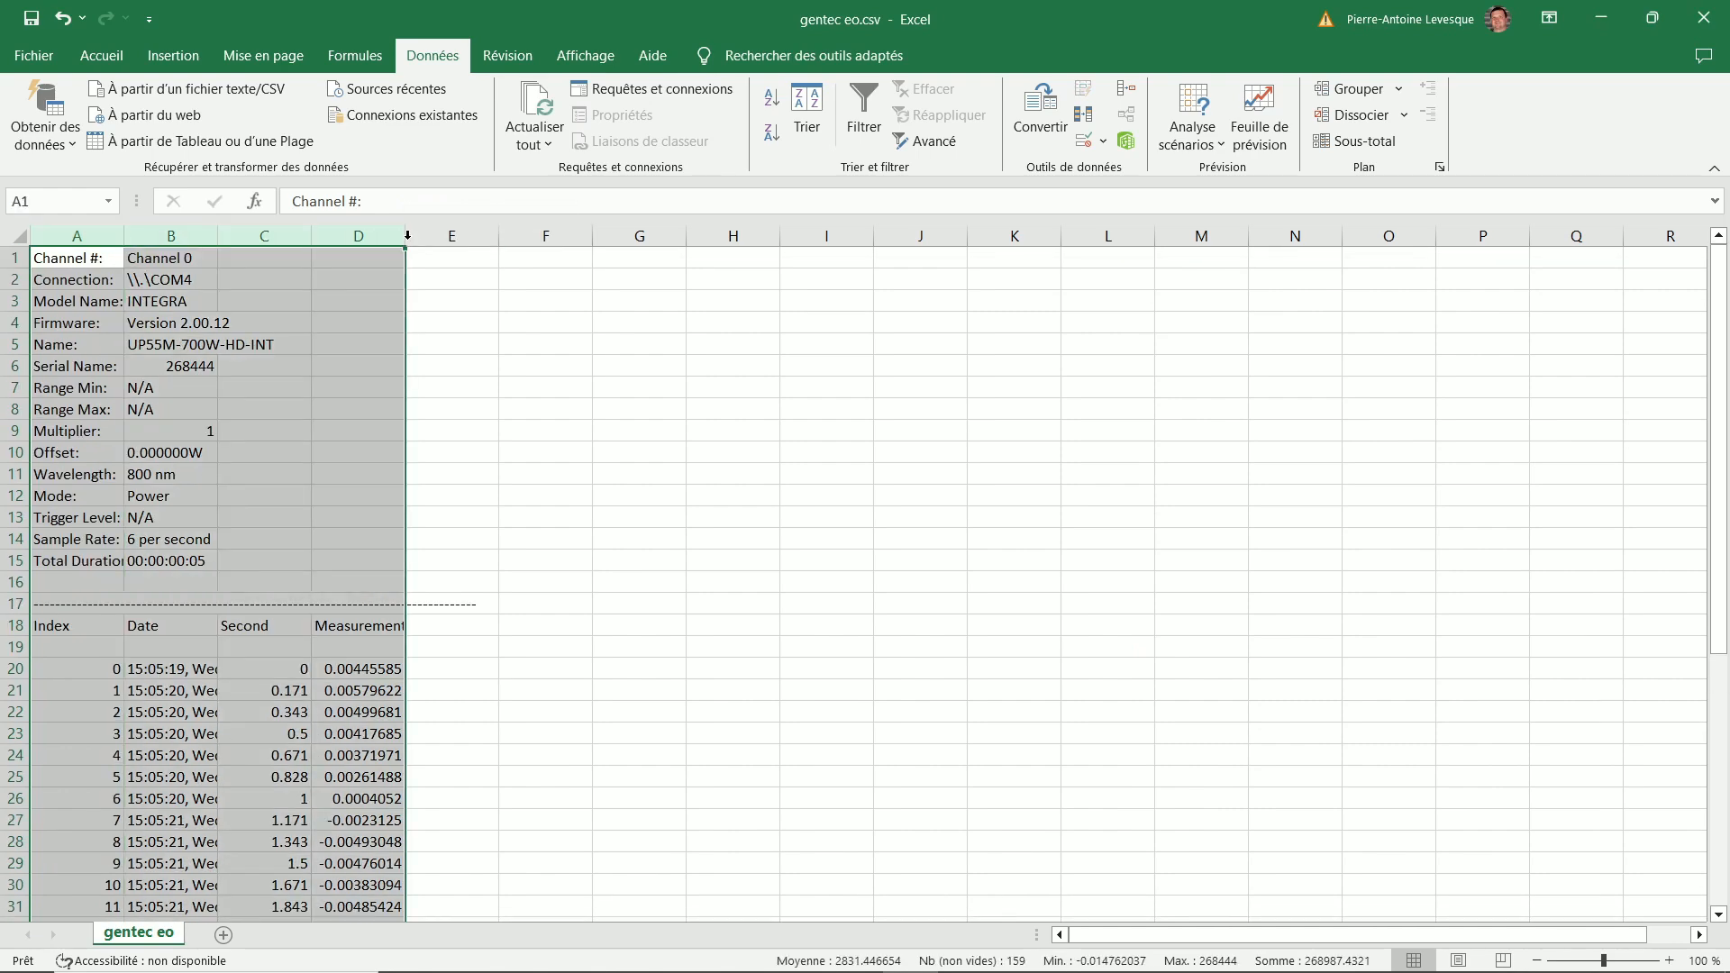
{"action": "double_click", "coordinate": [406, 236]}
Step: Examine the index, date, second and measurement entries of the first recorded sample in row 20
{"action": "scroll", "coordinate": [694, 586], "scroll_direction": "down", "scroll_amount": 4}
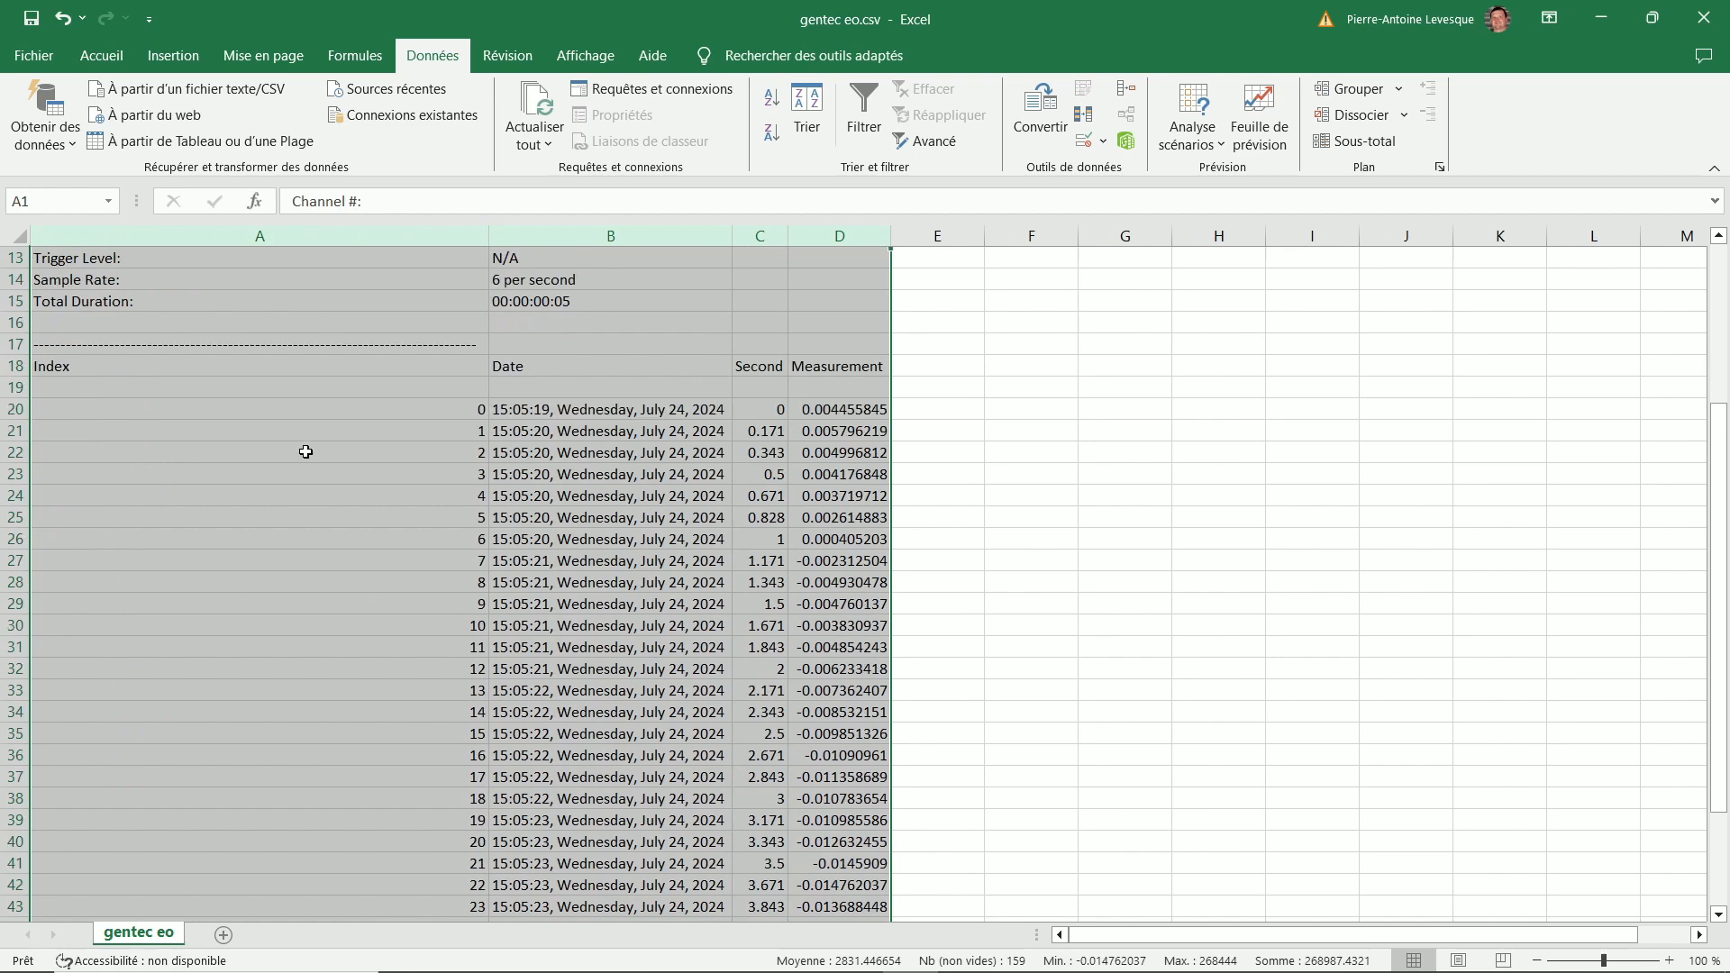
{"action": "left_click", "coordinate": [330, 429]}
{"action": "left_click", "coordinate": [563, 411]}
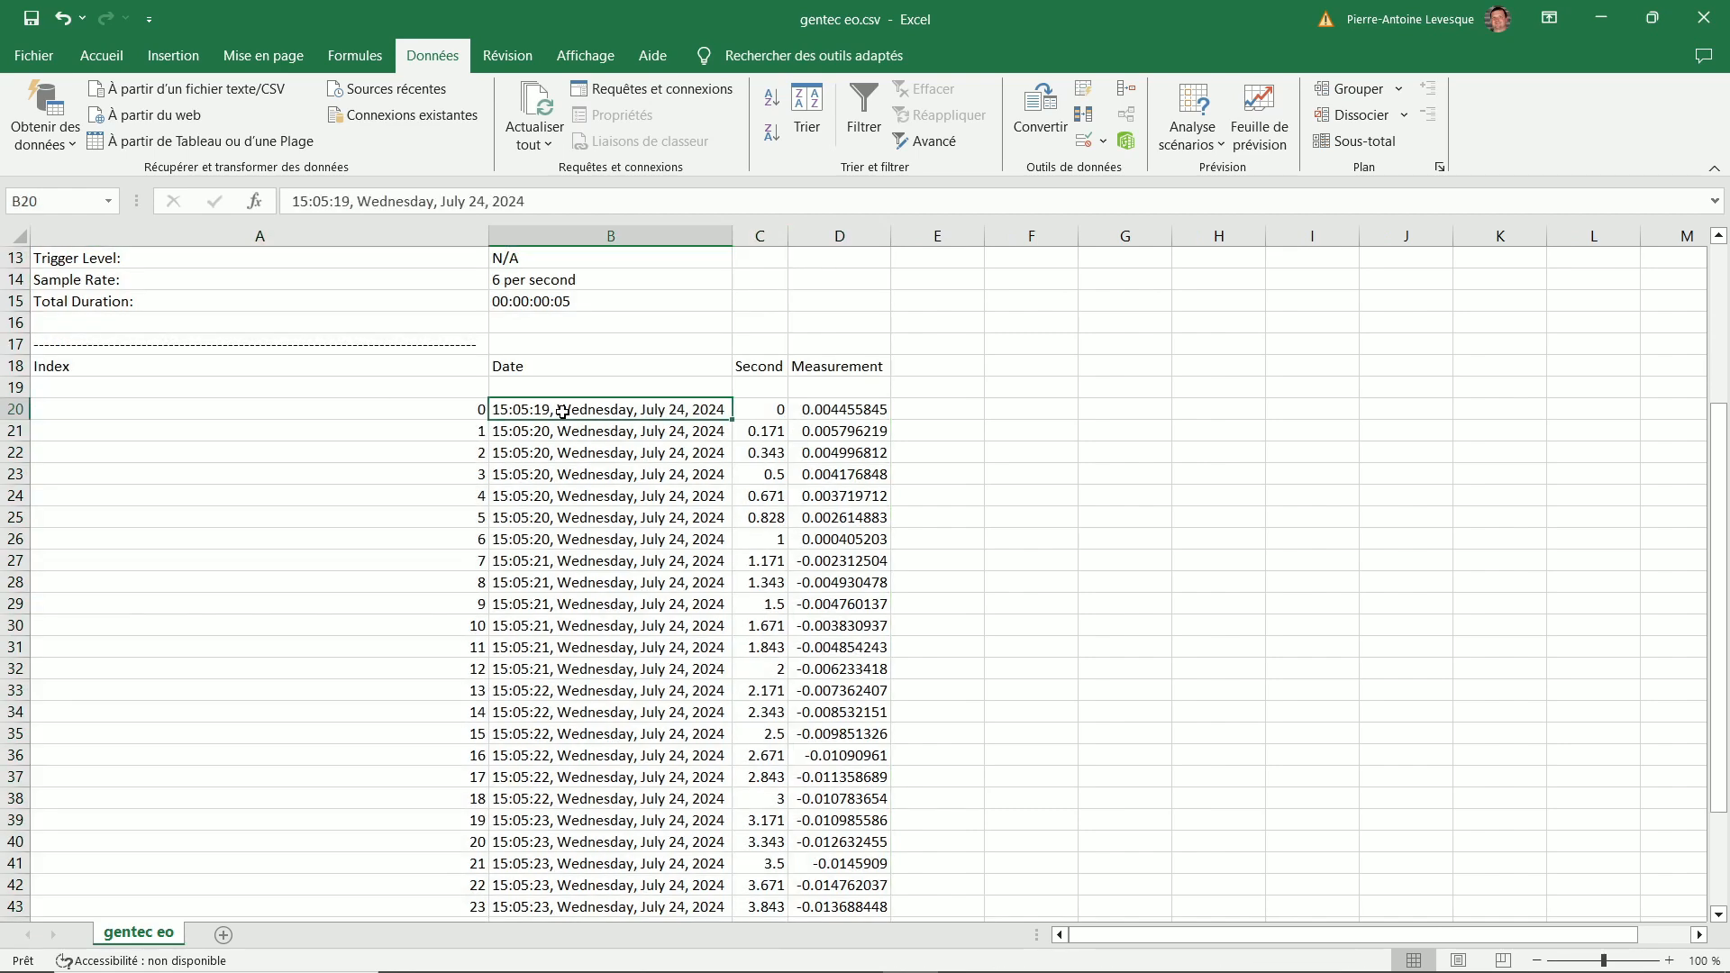
{"action": "left_click", "coordinate": [773, 413]}
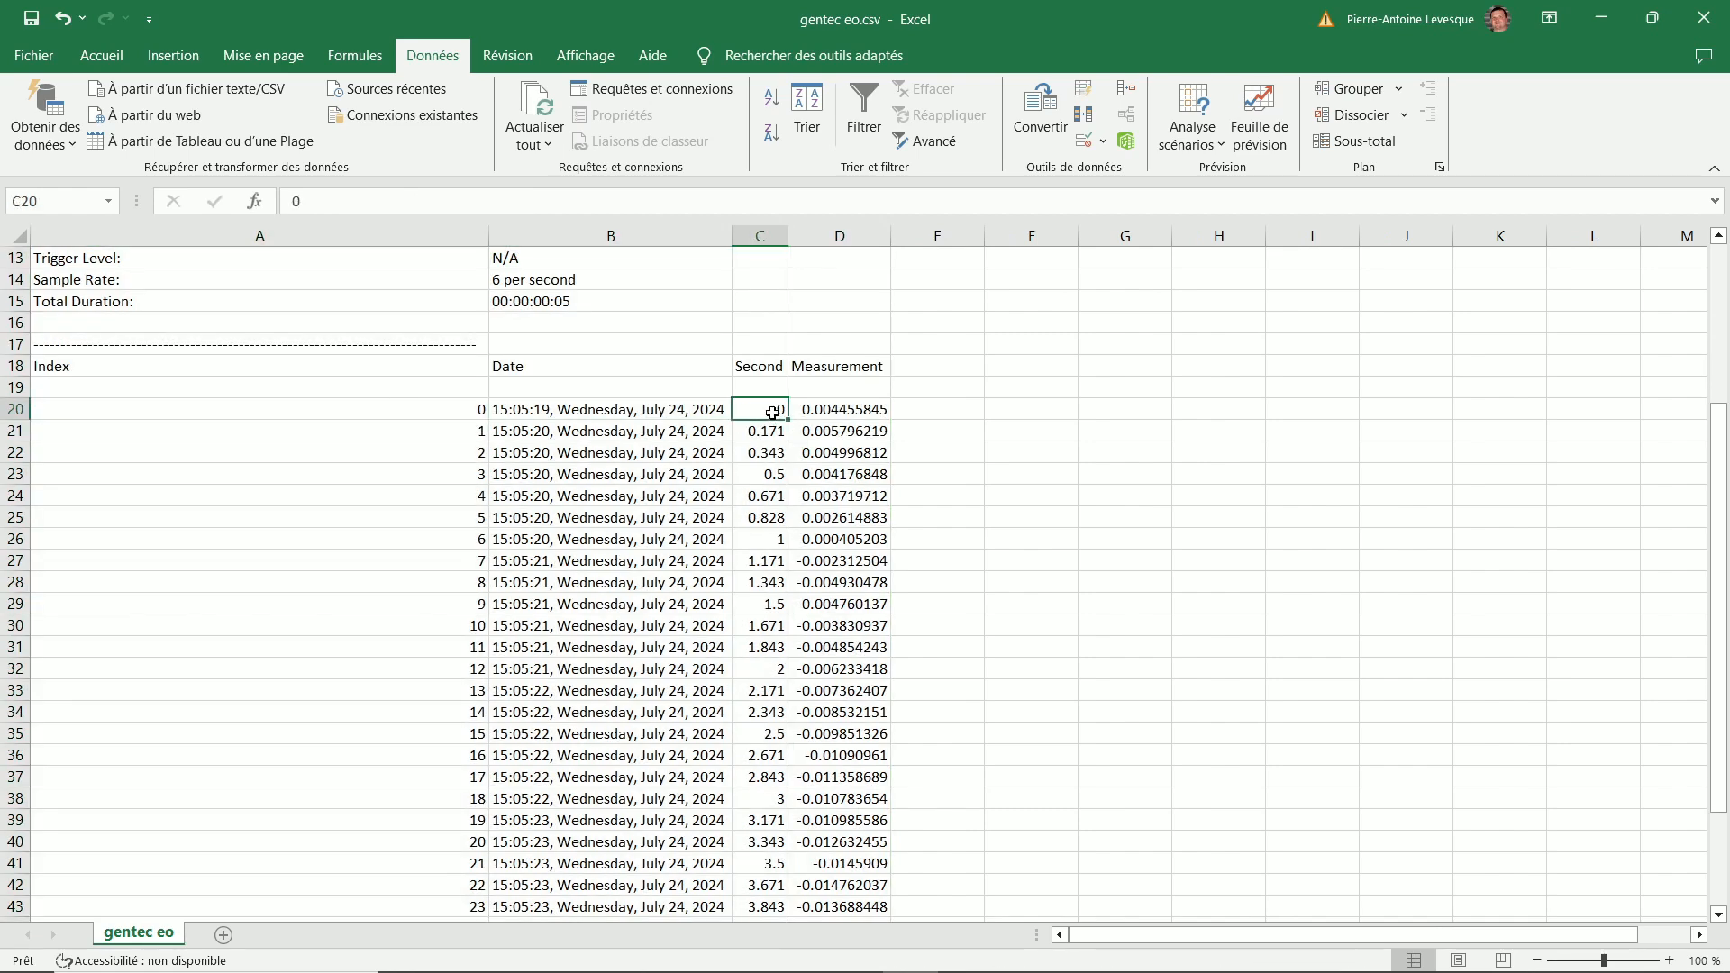
{"action": "left_click", "coordinate": [858, 412]}
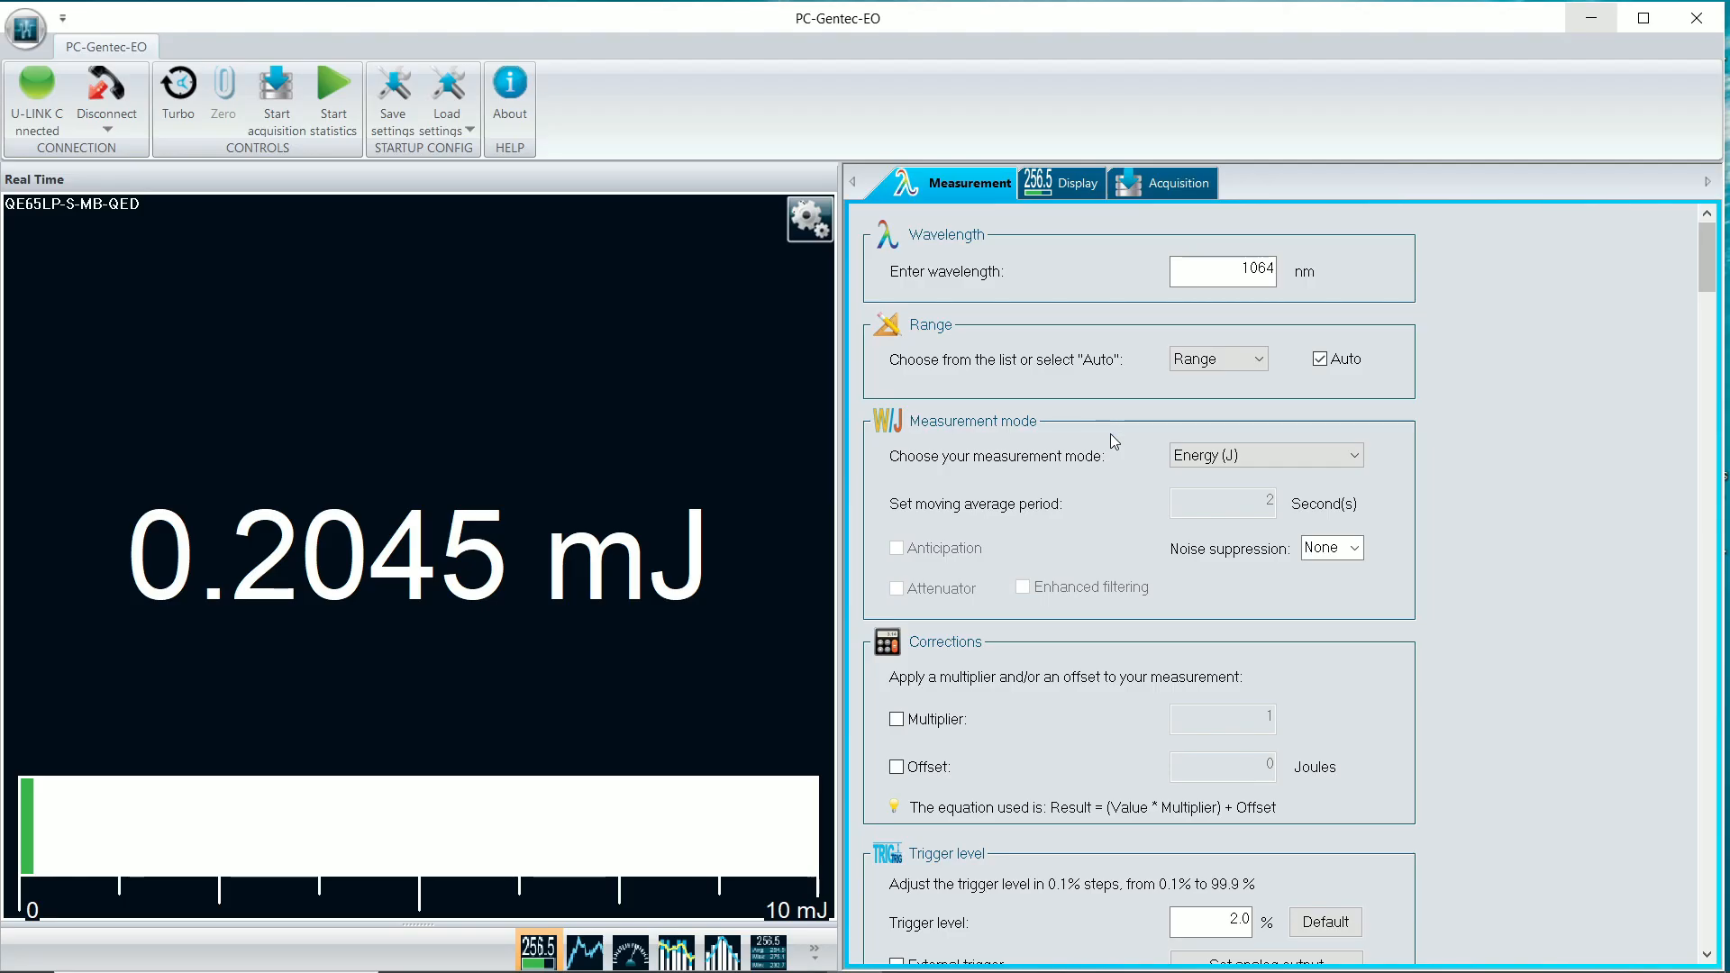
Step: In PC-Gentec-EO, examine the energy detector's measurement settings, including the range, measurement mode and trigger level
{"action": "scroll", "coordinate": [1029, 609], "scroll_direction": "down", "scroll_amount": 1}
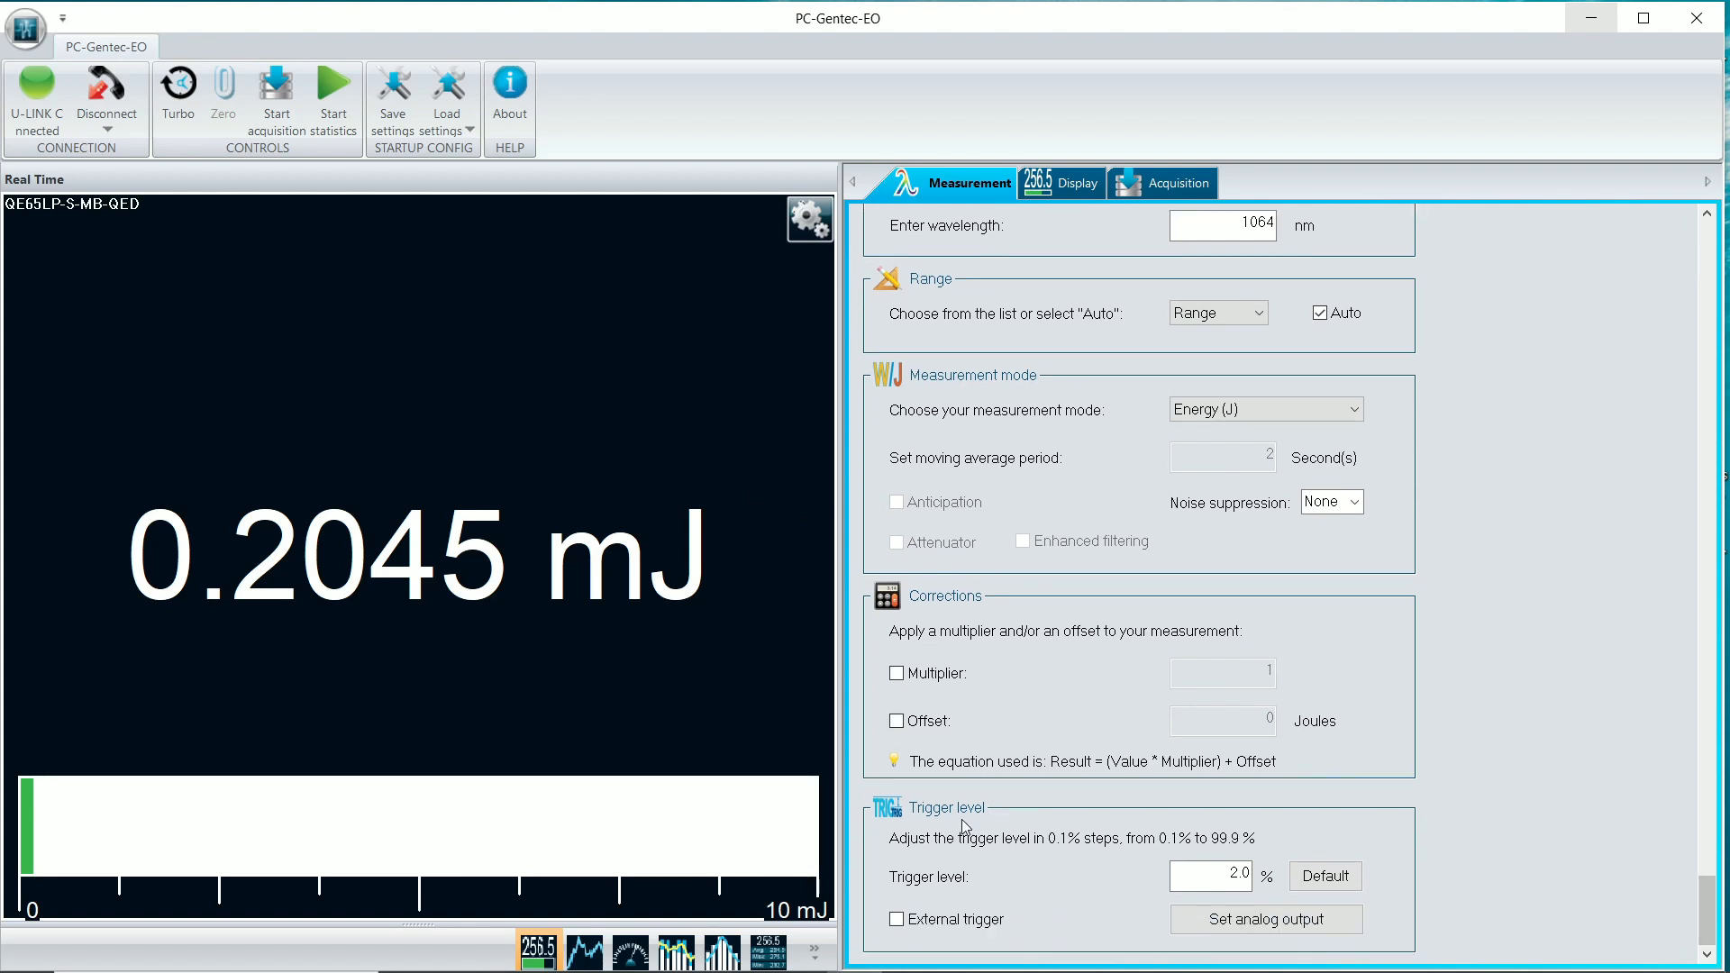
{"action": "scroll", "coordinate": [1045, 833], "scroll_direction": "up", "scroll_amount": 1}
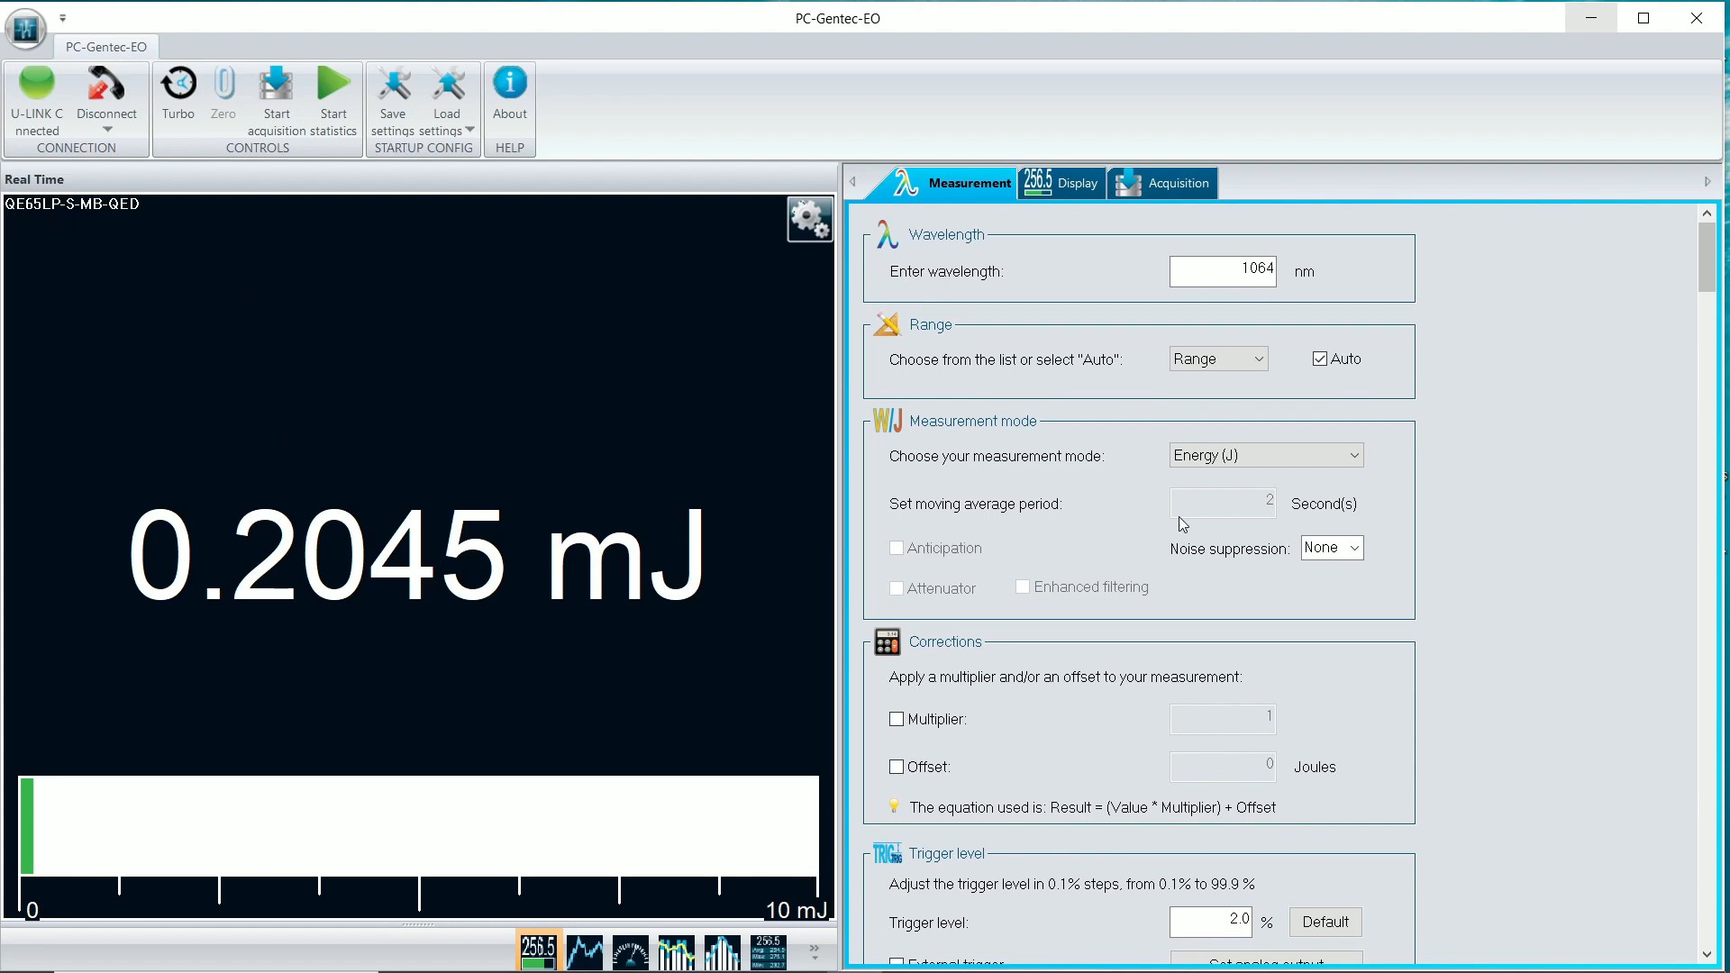
{"action": "scroll", "coordinate": [1171, 519], "scroll_direction": "down", "scroll_amount": 1}
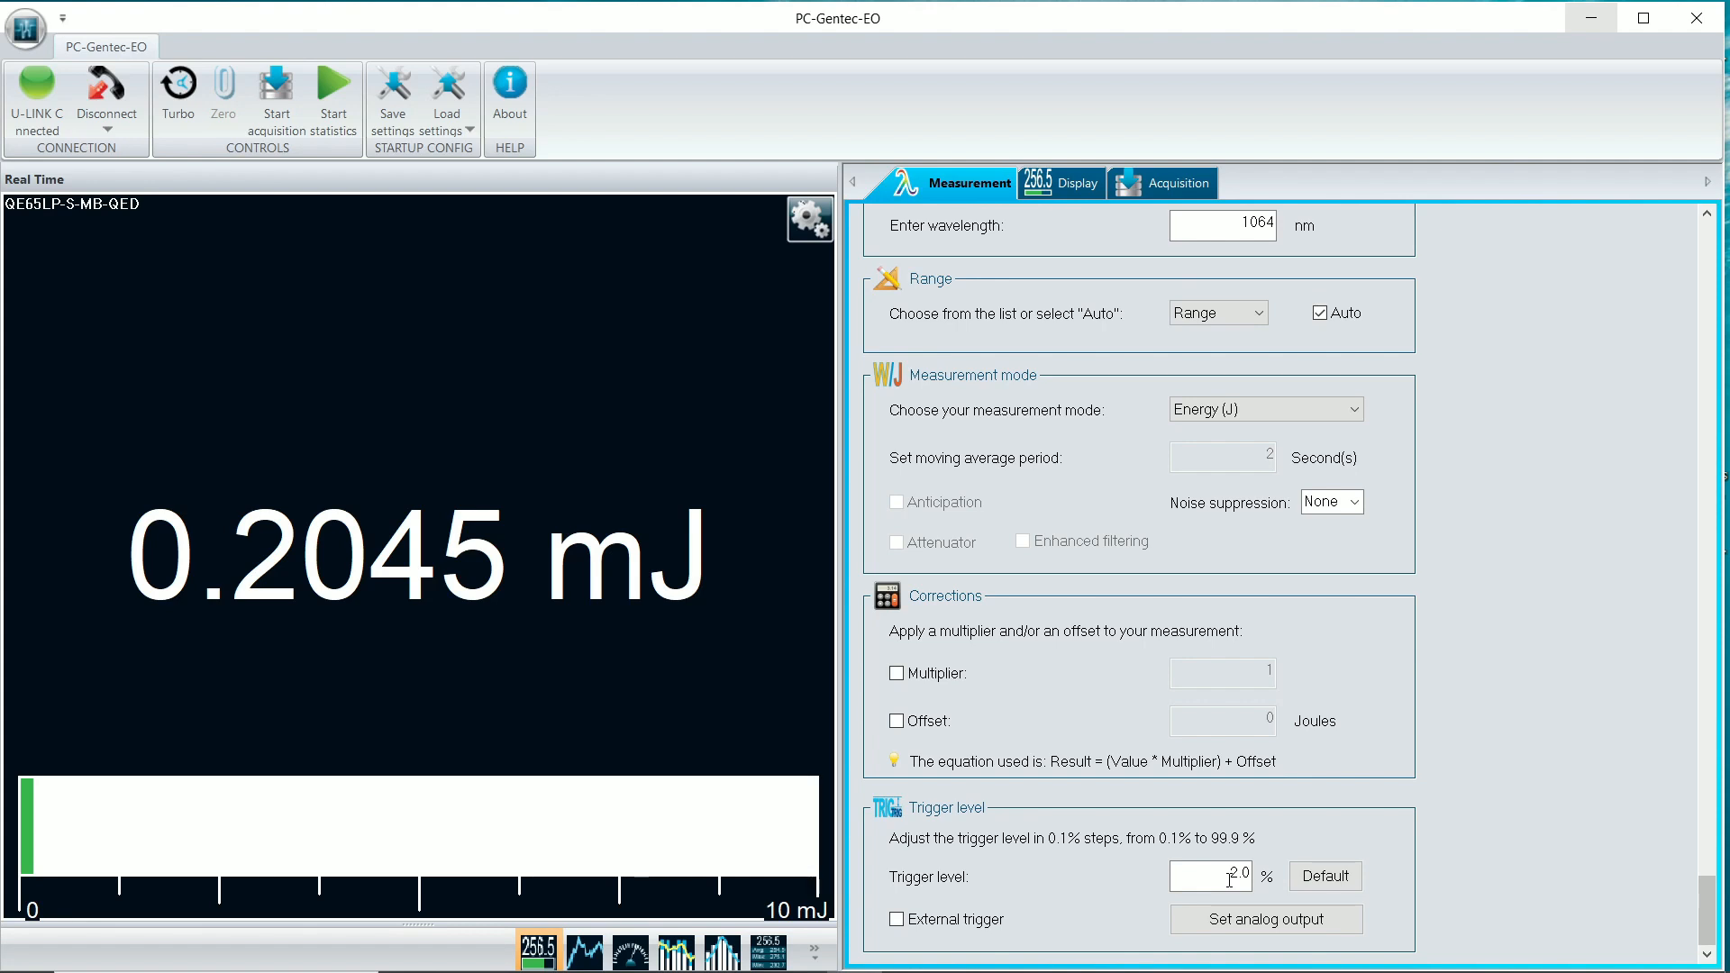
{"action": "left_click_drag", "start_coordinate": [1227, 876], "coordinate": [1254, 875]}
{"action": "scroll", "coordinate": [1175, 422], "scroll_direction": "up", "scroll_amount": 1}
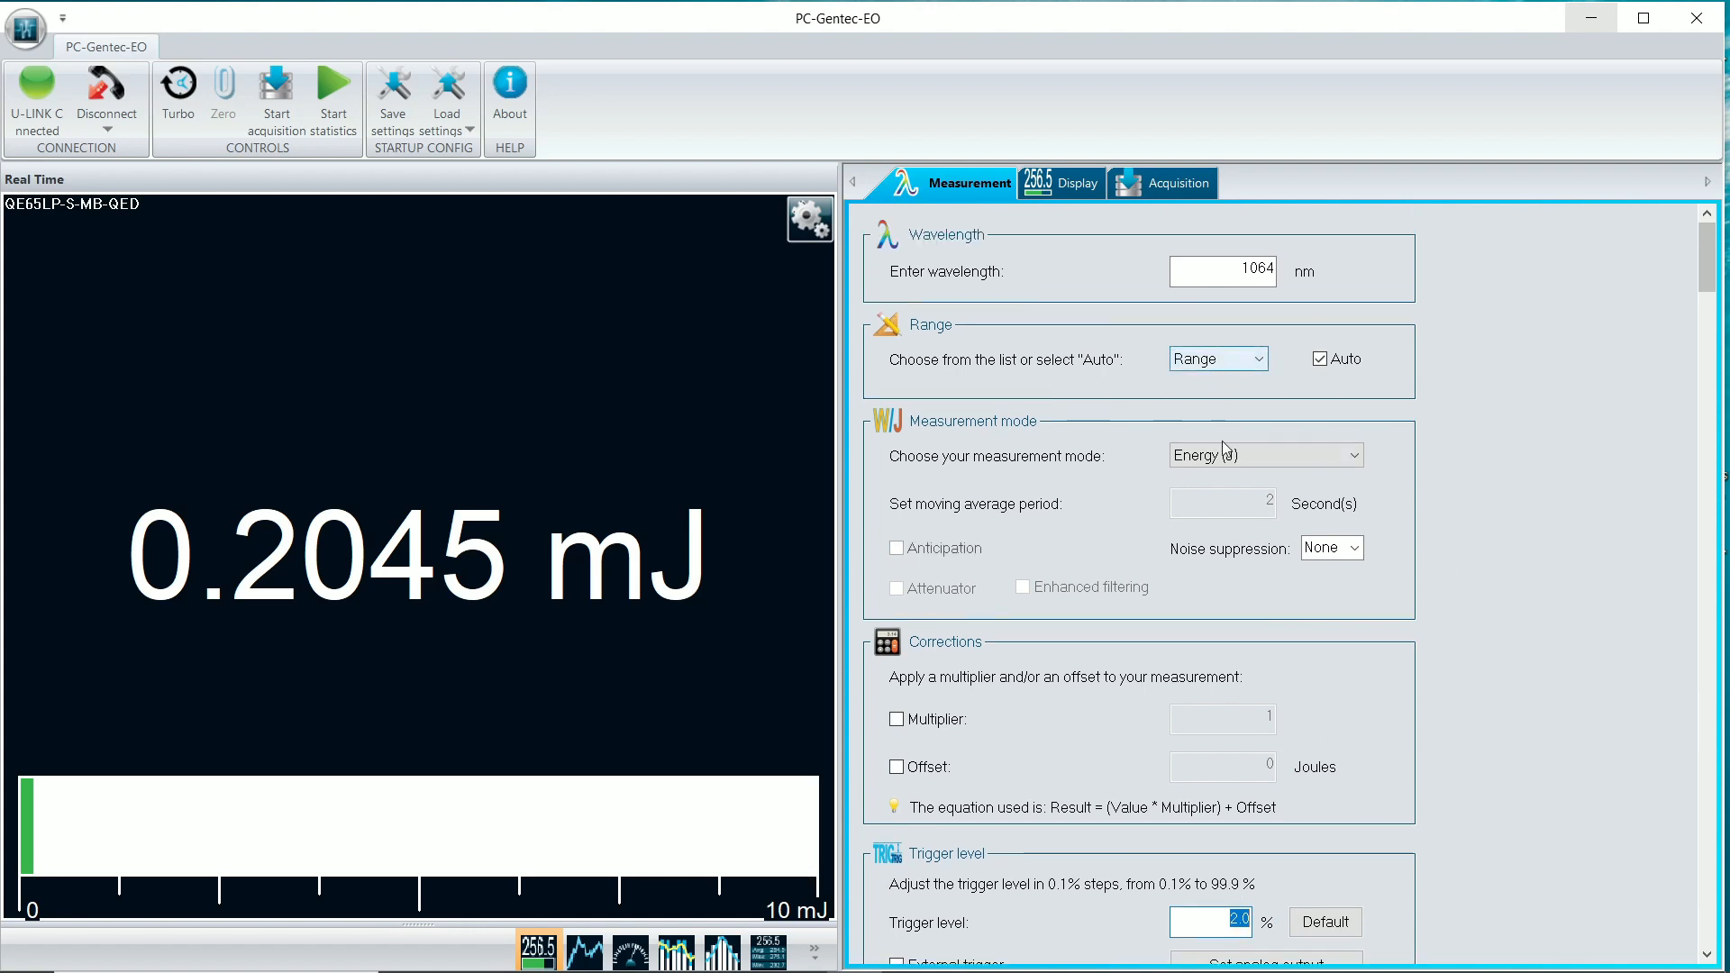
{"action": "scroll", "coordinate": [1214, 392], "scroll_direction": "down", "scroll_amount": 1}
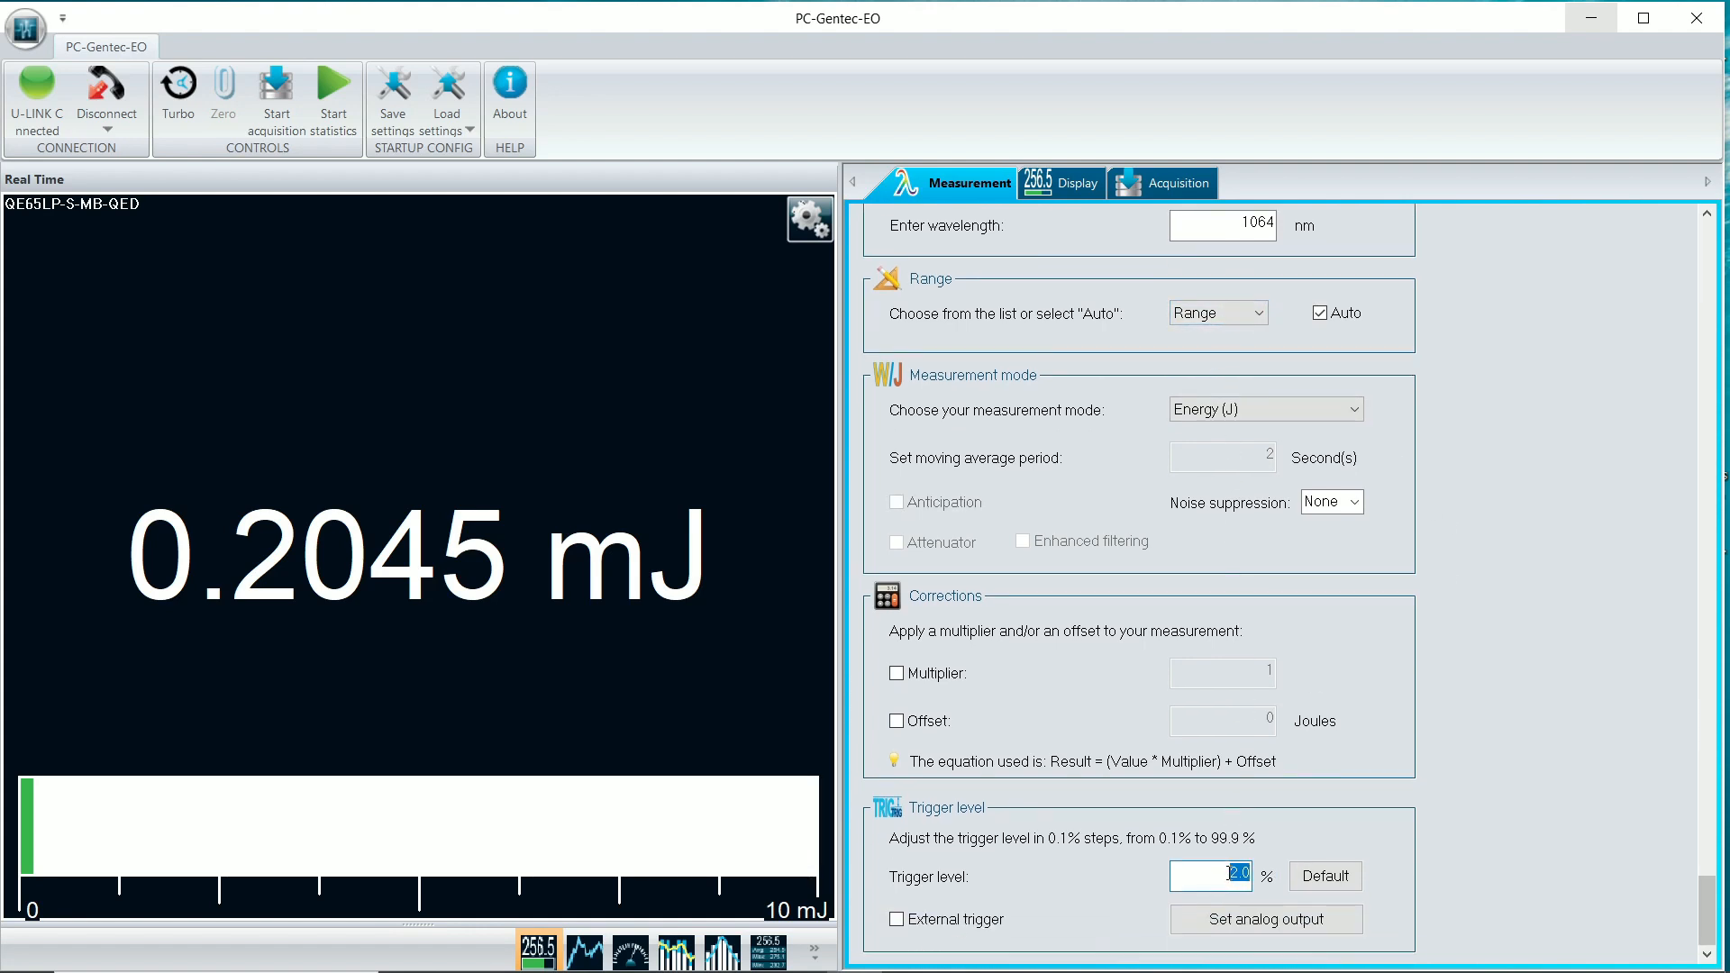
{"action": "scroll", "coordinate": [1229, 877], "scroll_direction": "up", "scroll_amount": 1}
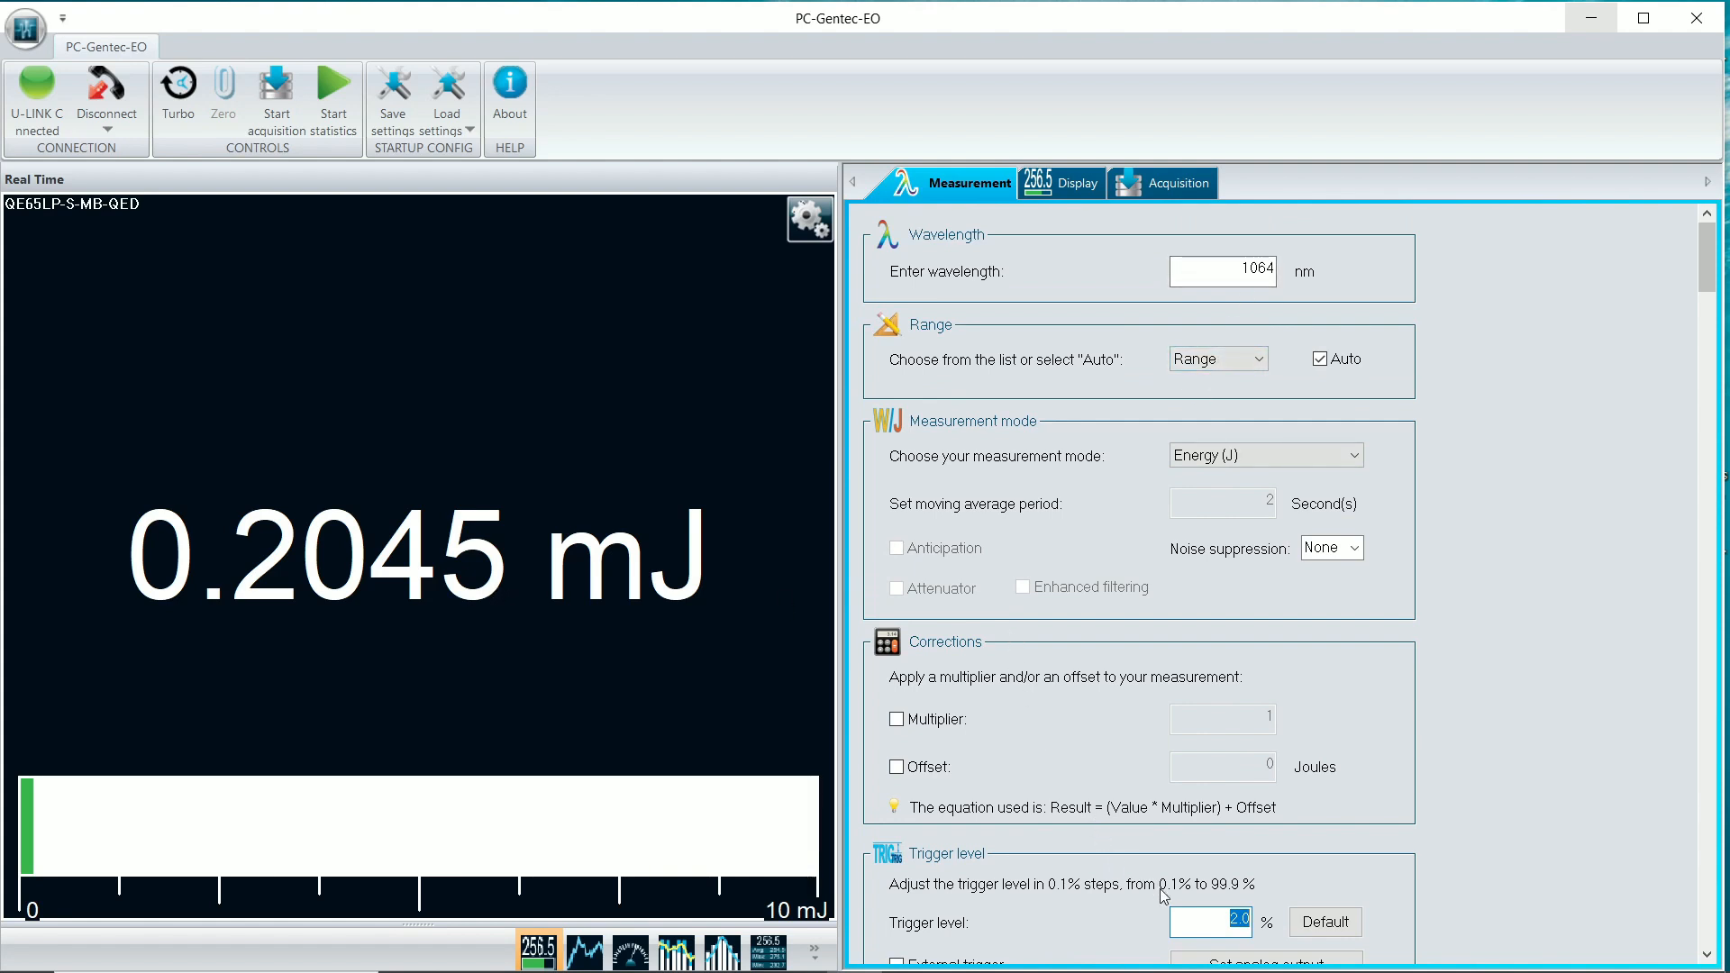
{"action": "left_click", "coordinate": [1213, 918]}
{"action": "scroll", "coordinate": [1305, 830], "scroll_direction": "down", "scroll_amount": 1}
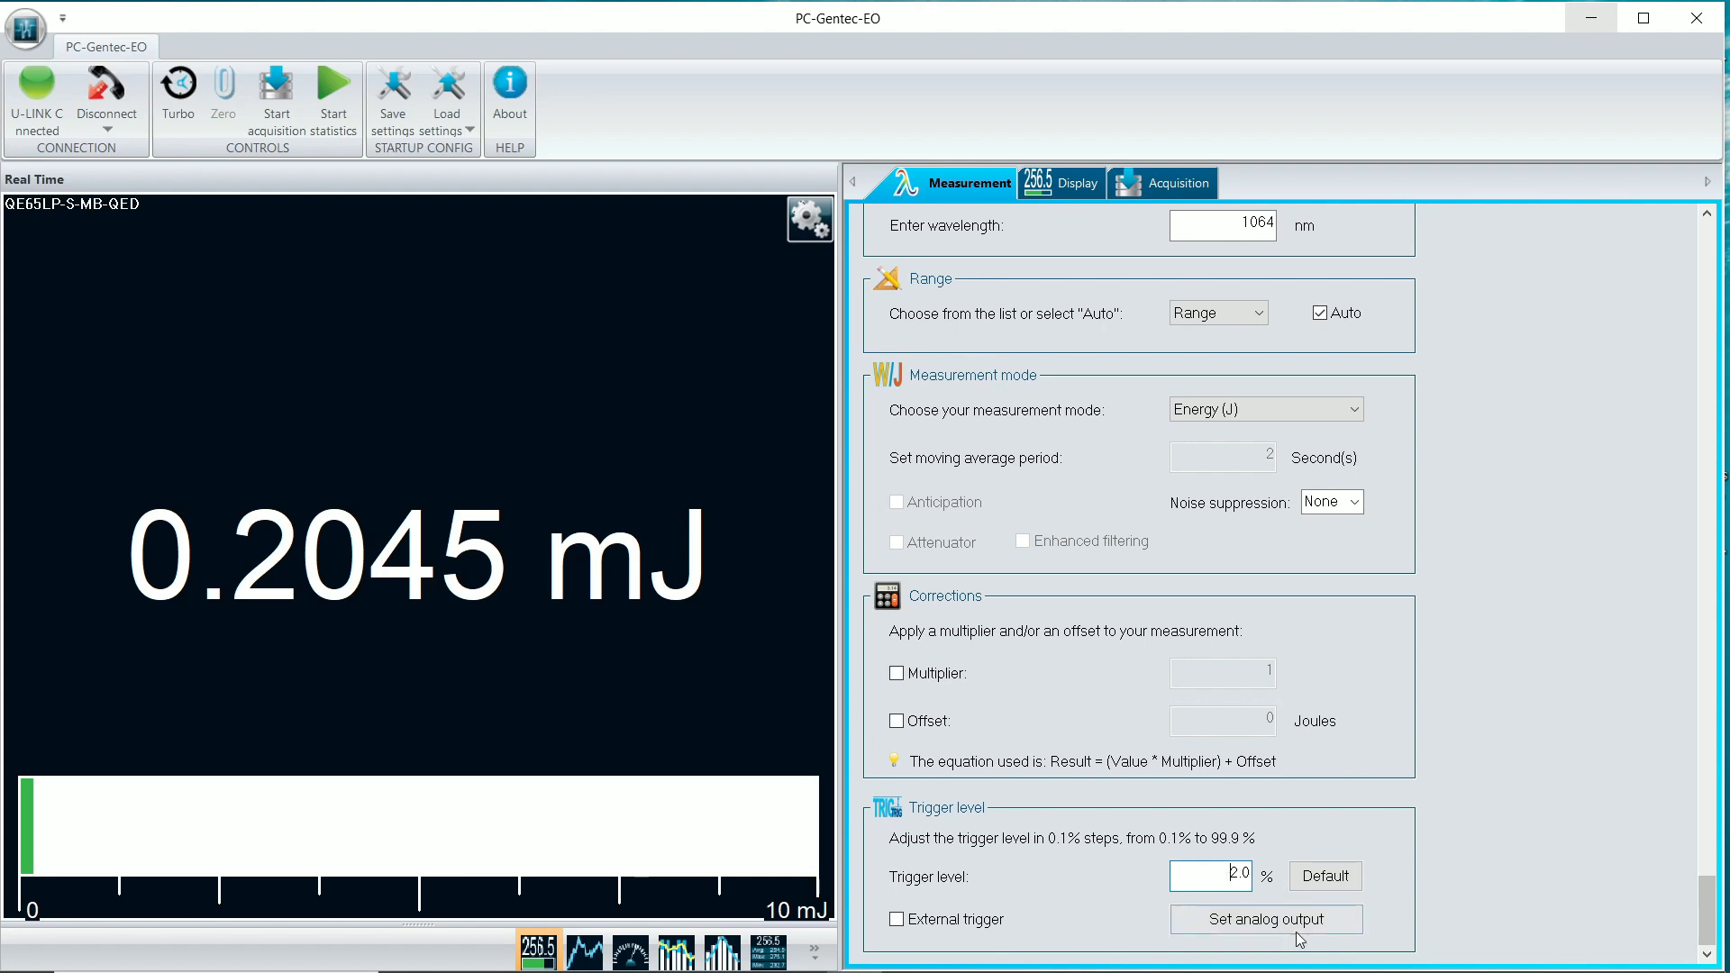
Step: Try a trigger level of 0.1 % for the energy detector, and set it back to 2 %
{"action": "double_click", "coordinate": [1221, 876]}
{"action": "type", "text": "0.1"}
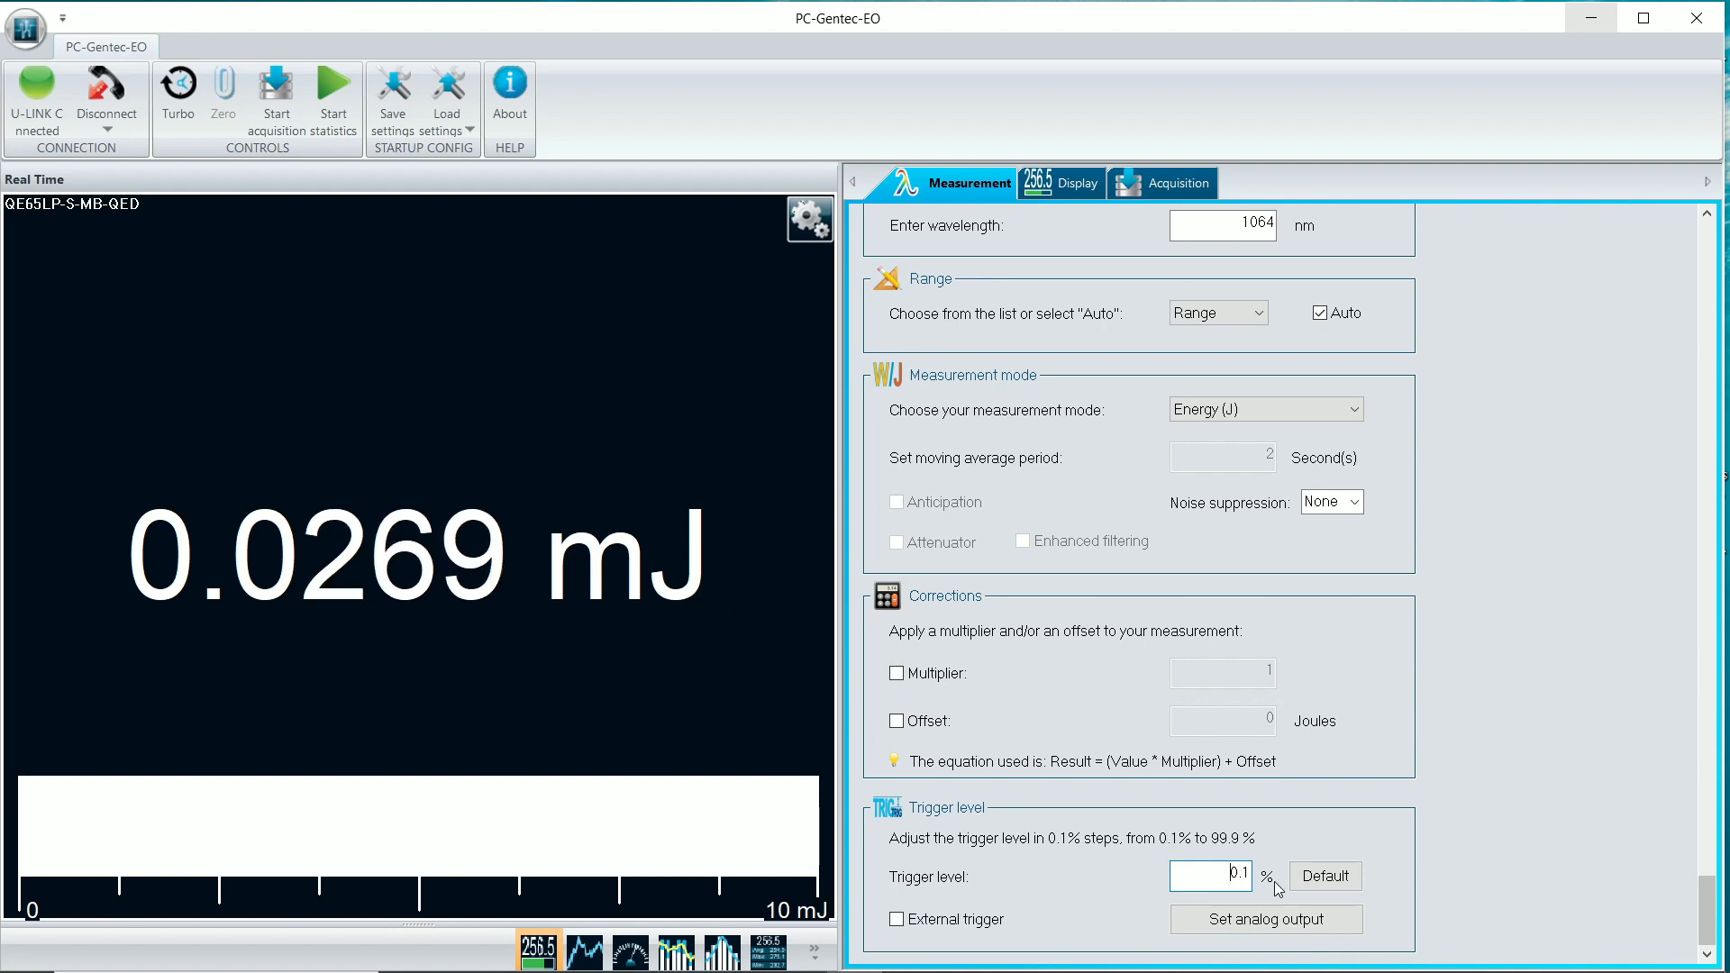
{"action": "left_click_drag", "start_coordinate": [1230, 878], "coordinate": [1395, 875]}
{"action": "type", "text": "2"}
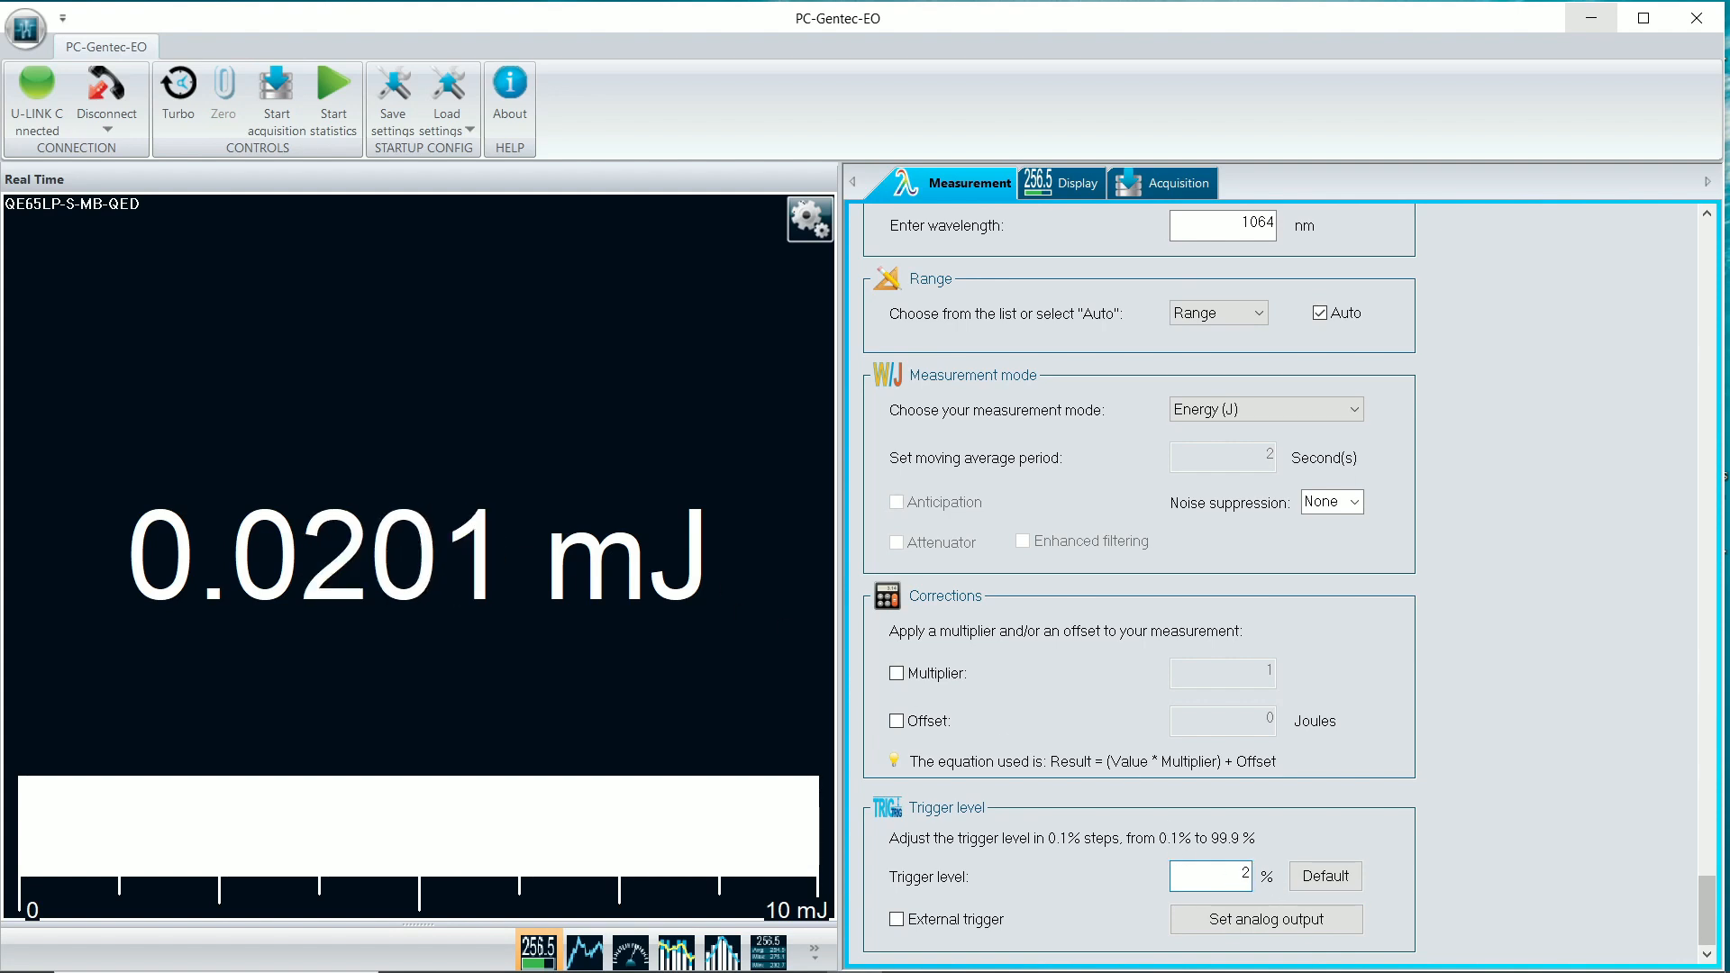